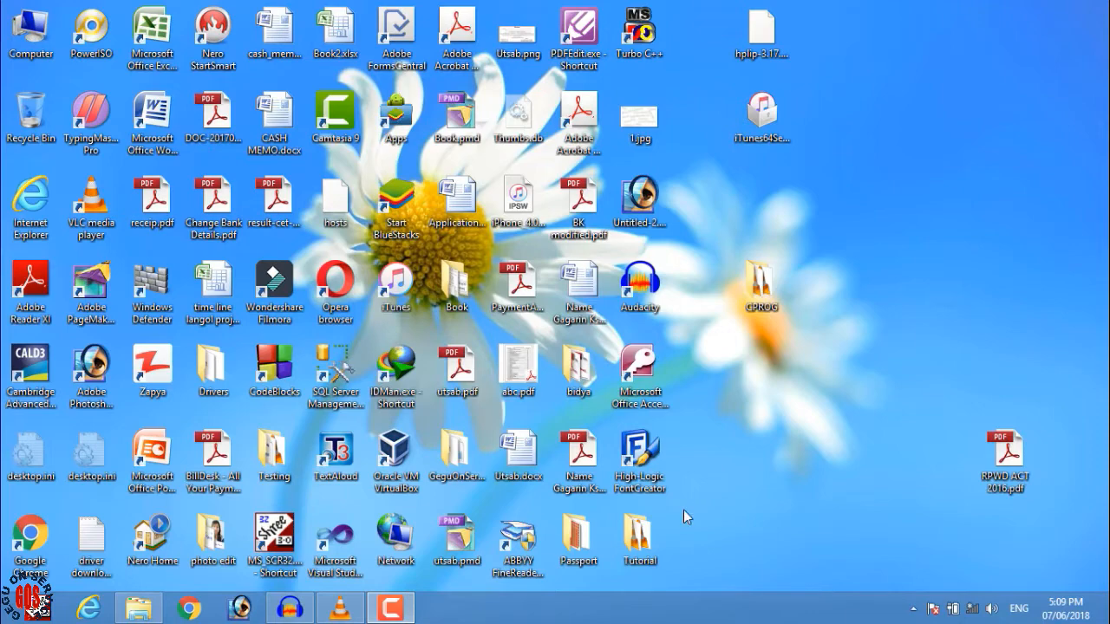
# - Open Excel Data.xlsx from the Tutorial folder on the desktop in Excel and maximize its window
pyautogui.doubleClick(637, 539)
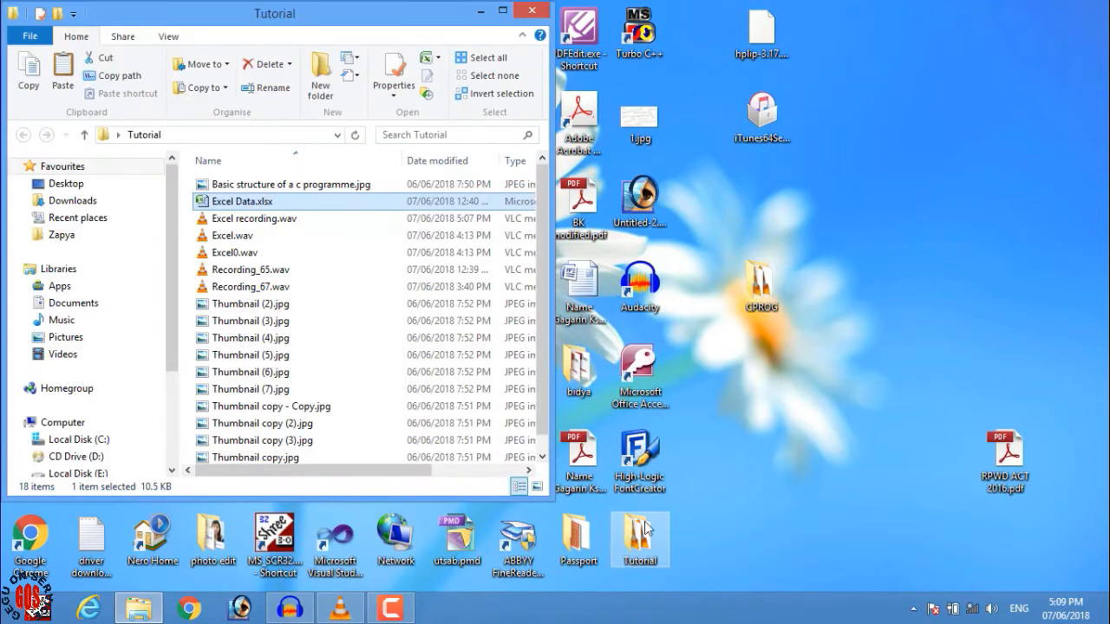
pyautogui.click(502, 10)
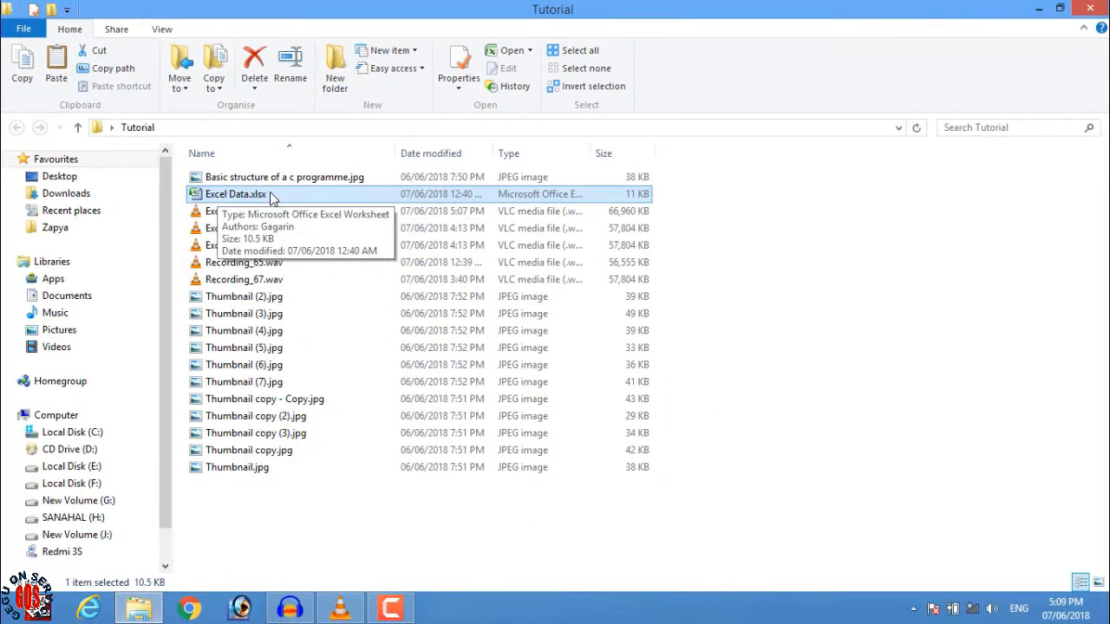
pyautogui.doubleClick(269, 196)
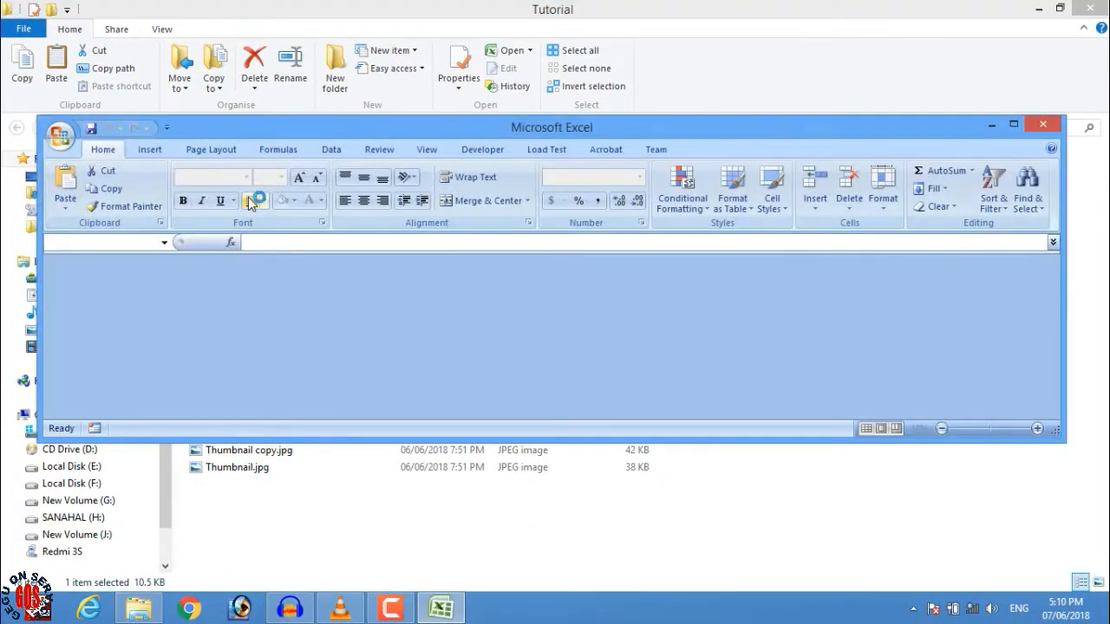
pyautogui.doubleClick(477, 124)
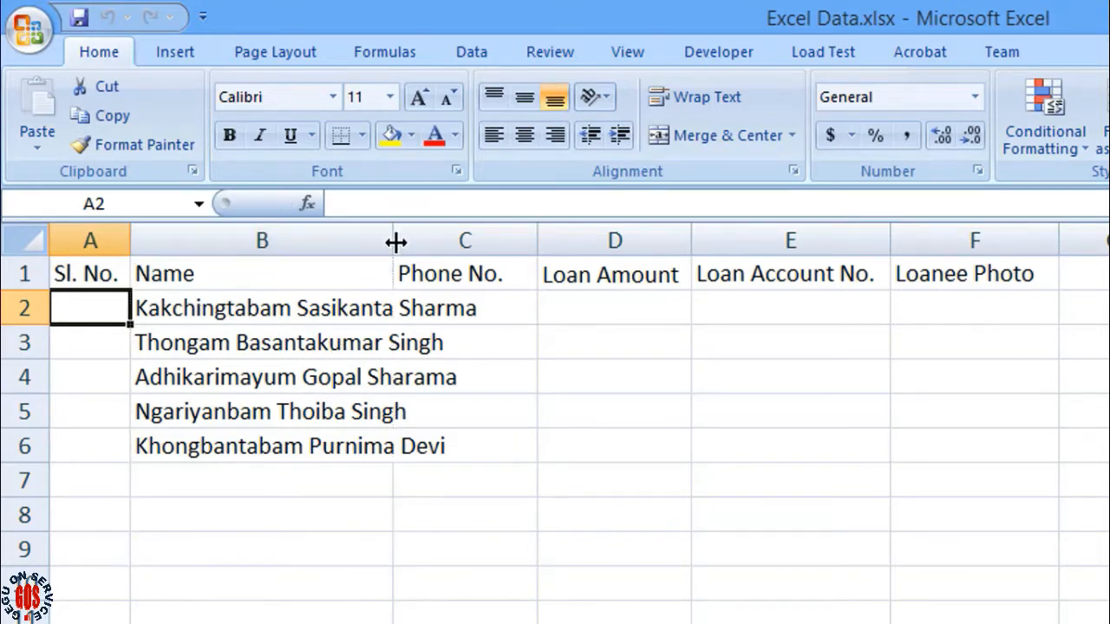
# - Widen column B to fit the full names and adjust the width of the Phone No. column
pyautogui.moveTo(392, 240); pyautogui.dragTo(502, 241)
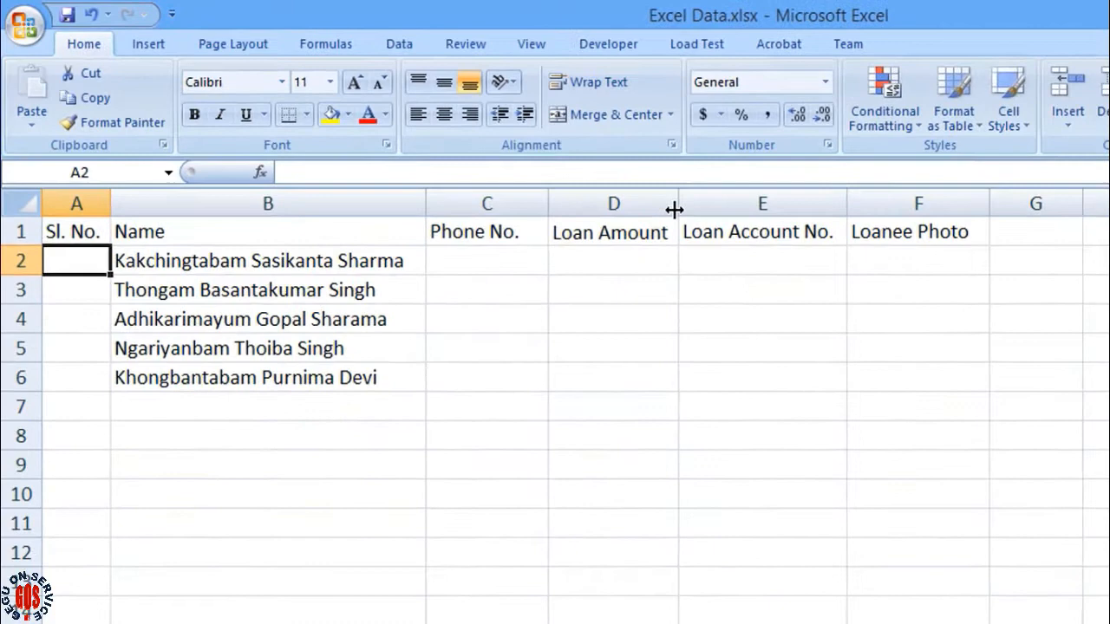
pyautogui.click(795, 239)
pyautogui.doubleClick(549, 204)
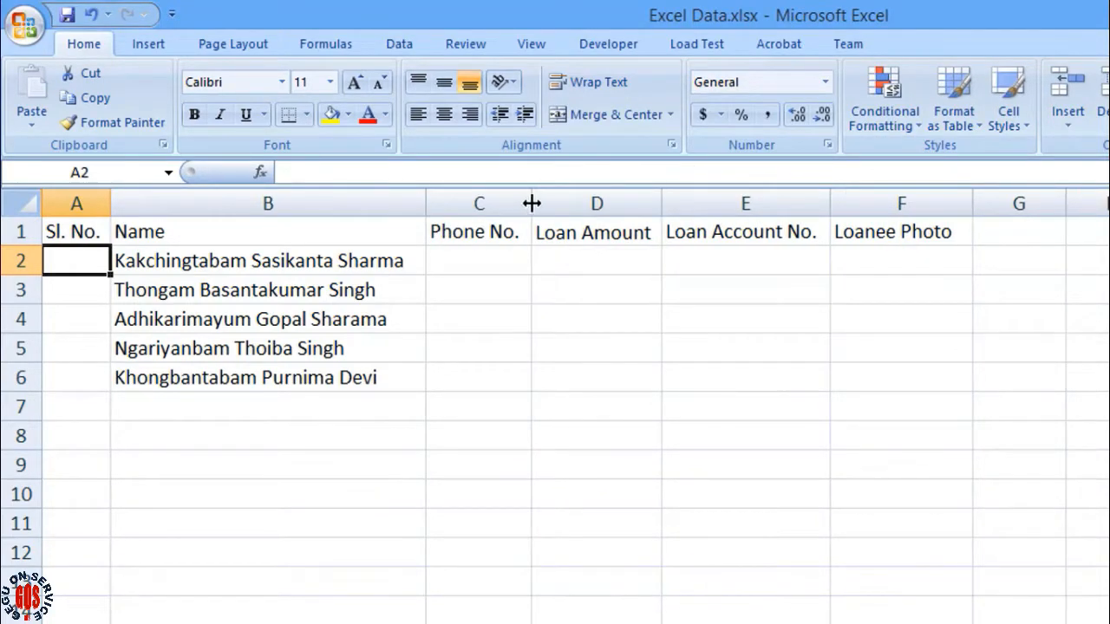
pyautogui.moveTo(530, 203); pyautogui.dragTo(562, 203)
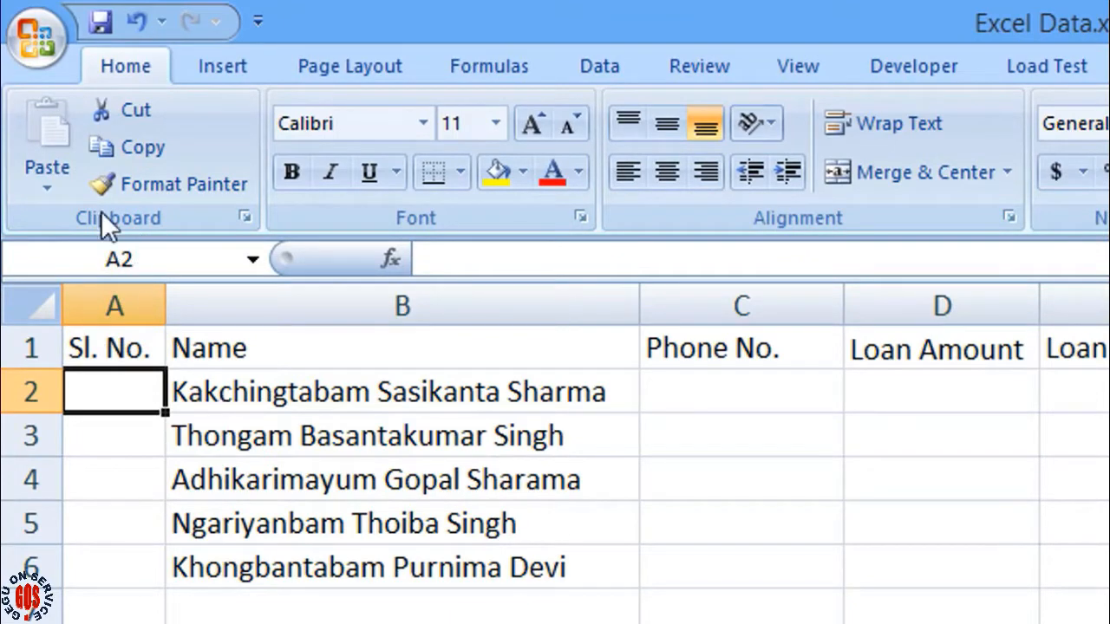
# - Show the sheet in print preview and choose A4 as the paper size in Page Setup
pyautogui.click(35, 53)
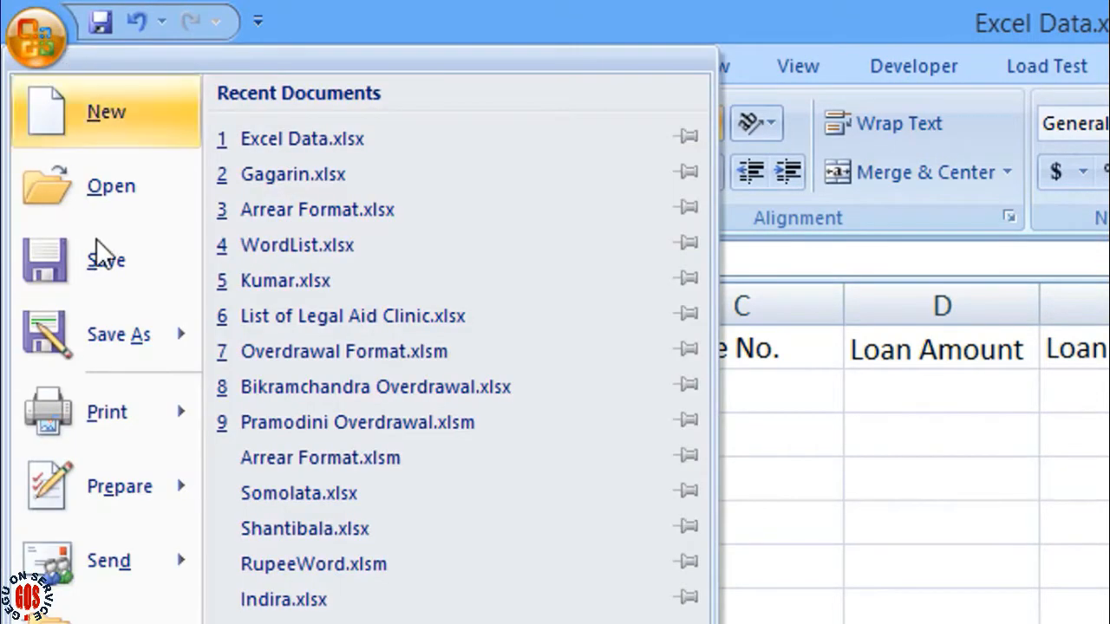
pyautogui.moveTo(91, 417)
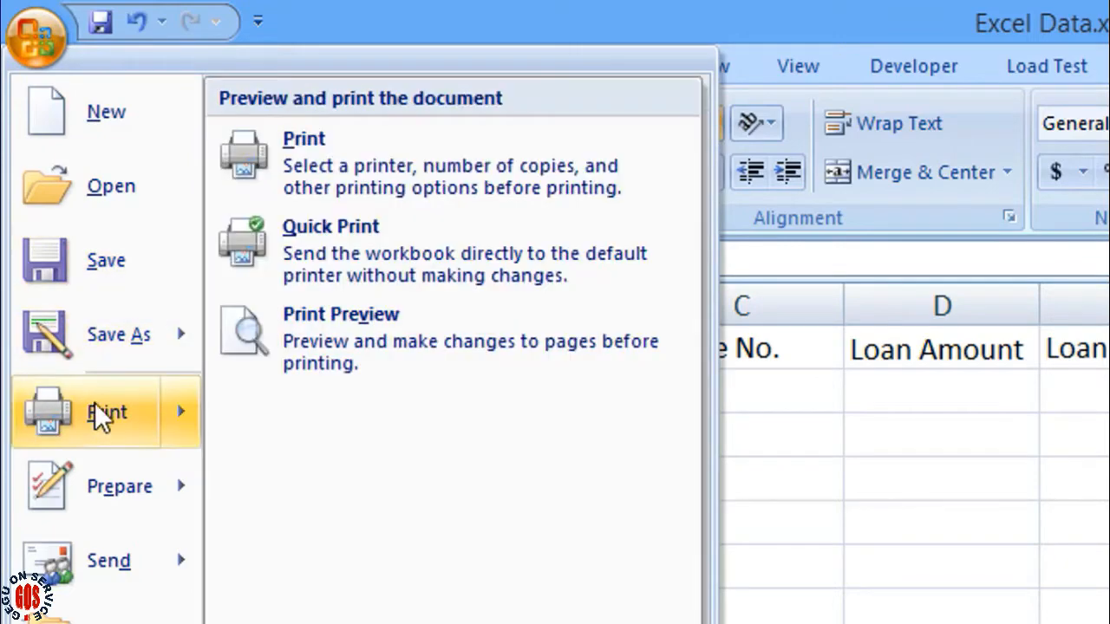
pyautogui.click(349, 331)
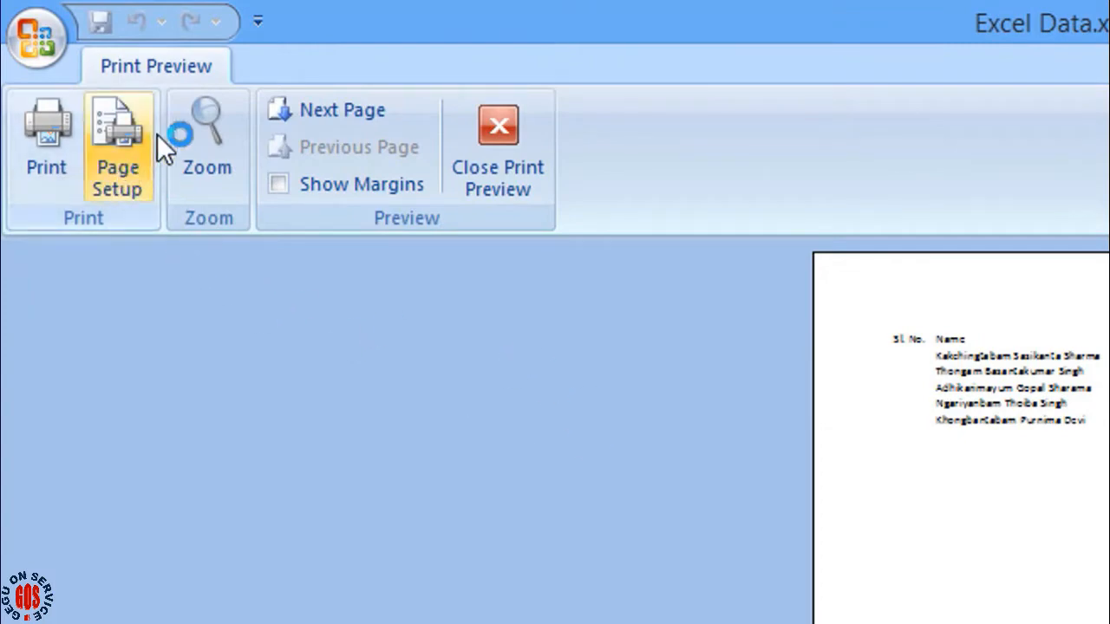
pyautogui.click(121, 147)
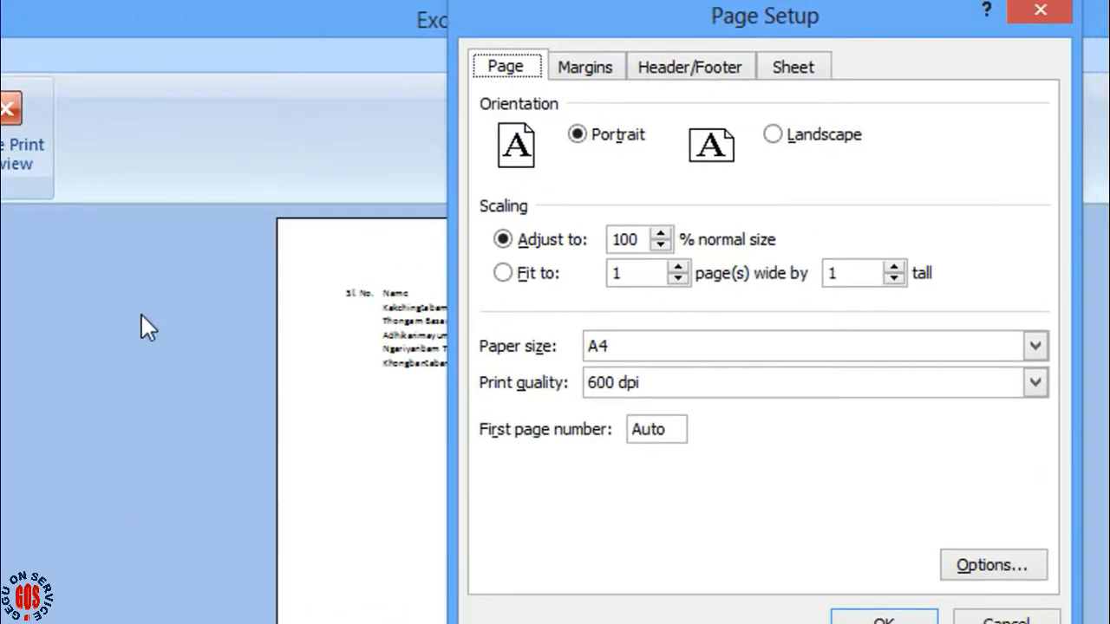
pyautogui.click(646, 347)
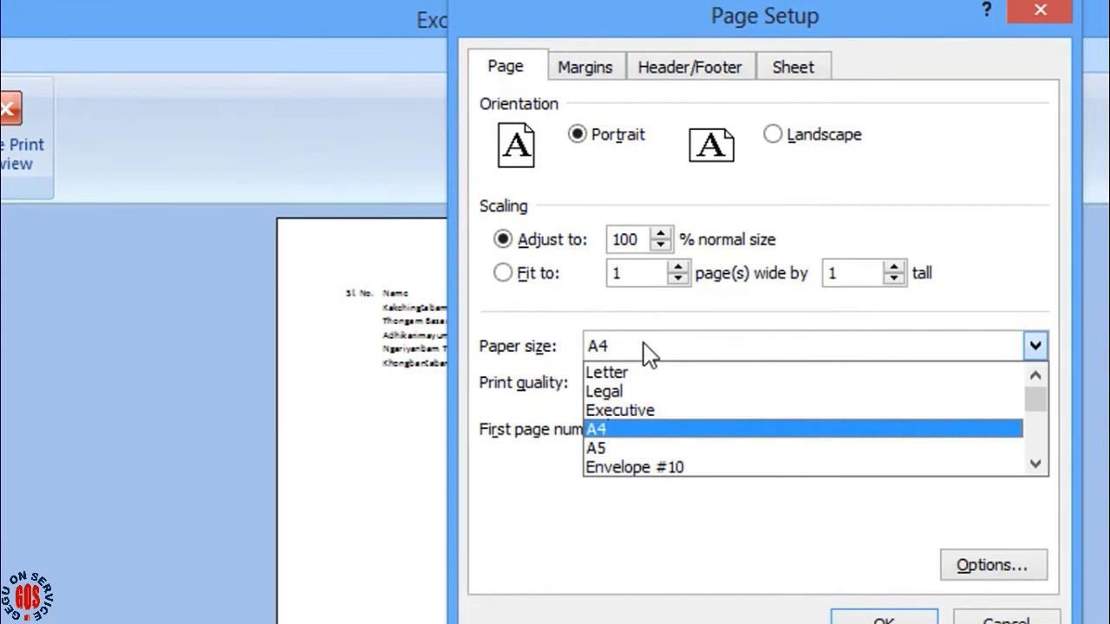
pyautogui.click(607, 429)
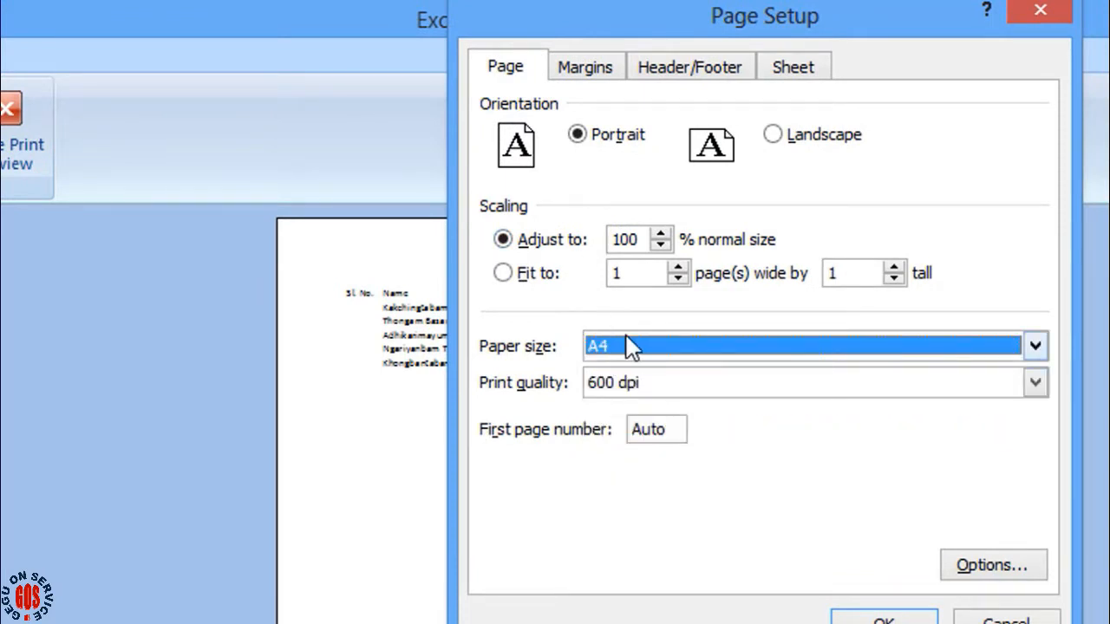
# - Check the page margins, accept the page setup and close the print preview
pyautogui.click(581, 69)
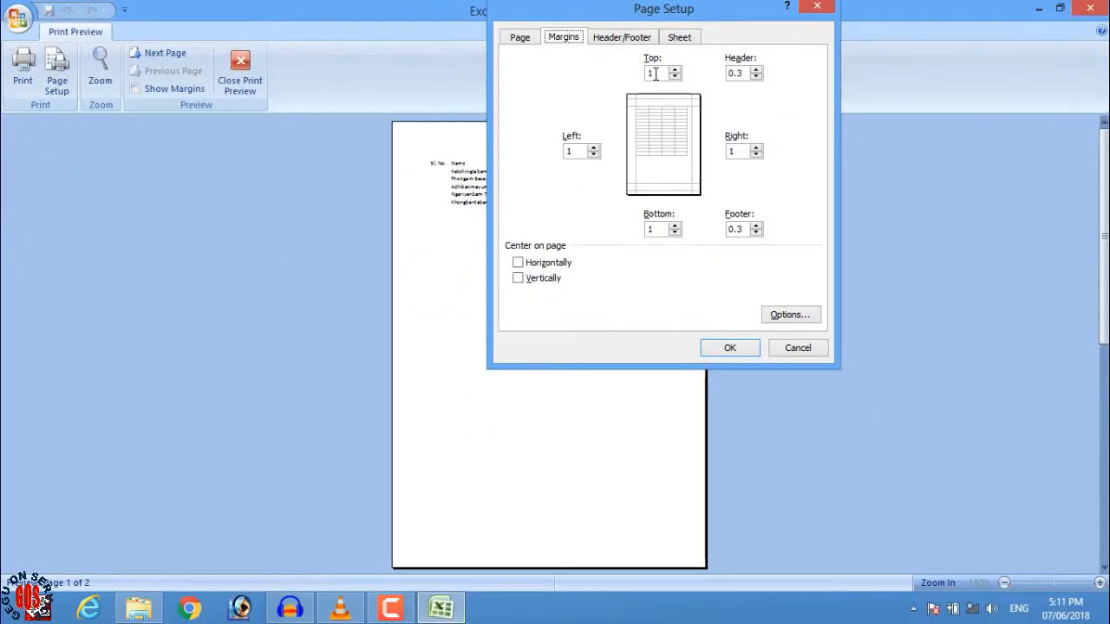
pyautogui.click(650, 231)
pyautogui.click(730, 347)
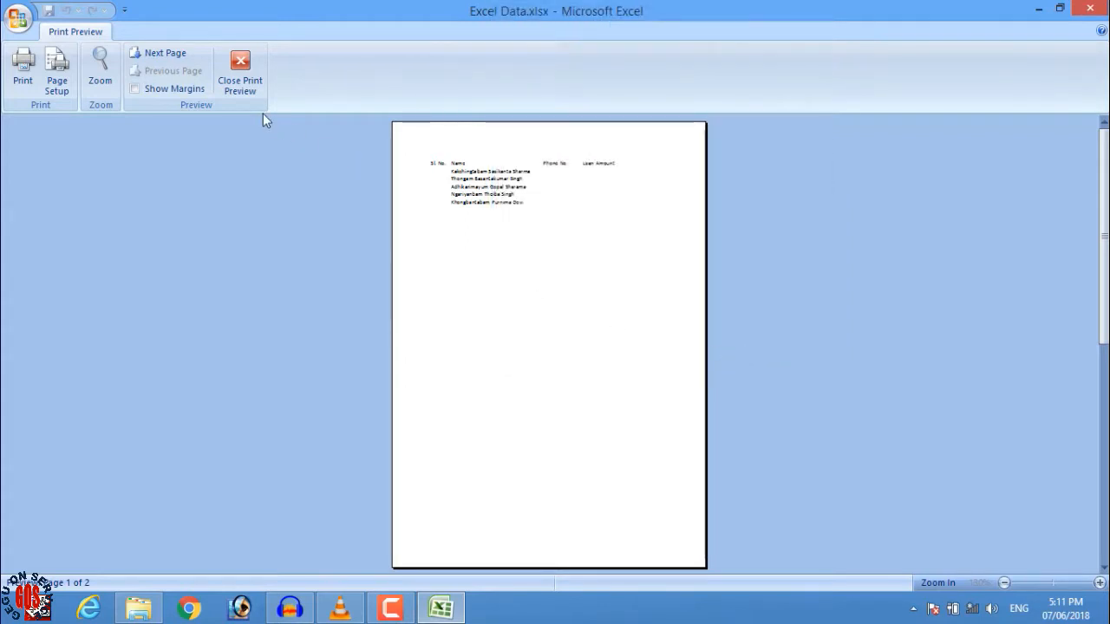
pyautogui.click(240, 73)
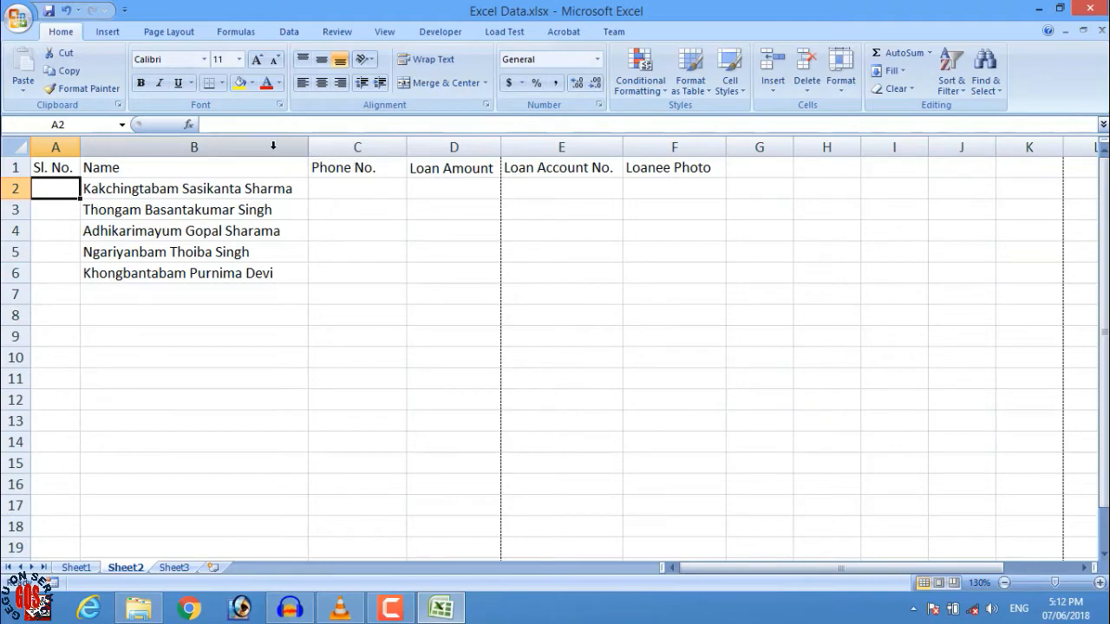
# - Narrow the Name and Loan Account No. columns so that the Loanee Photo column fits within the page break
pyautogui.moveTo(303, 147); pyautogui.dragTo(259, 149)
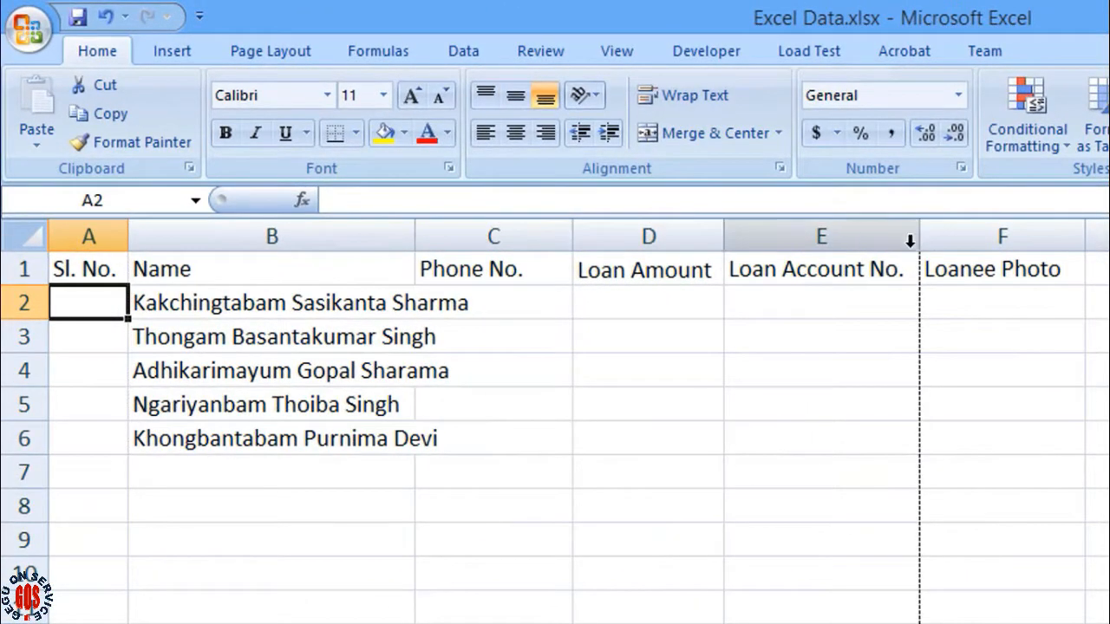
pyautogui.moveTo(920, 241); pyautogui.dragTo(880, 242)
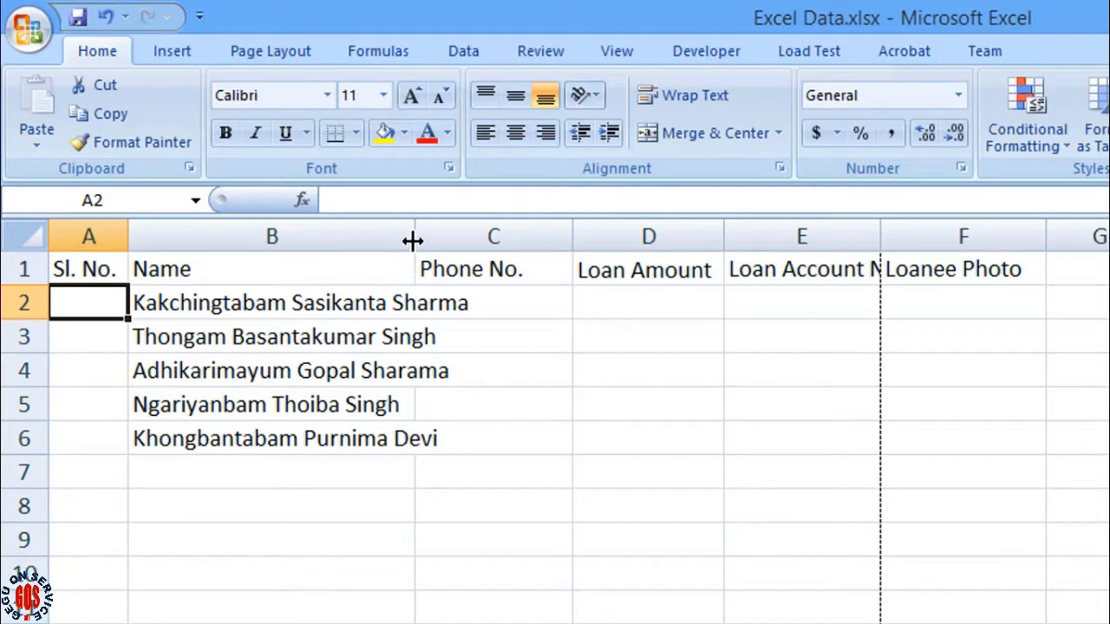
pyautogui.moveTo(415, 240); pyautogui.dragTo(387, 242)
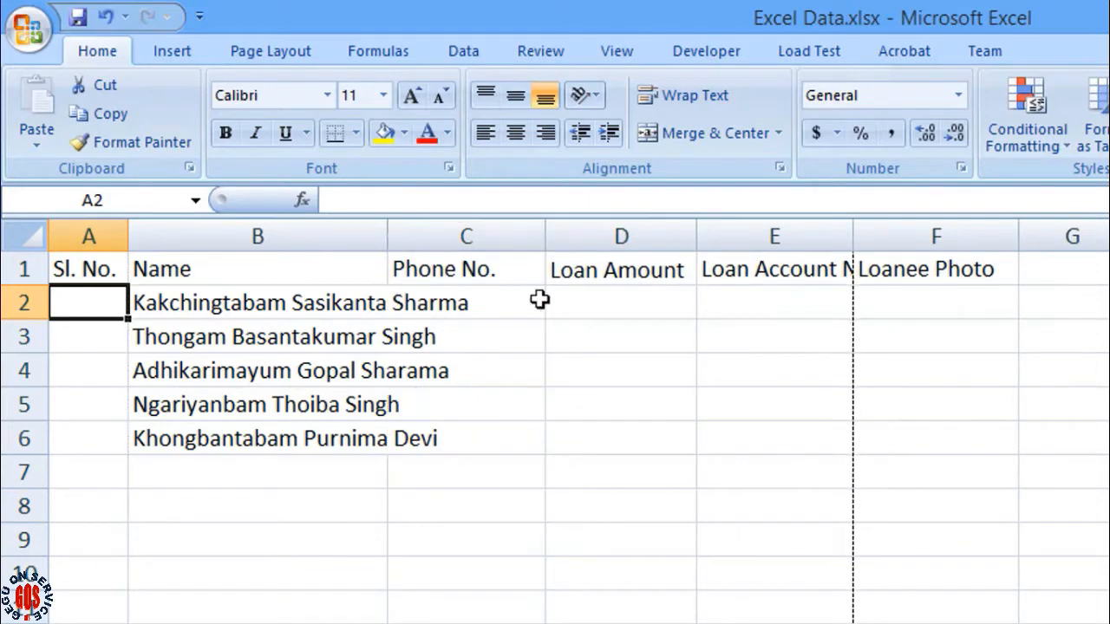
pyautogui.moveTo(852, 237); pyautogui.dragTo(832, 239)
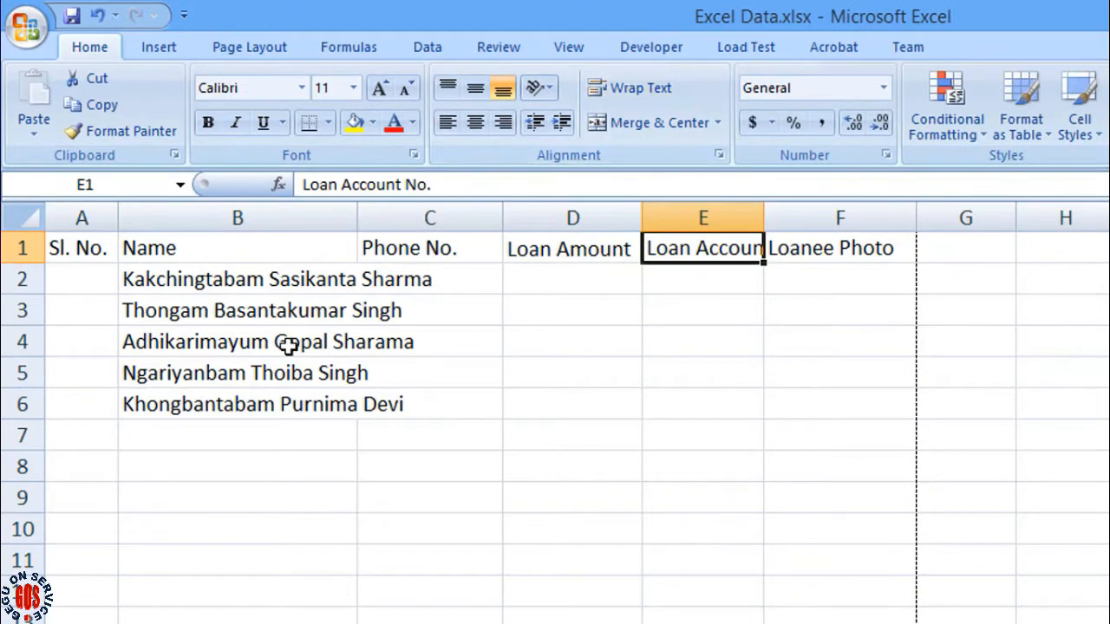
# - Wrap the text in the whole Name column
pyautogui.click(292, 217)
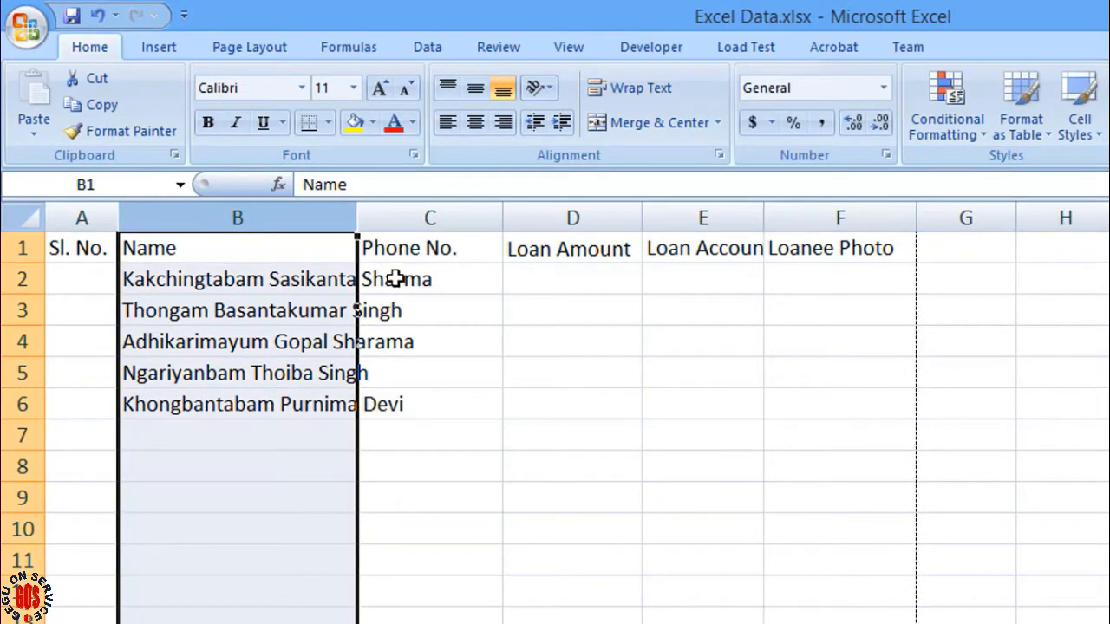
pyautogui.click(420, 454)
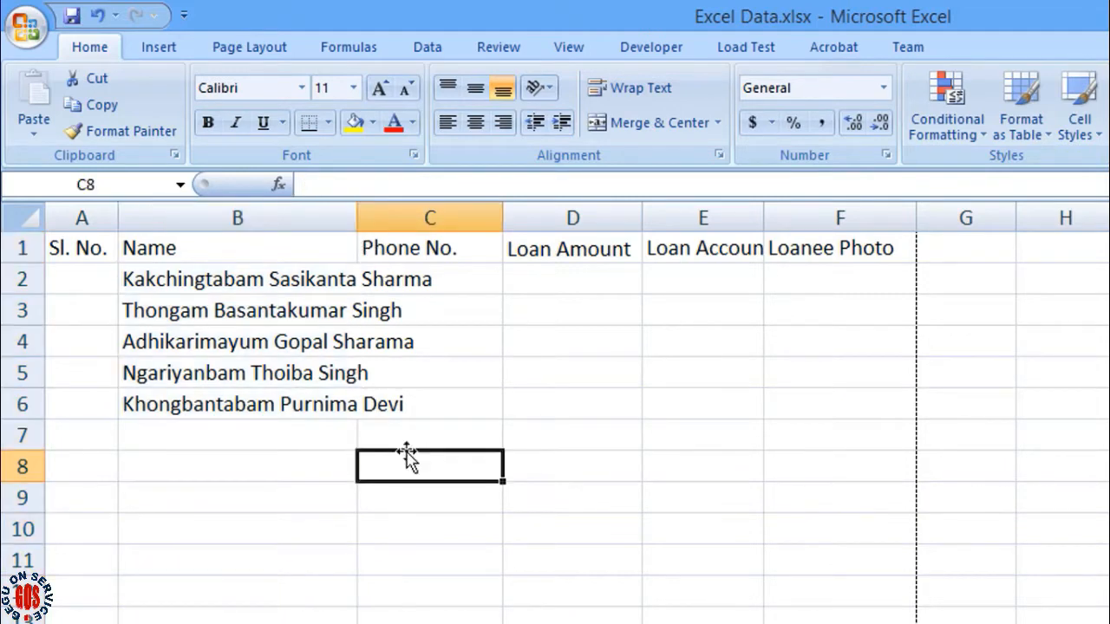
pyautogui.click(282, 213)
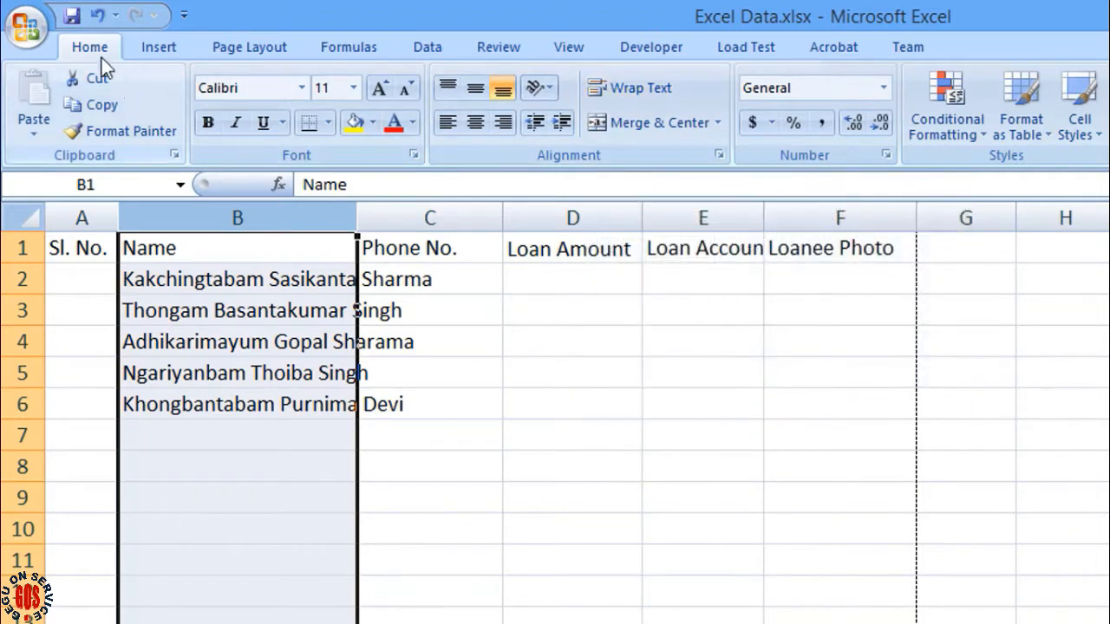
pyautogui.click(640, 91)
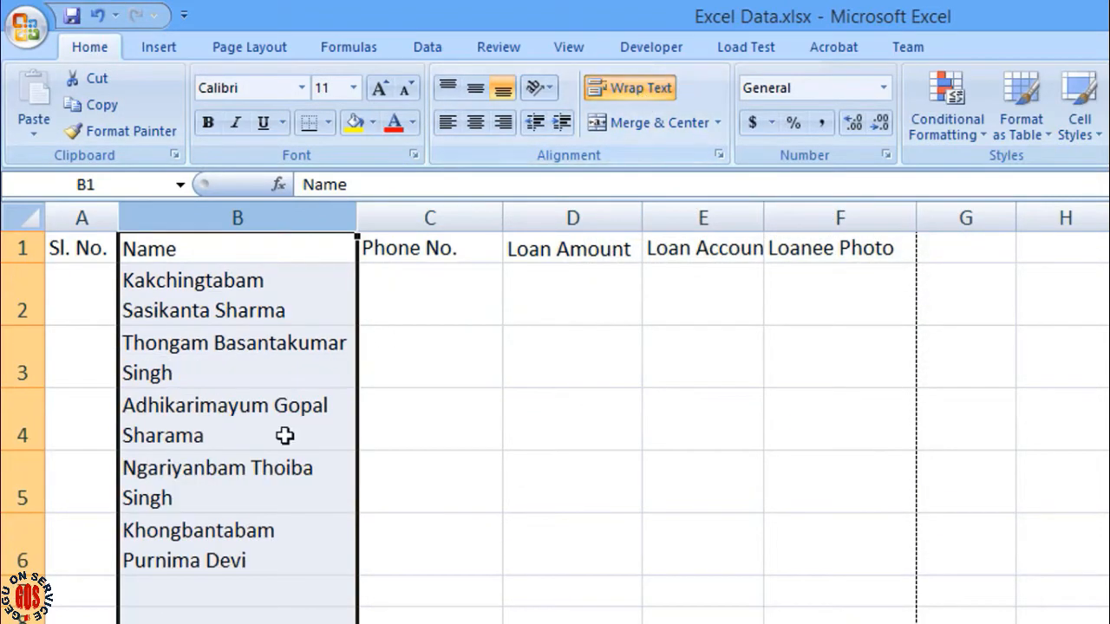
pyautogui.click(209, 562)
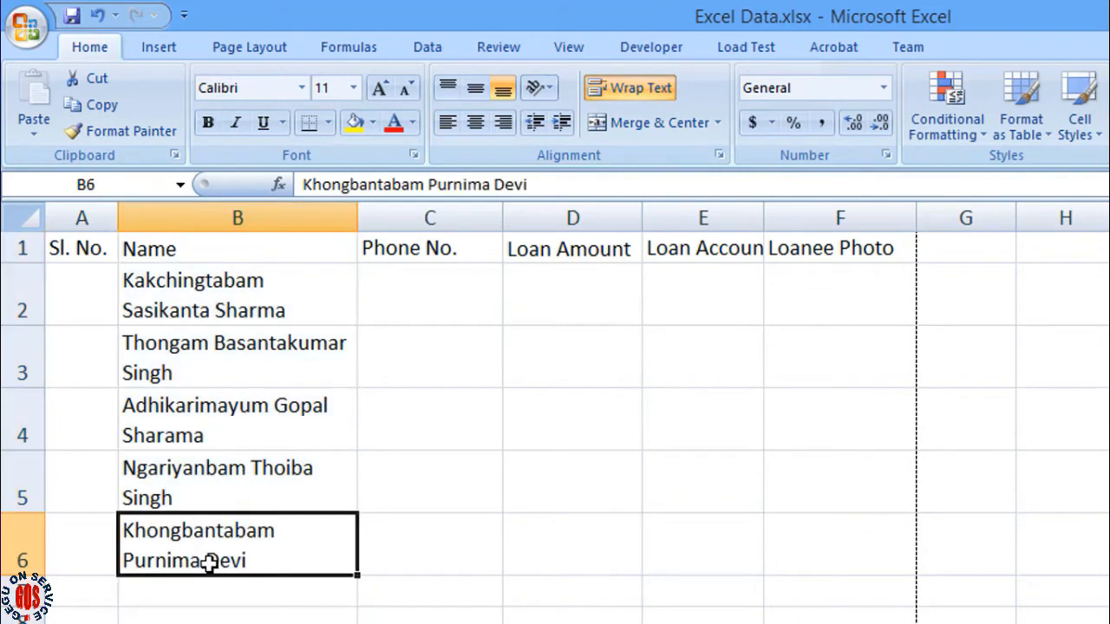
# - Wrap the text of the Loan Account No. header in cell E1
pyautogui.click(711, 242)
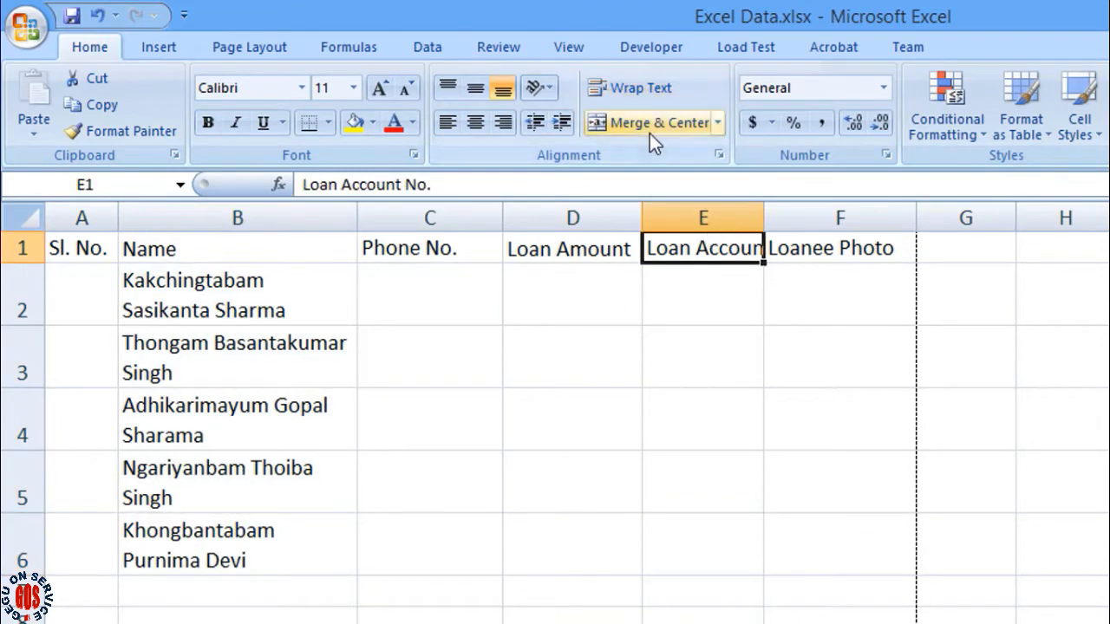
pyautogui.click(641, 92)
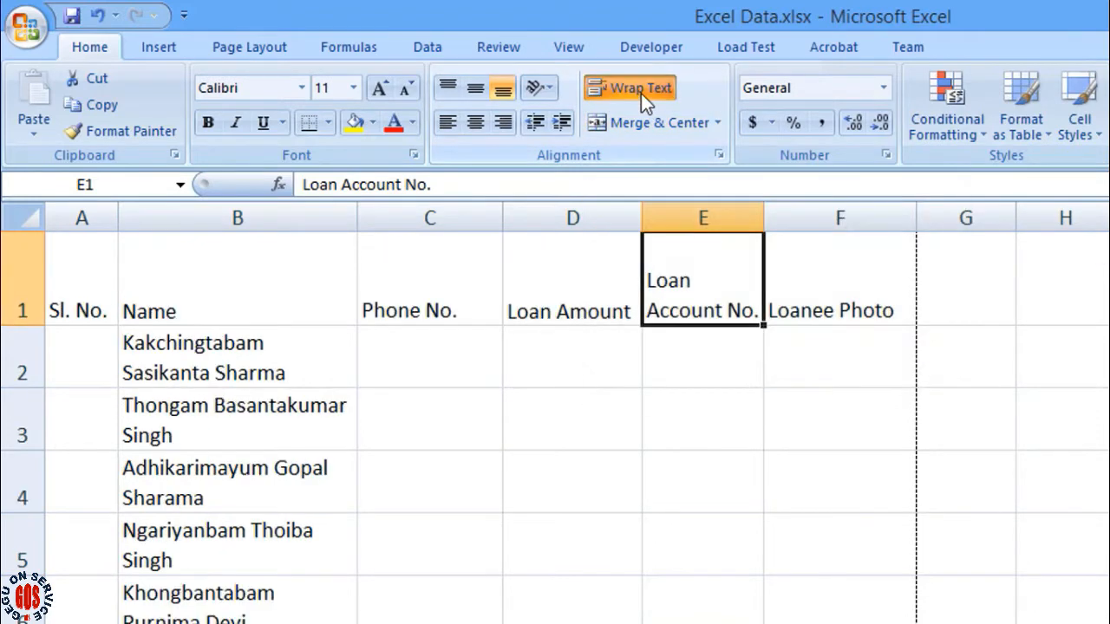
pyautogui.click(728, 354)
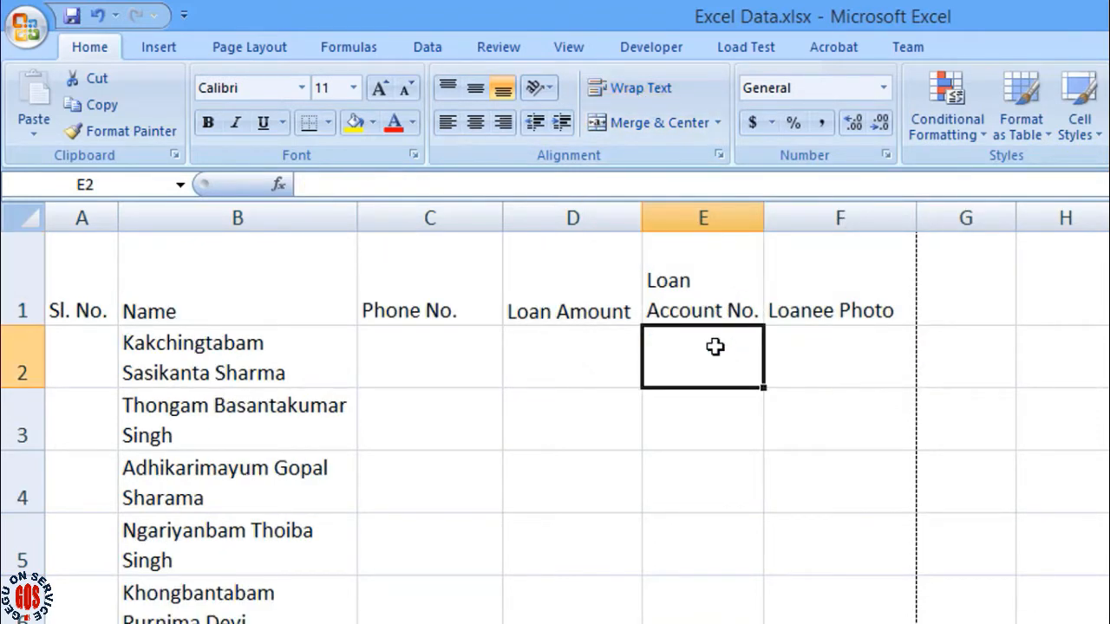
# - Insert a line break between "Loan" and "Amount" in the header cell D1
pyautogui.doubleClick(560, 313)
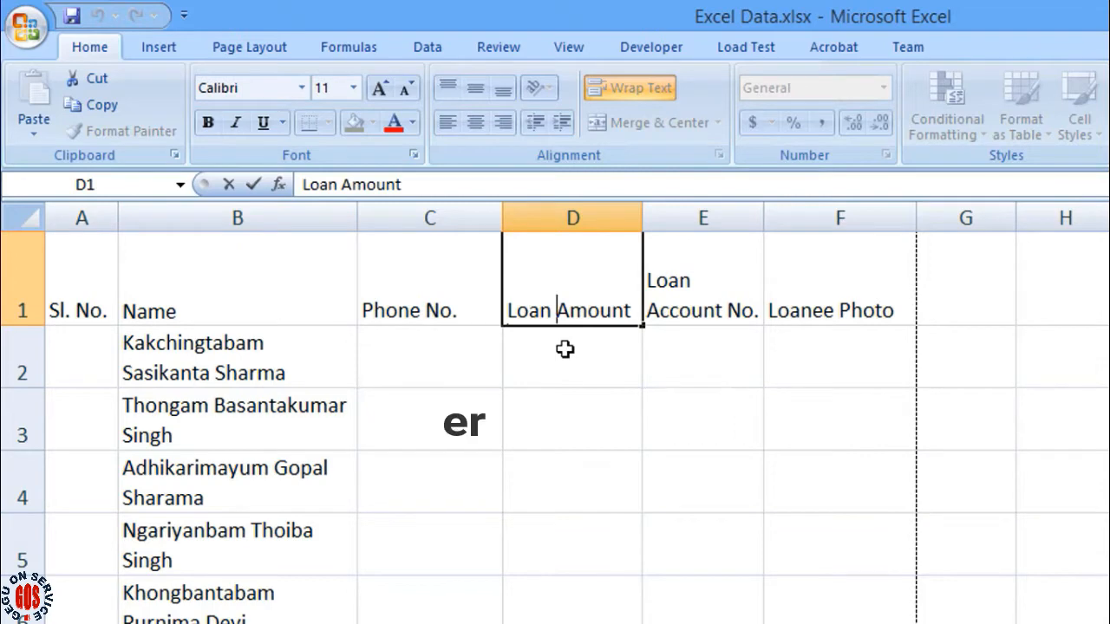
pyautogui.click(560, 342)
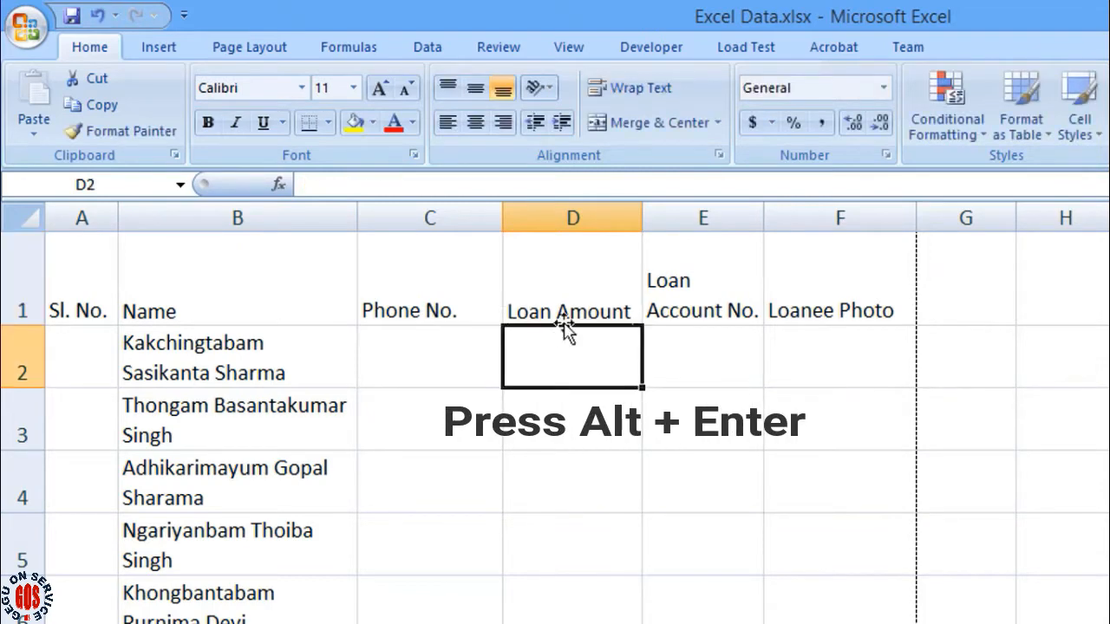
pyautogui.click(556, 311)
pyautogui.doubleClick(557, 311)
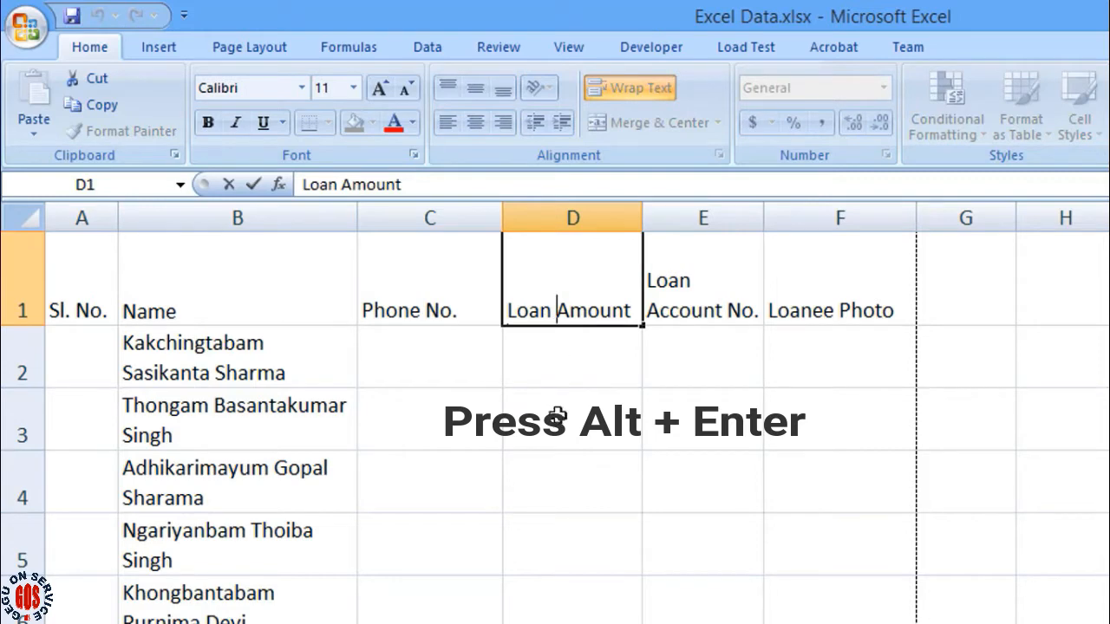
pyautogui.hotkey('alt', 'Return')
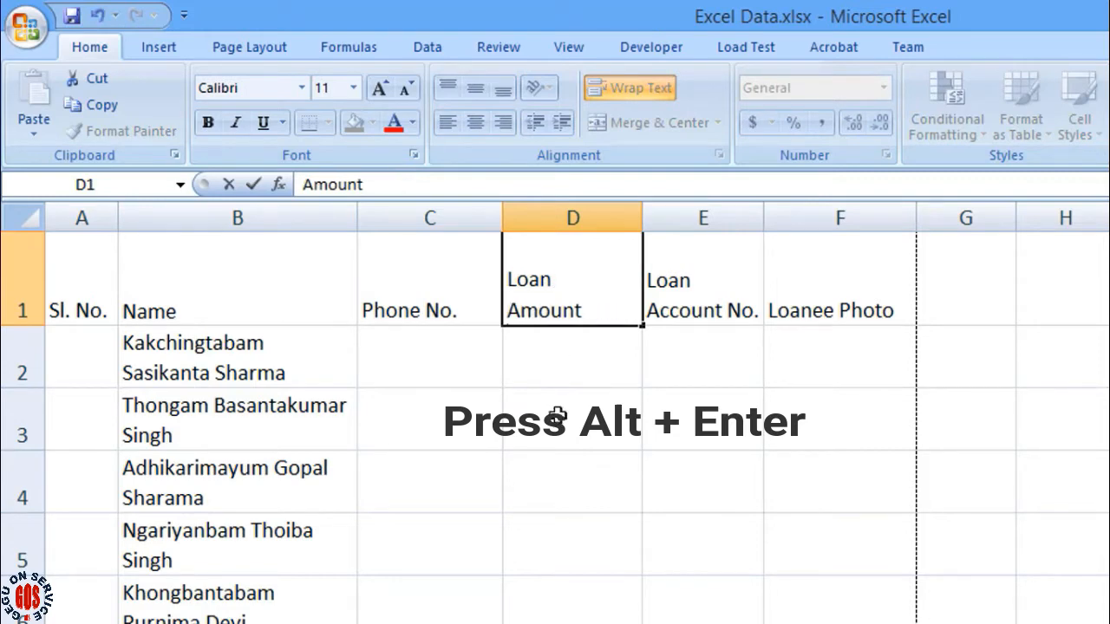
pyautogui.press('Return')
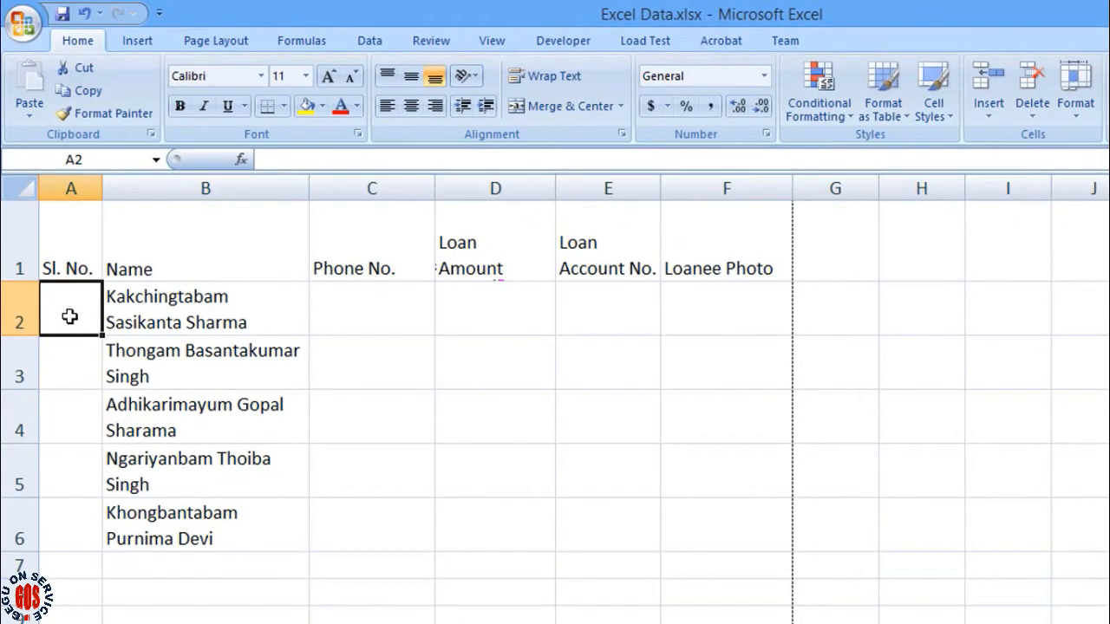
# - Enter the serial numbers 1 and 2 in cells A2 and A3
pyautogui.write('1')
pyautogui.press('Return')
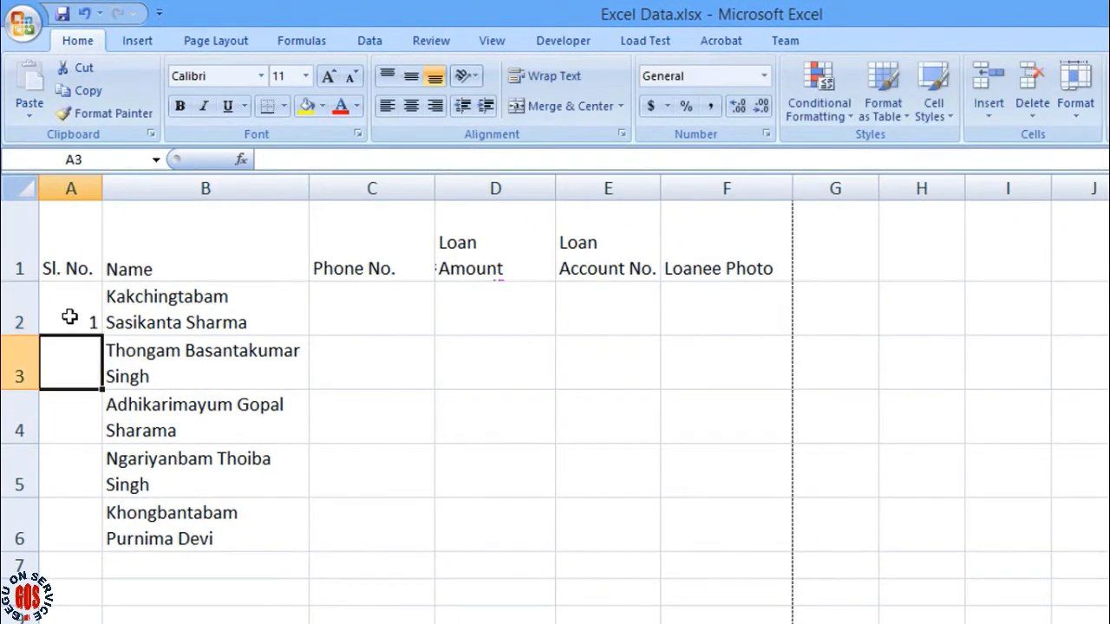
pyautogui.write('2')
pyautogui.press('Return')
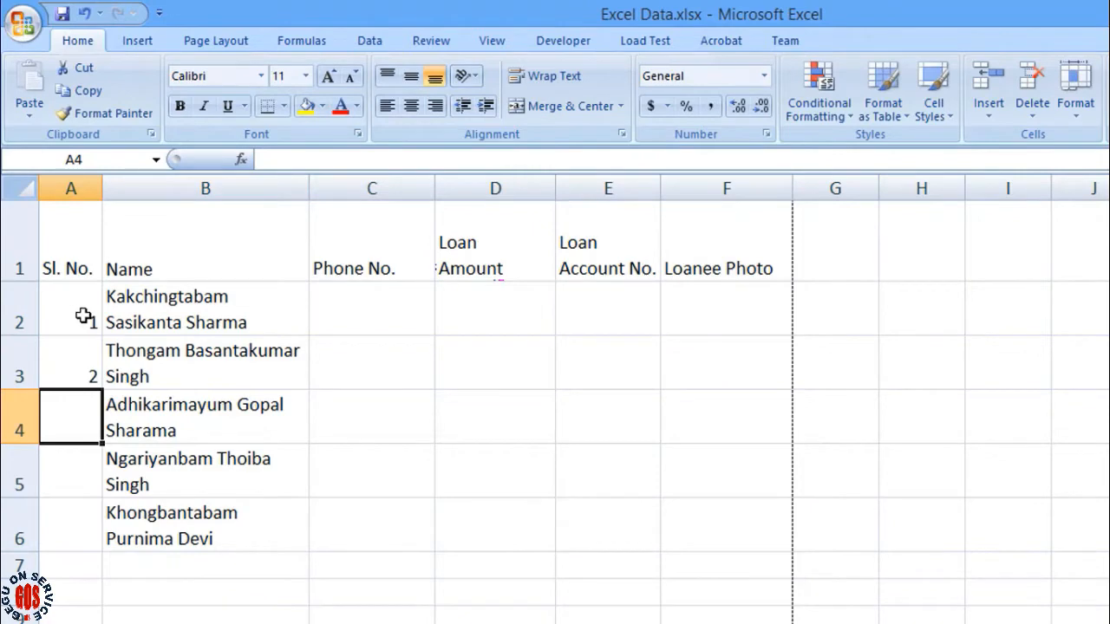
# - Extend the serial number series from cells A2:A3 down to cell A6
pyautogui.moveTo(79, 317); pyautogui.dragTo(96, 536)
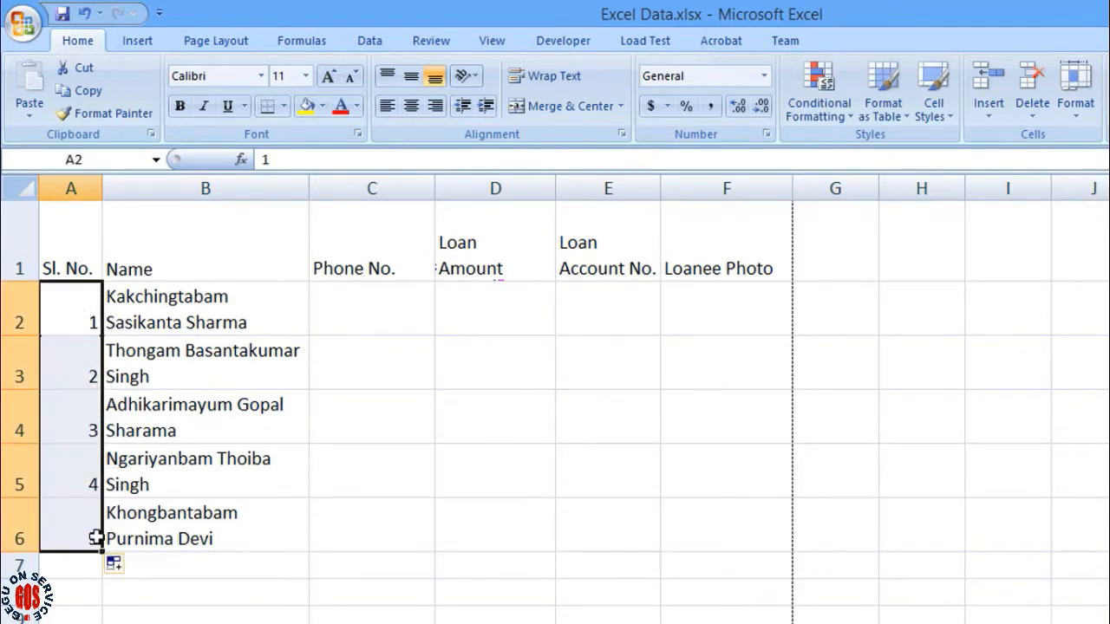
pyautogui.click(185, 615)
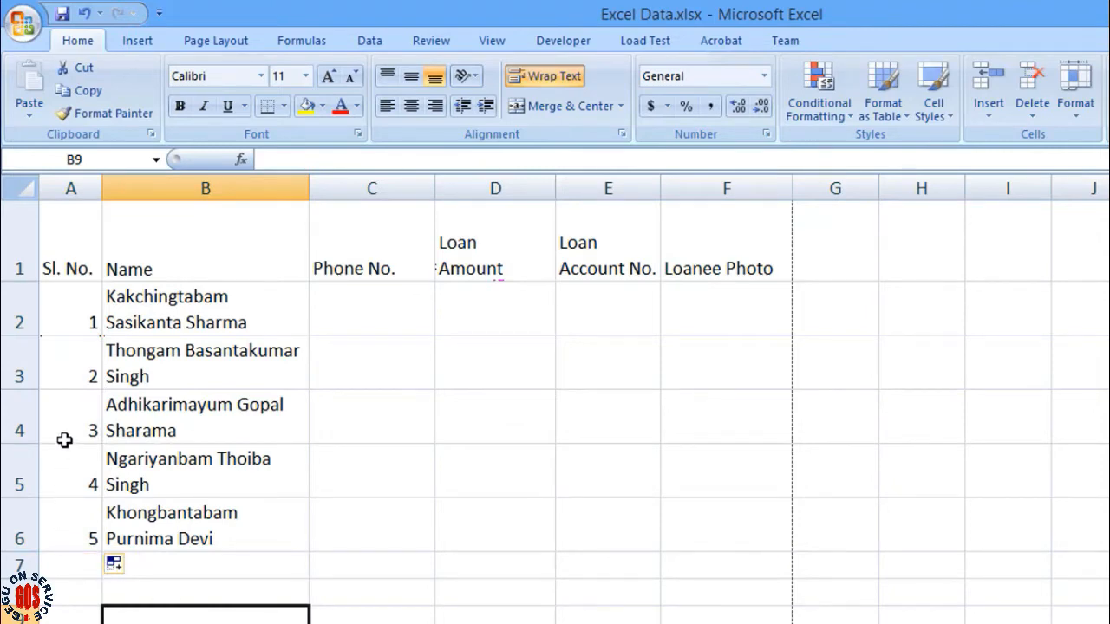
# - Clear the serial numbers in A4:A6 and auto-fill the series from A2:A3 alongside the names again
pyautogui.moveTo(69, 426); pyautogui.dragTo(71, 512)
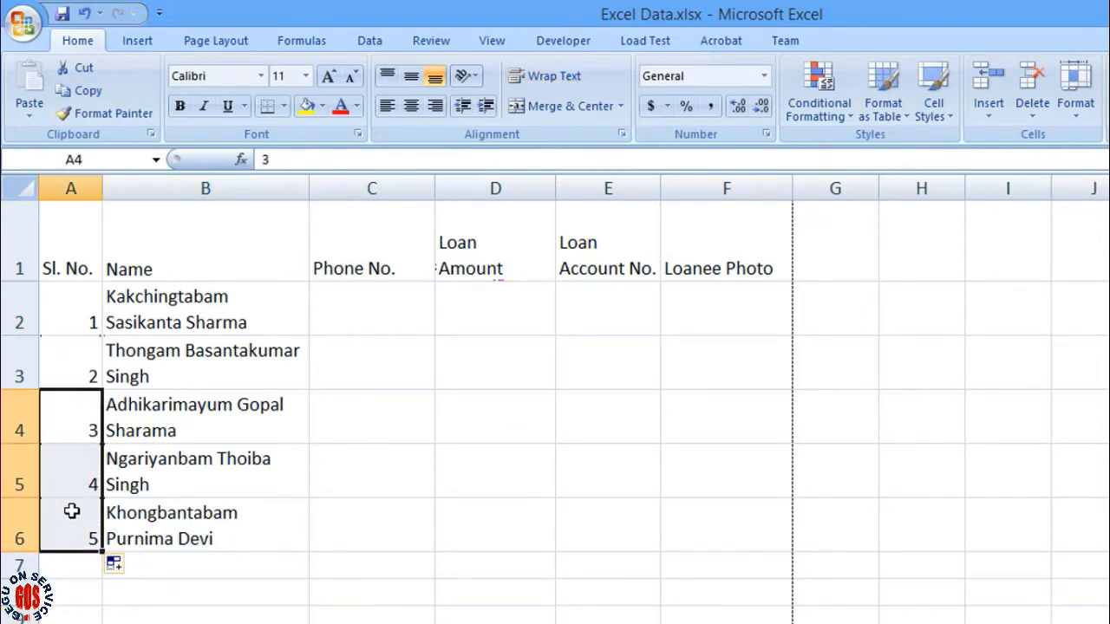
pyautogui.press('Delete')
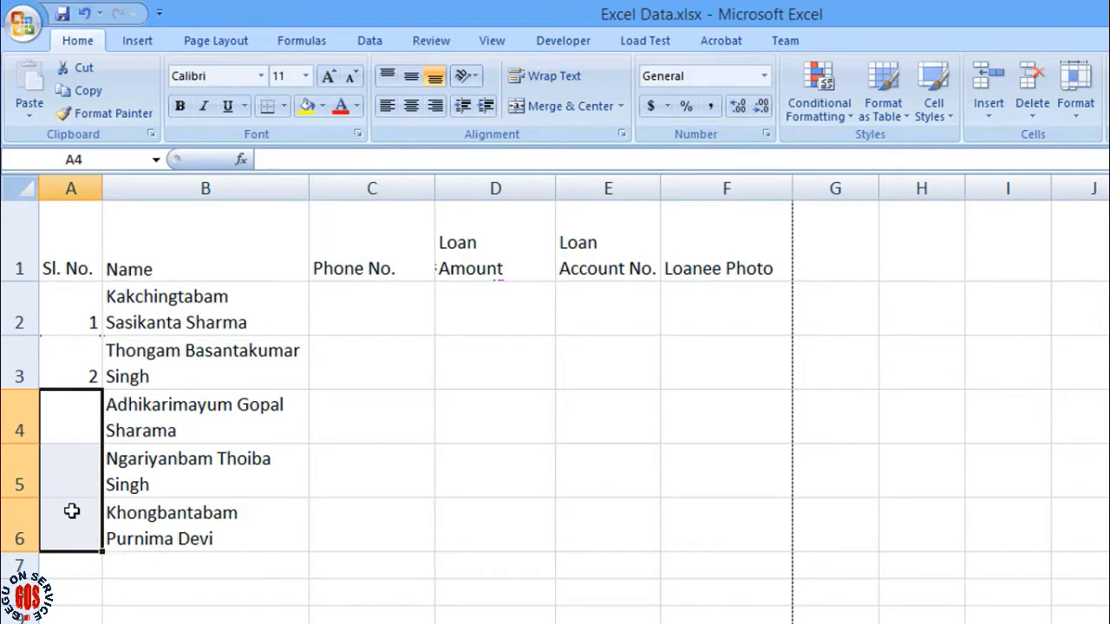
pyautogui.click(72, 322)
pyautogui.moveTo(72, 322); pyautogui.dragTo(77, 356)
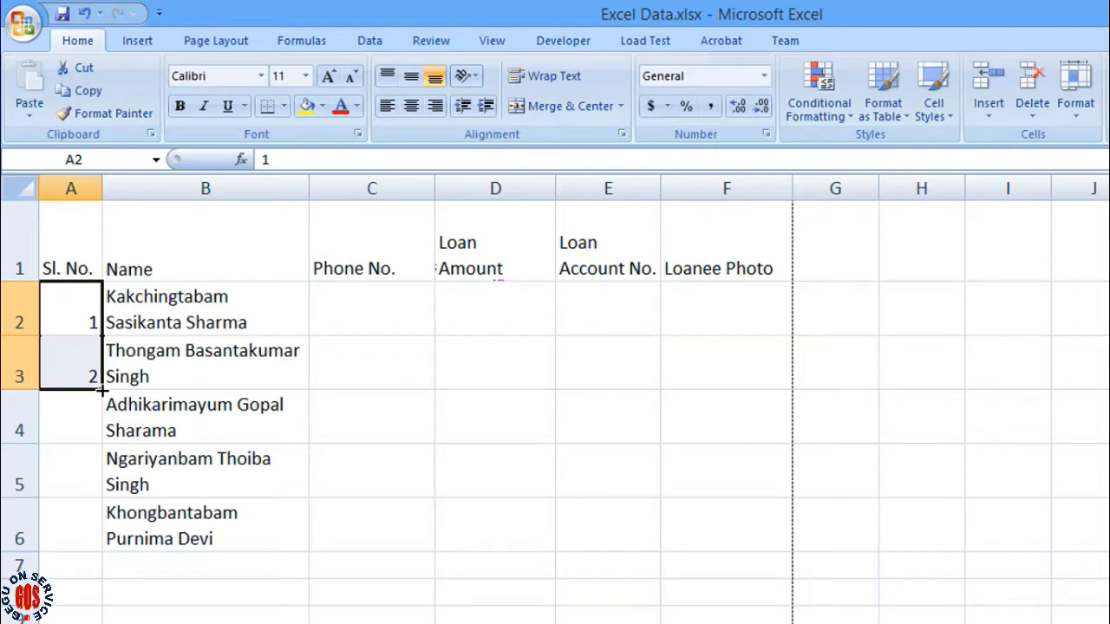
pyautogui.doubleClick(101, 390)
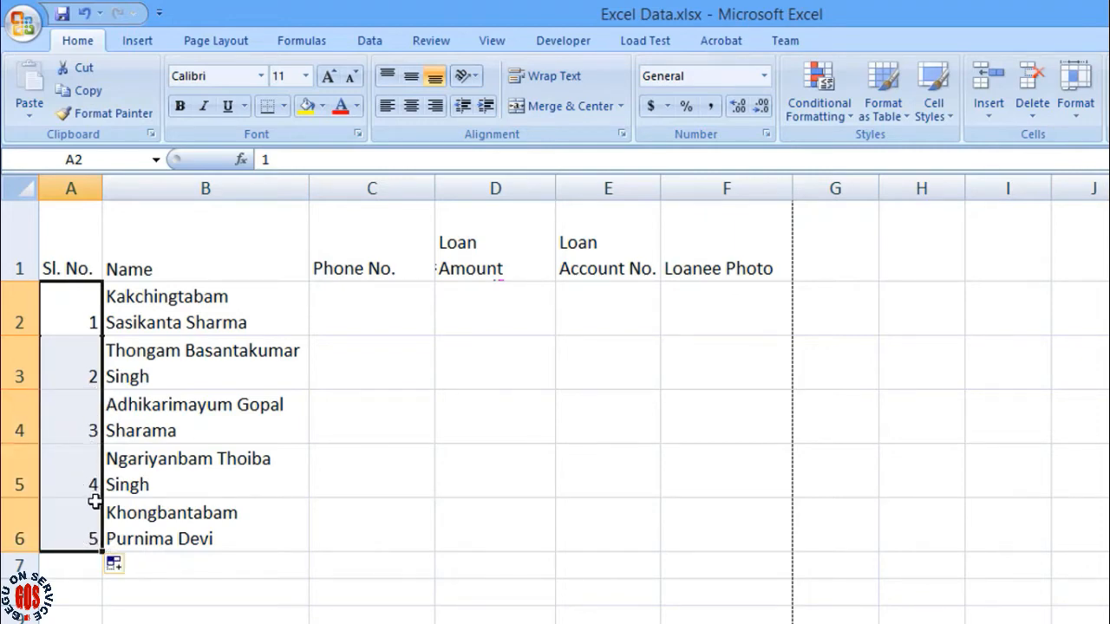
# - Enter the sample texts "kdjfk", "dsfdsf" and "sdfds" in cells B8 to B10
pyautogui.click(179, 596)
pyautogui.write('kdjfk')
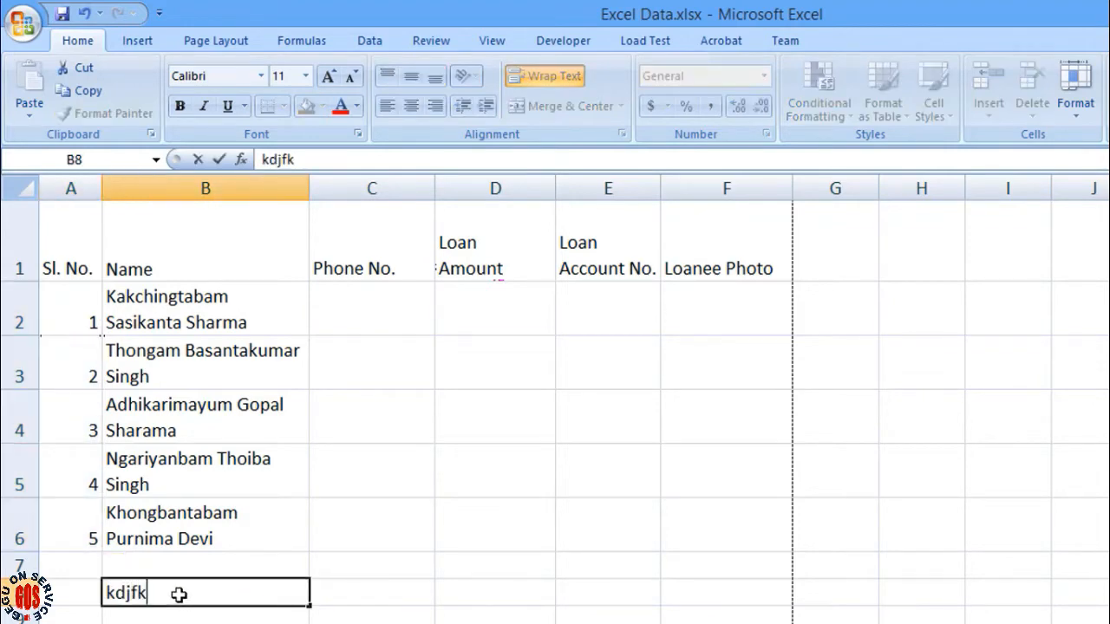
pyautogui.press('Return')
pyautogui.write('dsfdsf')
pyautogui.press('Return')
pyautogui.write('sdfds')
pyautogui.press('Return')
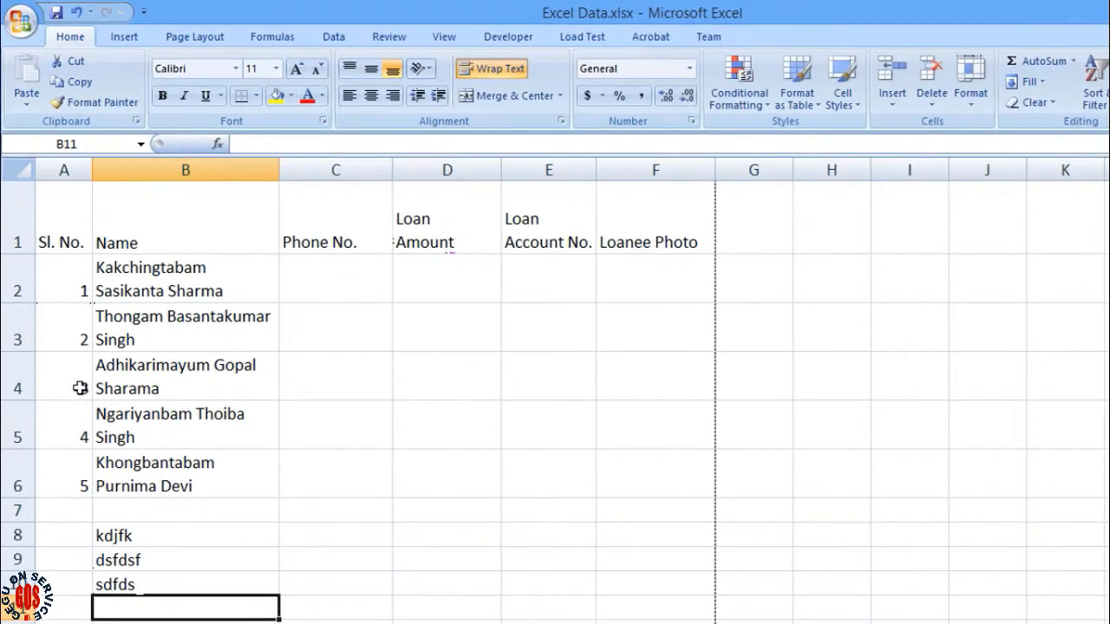
# - Remove the serial numbers from A4:A6 and auto-fill them from A2:A3 with the gap in row 7 of the Name column
pyautogui.moveTo(80, 387); pyautogui.dragTo(83, 481)
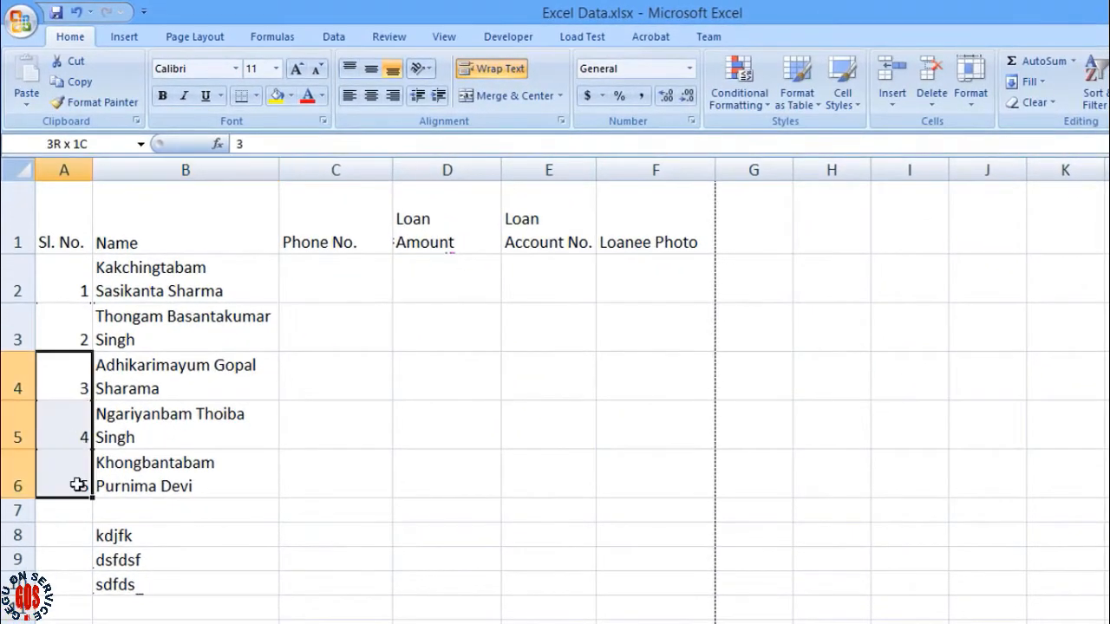
pyautogui.press('Delete')
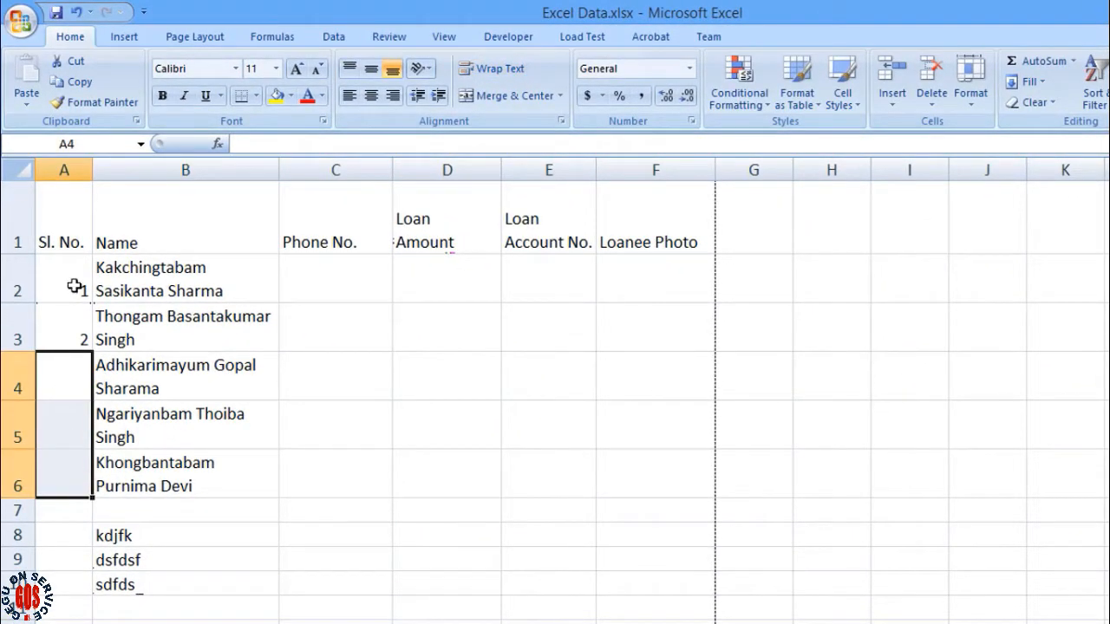
pyautogui.moveTo(81, 289); pyautogui.dragTo(77, 324)
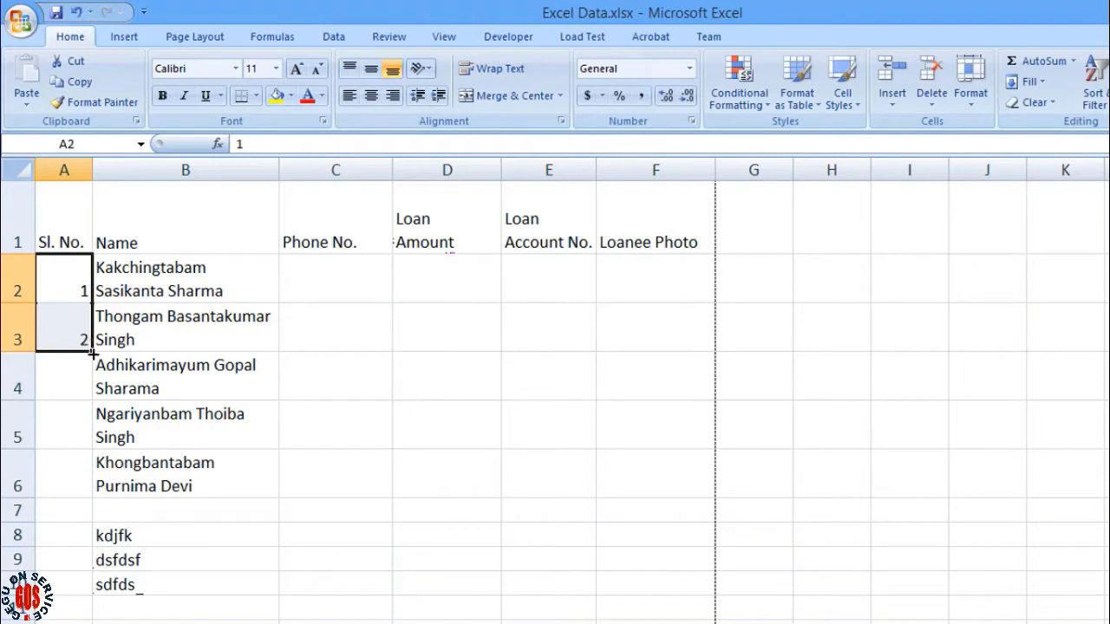
pyautogui.doubleClick(92, 351)
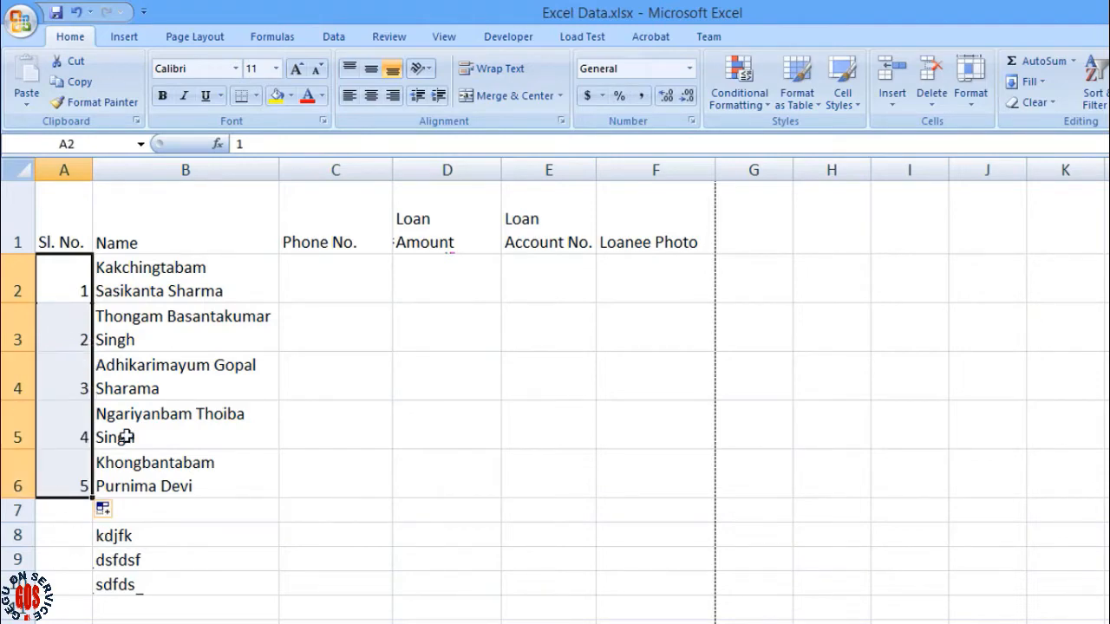
# - Delete the sample texts from cells B8 to B10
pyautogui.moveTo(116, 531); pyautogui.dragTo(119, 577)
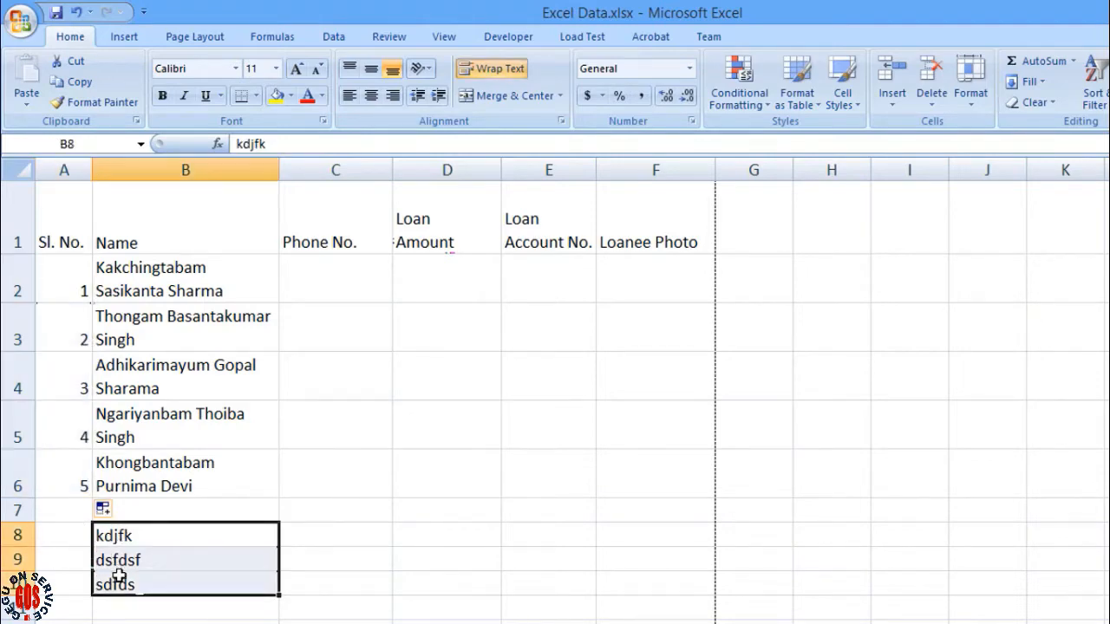
pyautogui.press('Delete')
pyautogui.click(325, 548)
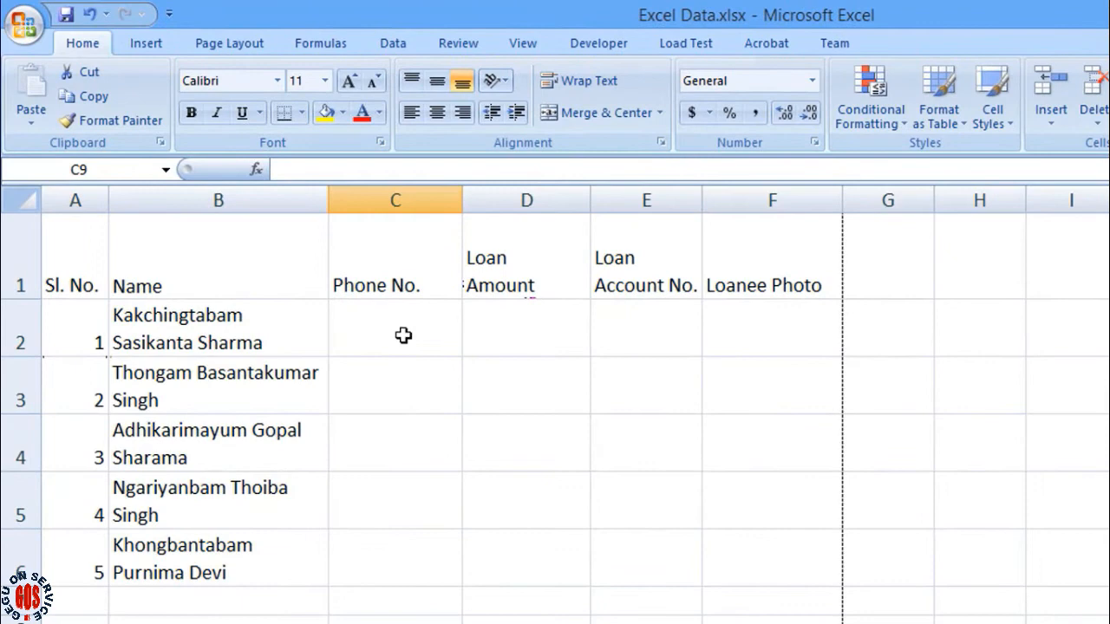
# - Start a data validation rule for the whole Phone No. column that allows whole numbers between two limits
pyautogui.click(403, 335)
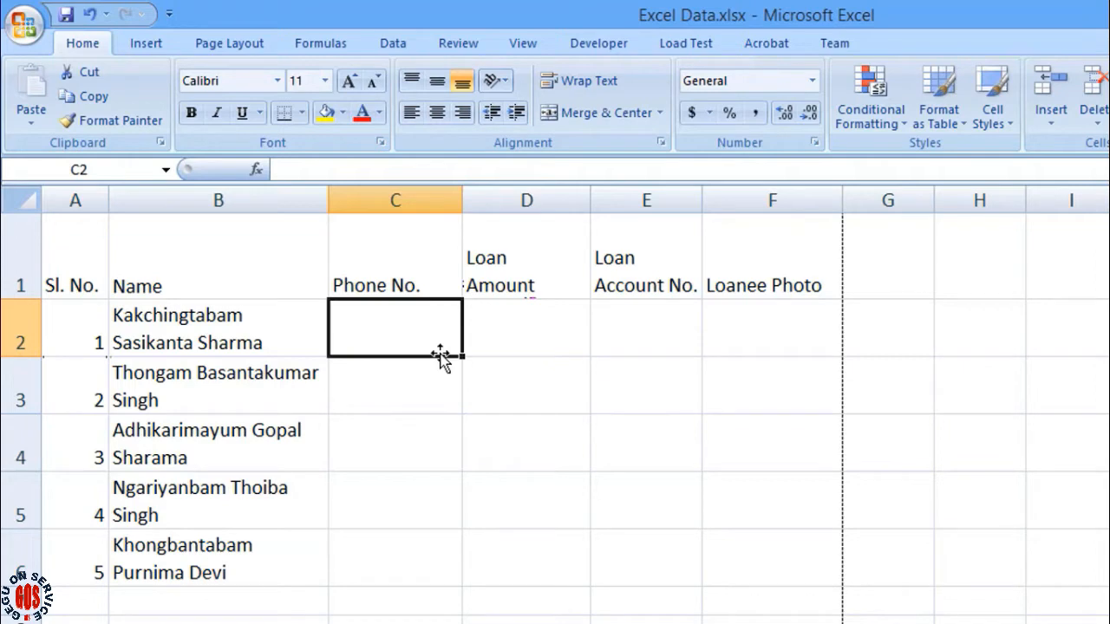
pyautogui.click(402, 199)
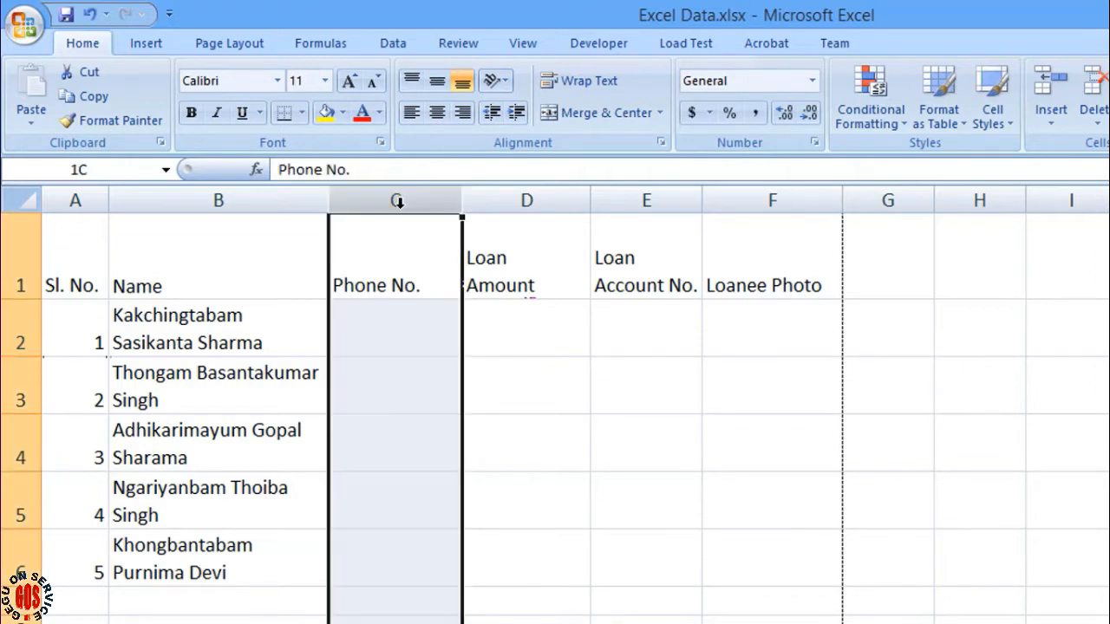
pyautogui.click(392, 43)
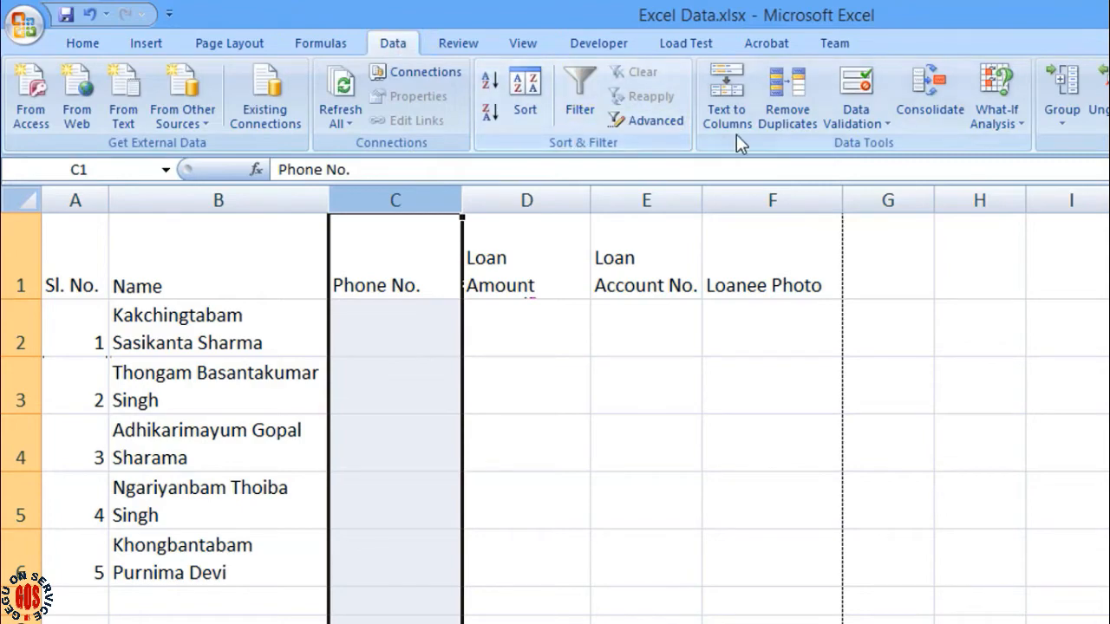
pyautogui.click(856, 125)
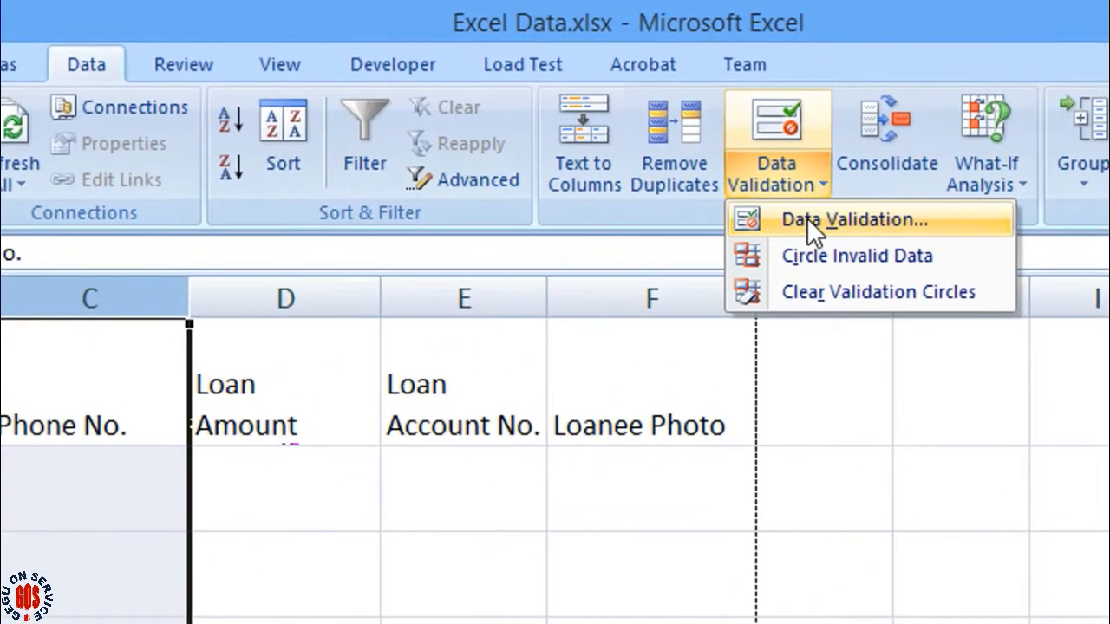
pyautogui.click(806, 220)
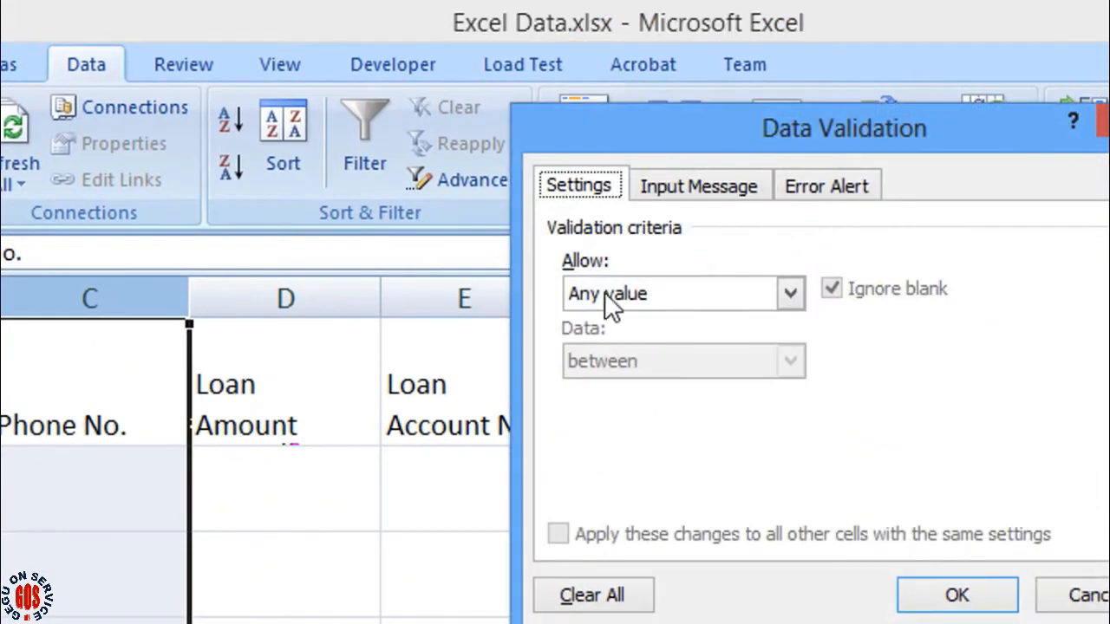
pyautogui.click(634, 295)
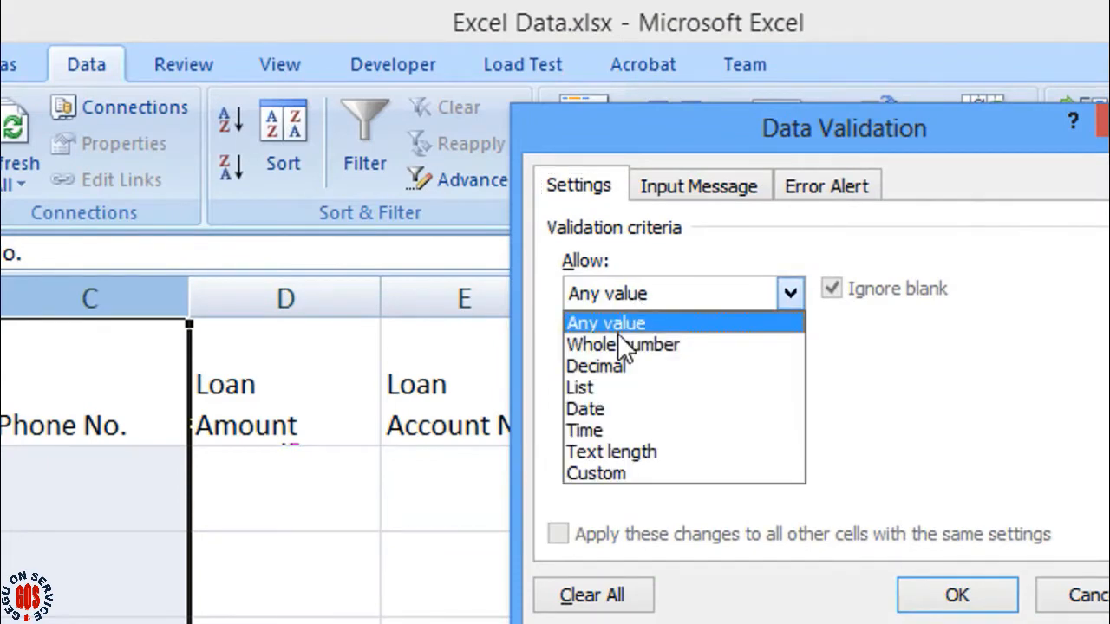
pyautogui.click(641, 336)
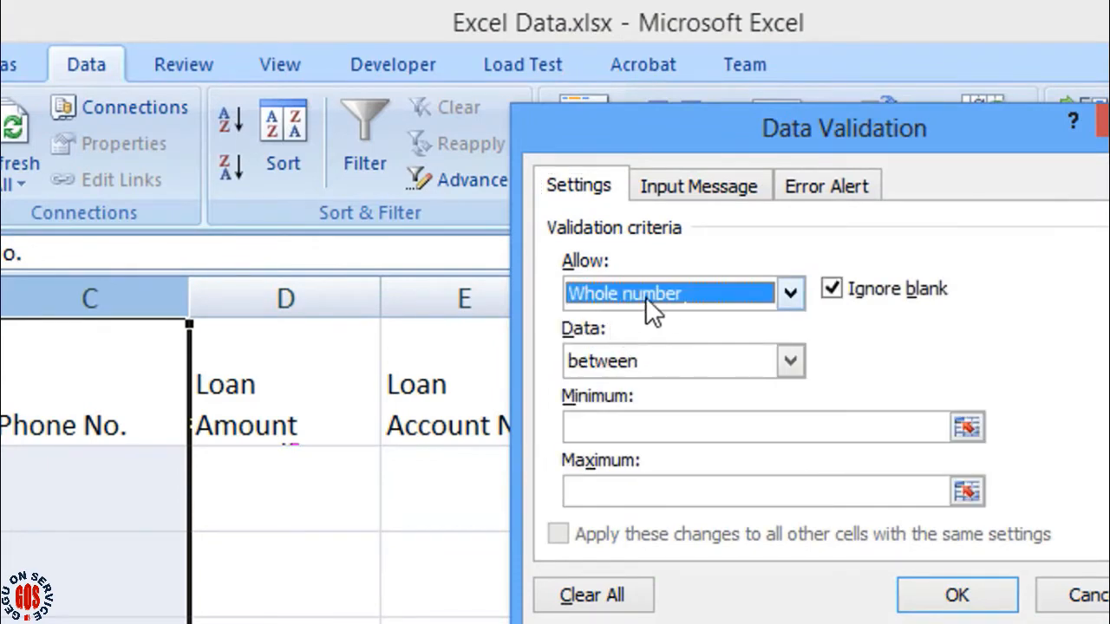
pyautogui.click(614, 361)
pyautogui.click(578, 358)
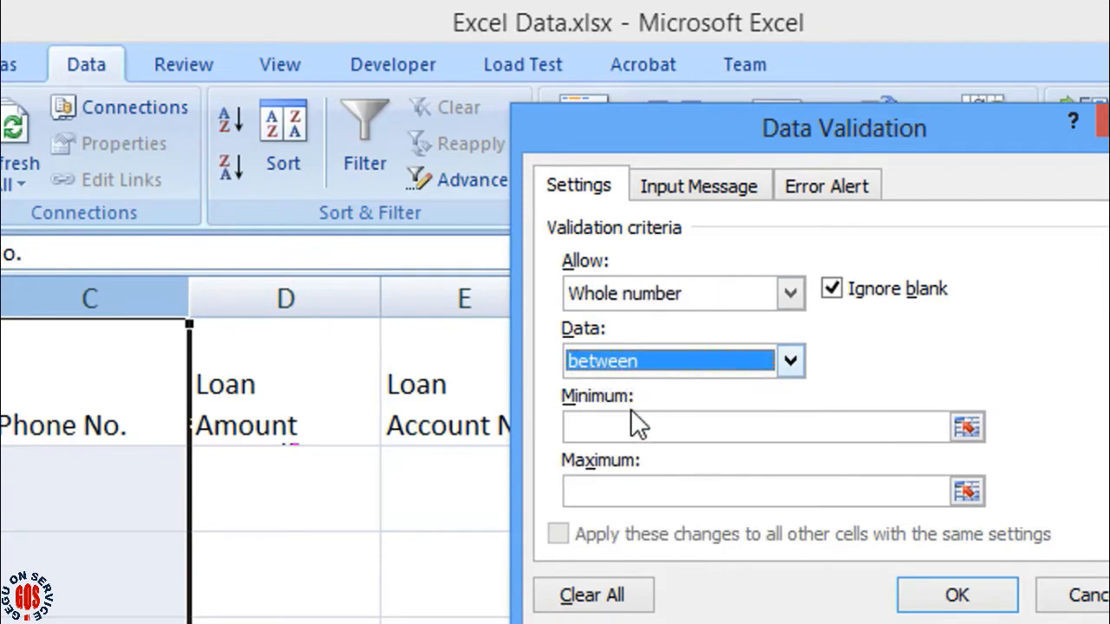
pyautogui.click(598, 428)
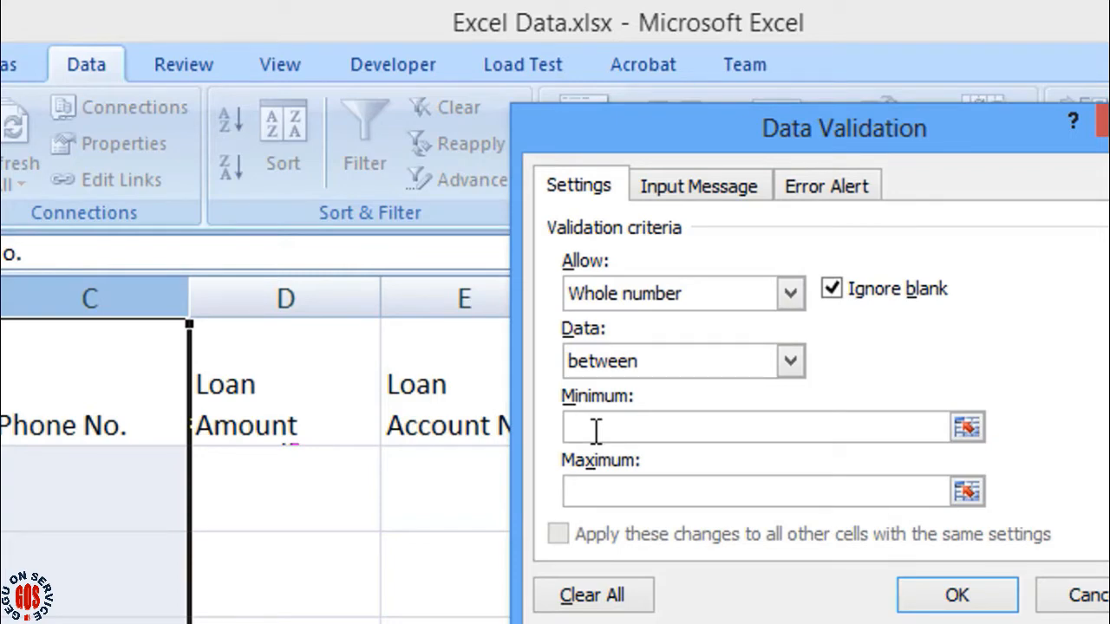
pyautogui.write('999999999')
pyautogui.click(598, 492)
pyautogui.write('99')
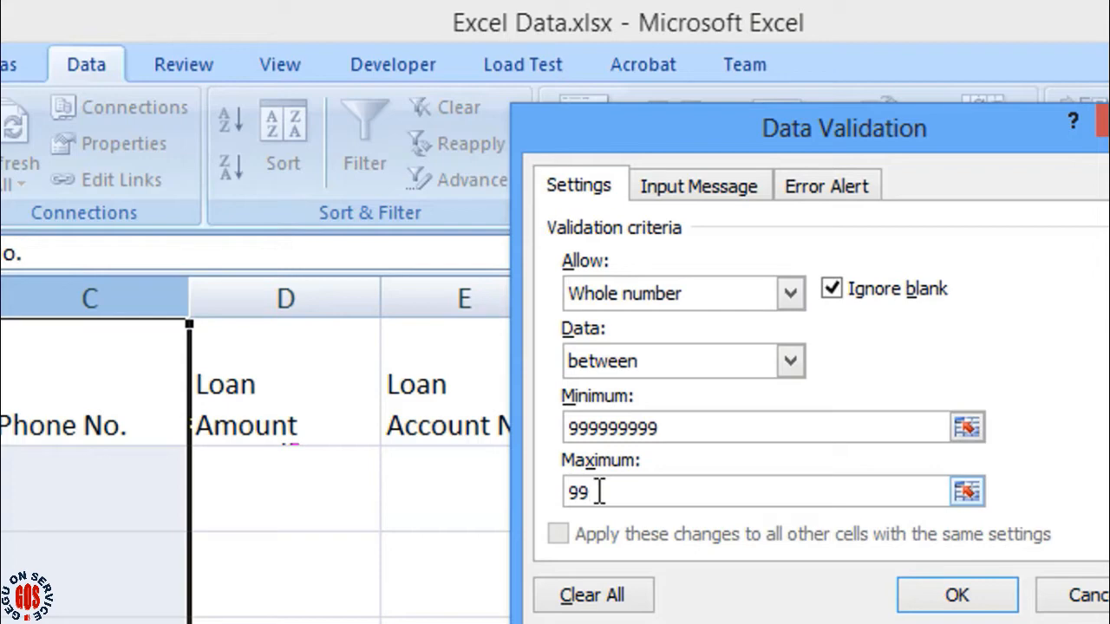
pyautogui.write('99999999')
# - Give the validation rule's Stop error alert the title "Invalid data!"
pyautogui.click(828, 190)
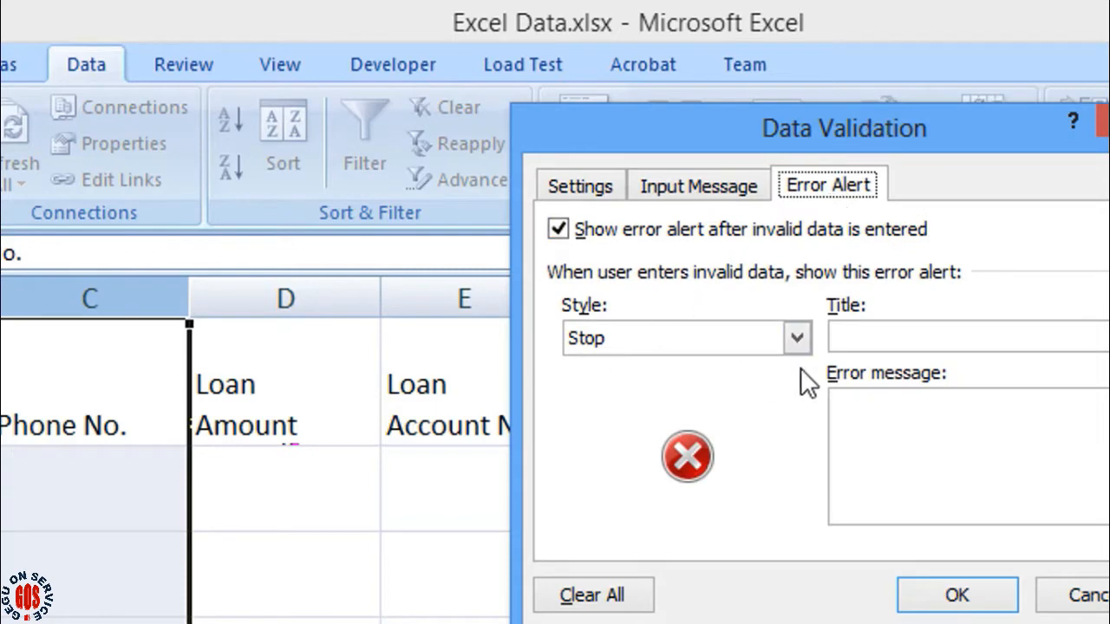
pyautogui.click(867, 339)
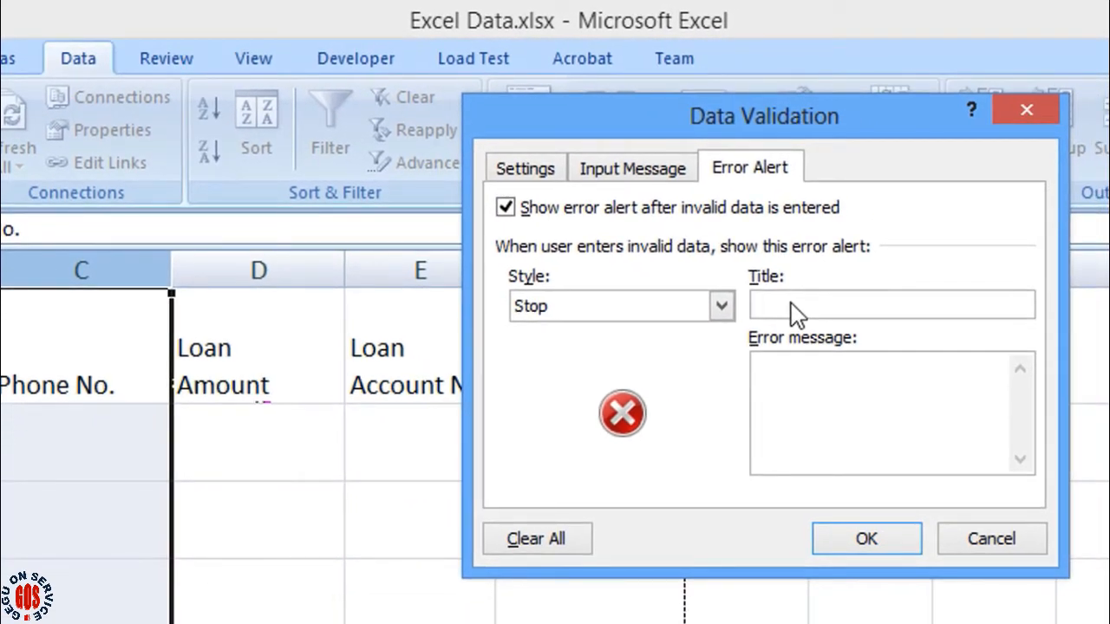
pyautogui.write('Invalid data!')
# - Set the alert's error message to "Phone number should be 10 digit only" and apply the validation rule
pyautogui.click(795, 427)
pyautogui.write('only')
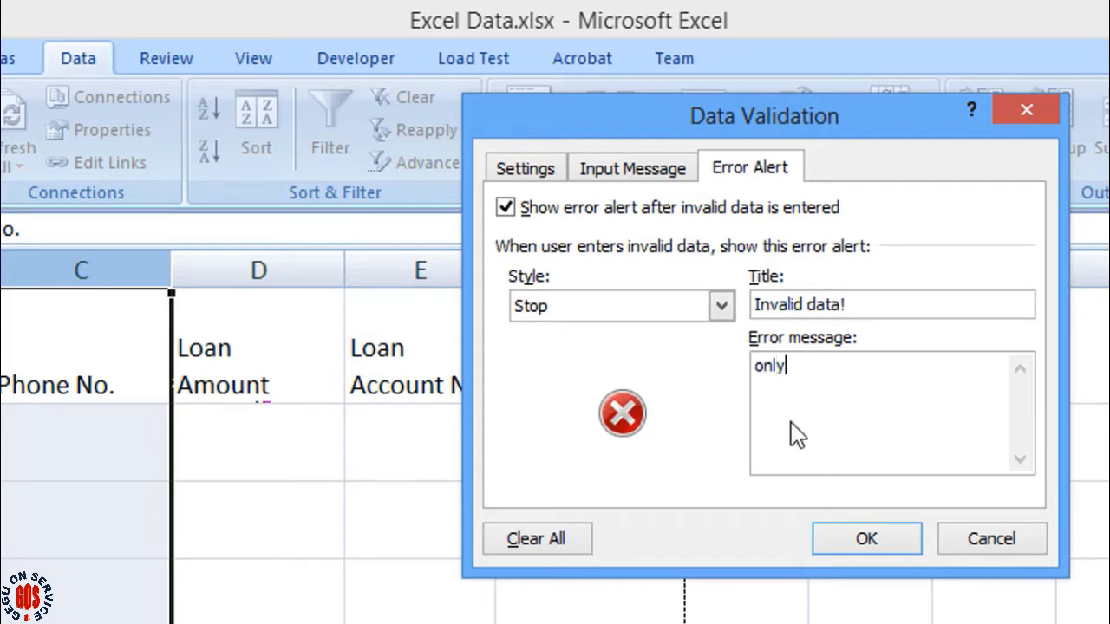
pyautogui.press('BackSpace')
pyautogui.press('BackSpace')
pyautogui.press('BackSpace')
pyautogui.press('BackSpace')
pyautogui.write('Po')
pyautogui.press('BackSpace')
pyautogui.write('hone number shoul')
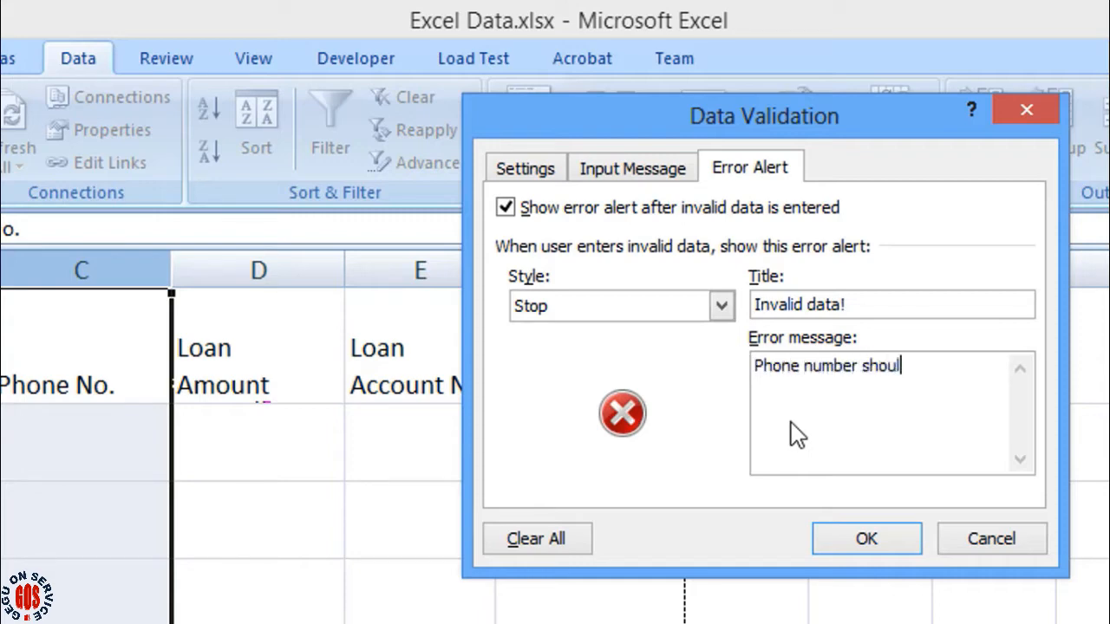
pyautogui.write('d be 10 digit only')
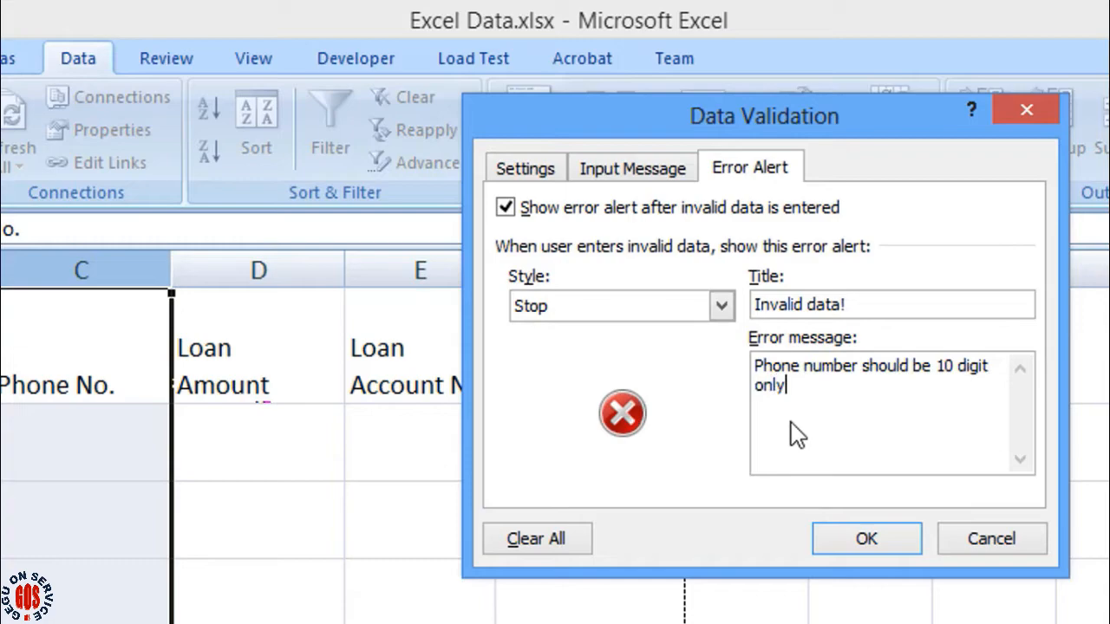
pyautogui.click(861, 535)
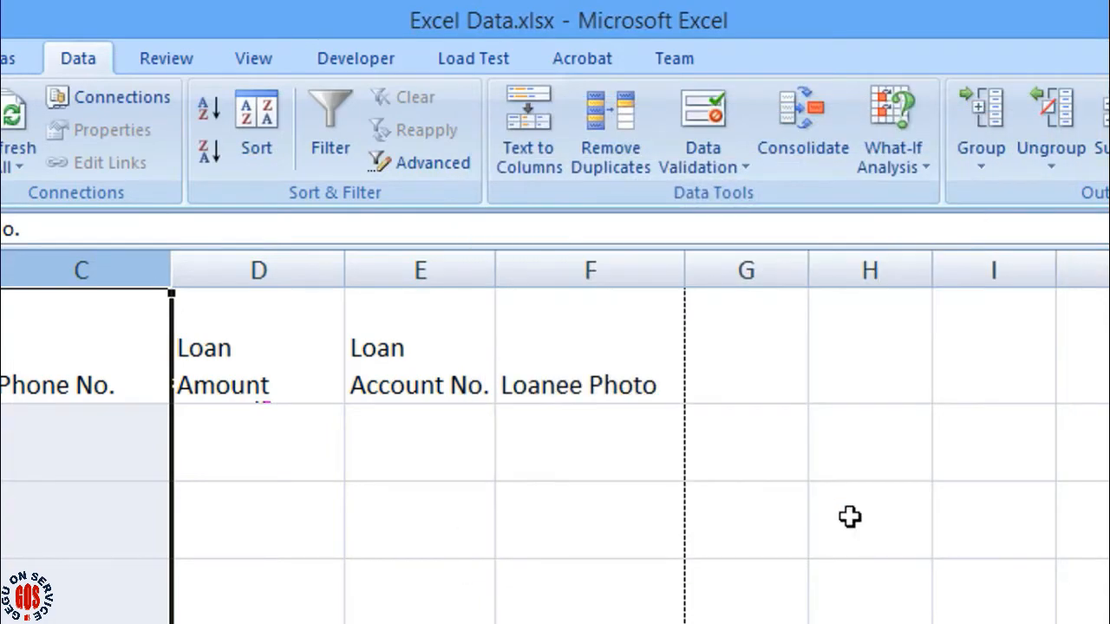
# - Test the Phone No. validation by entering "dfj" in cell C2, and cancel the entry
pyautogui.click(49, 471)
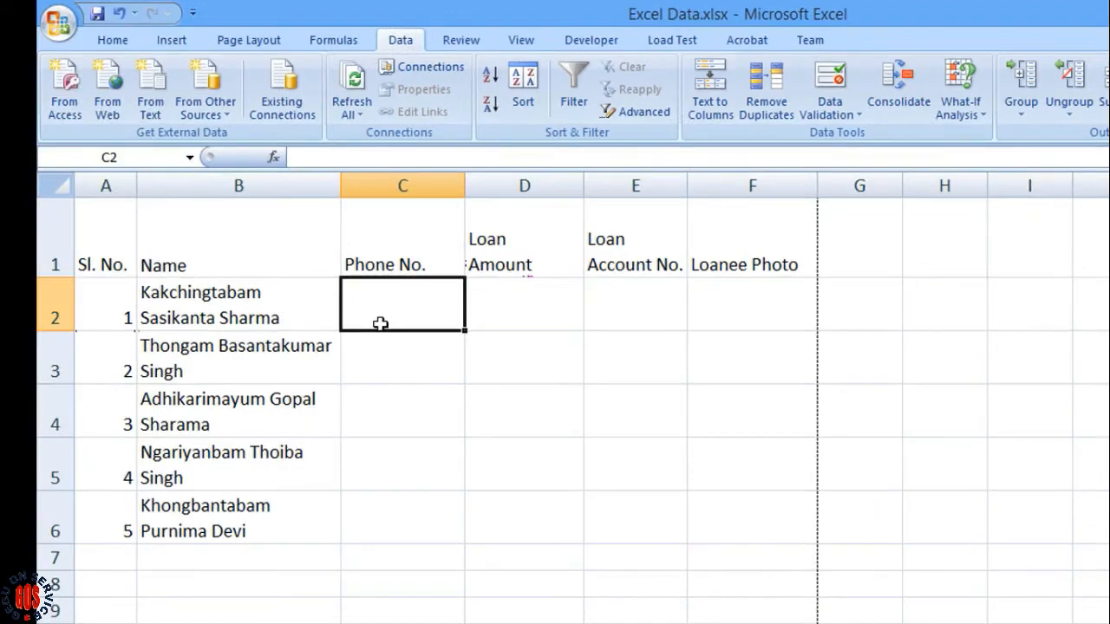
pyautogui.write('dfj')
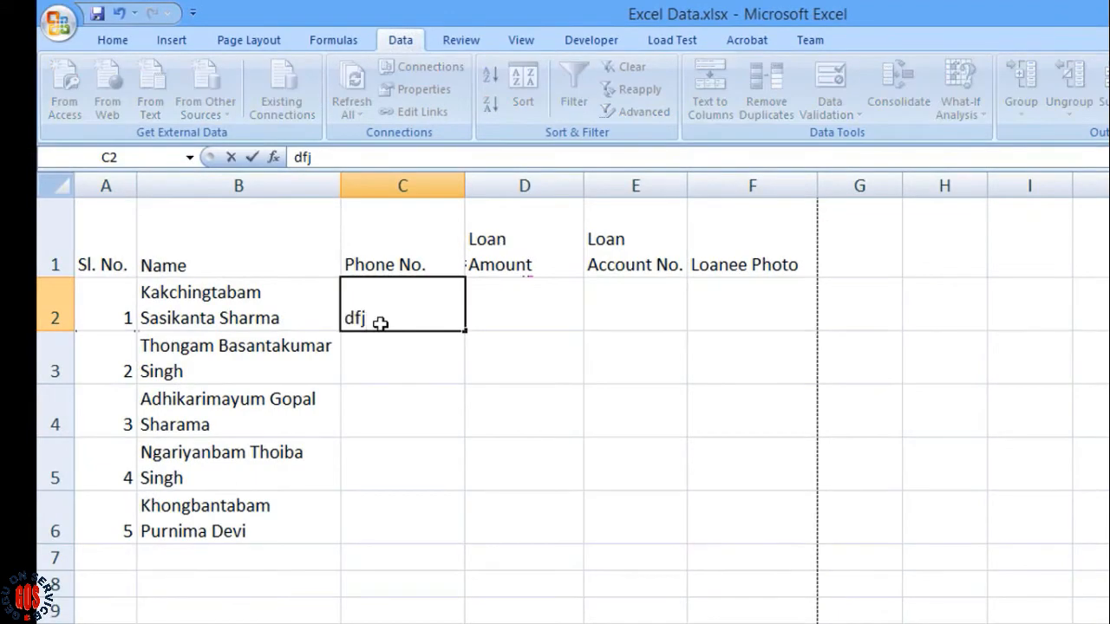
pyautogui.press('Return')
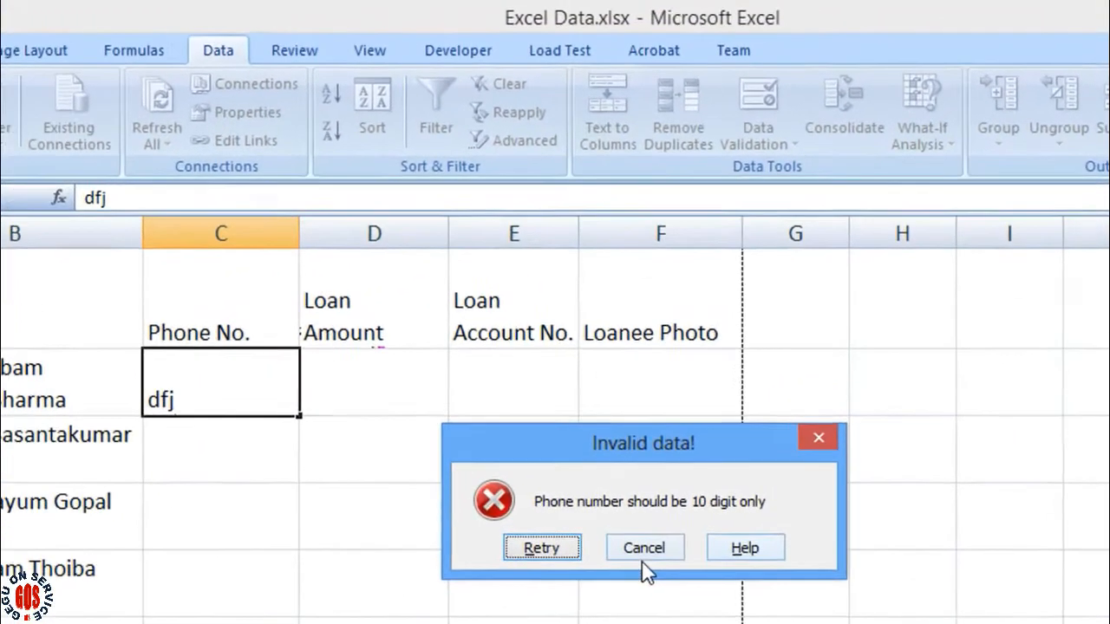
pyautogui.click(633, 557)
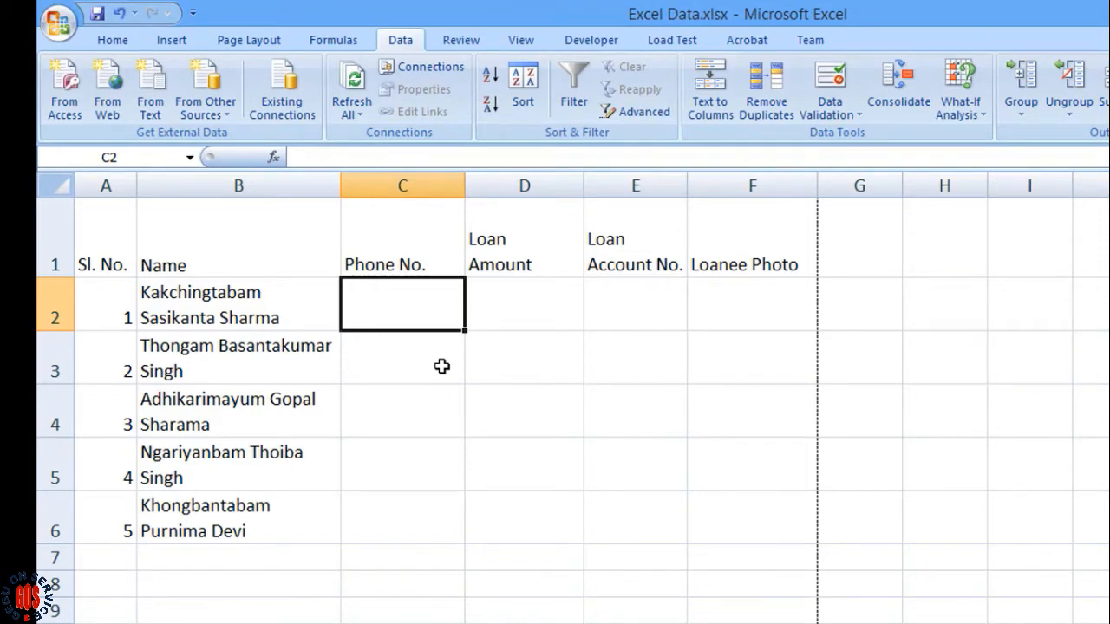
# - Enter a 10-digit phone number in cell C2 and copy it down through C6
pyautogui.write('1234')
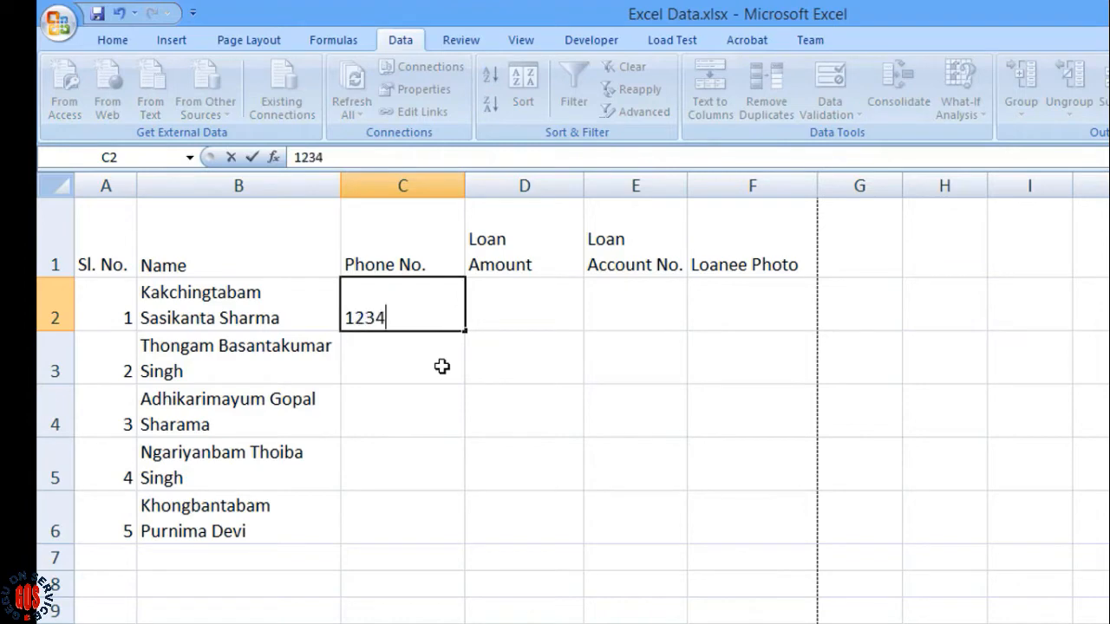
pyautogui.write('5678')
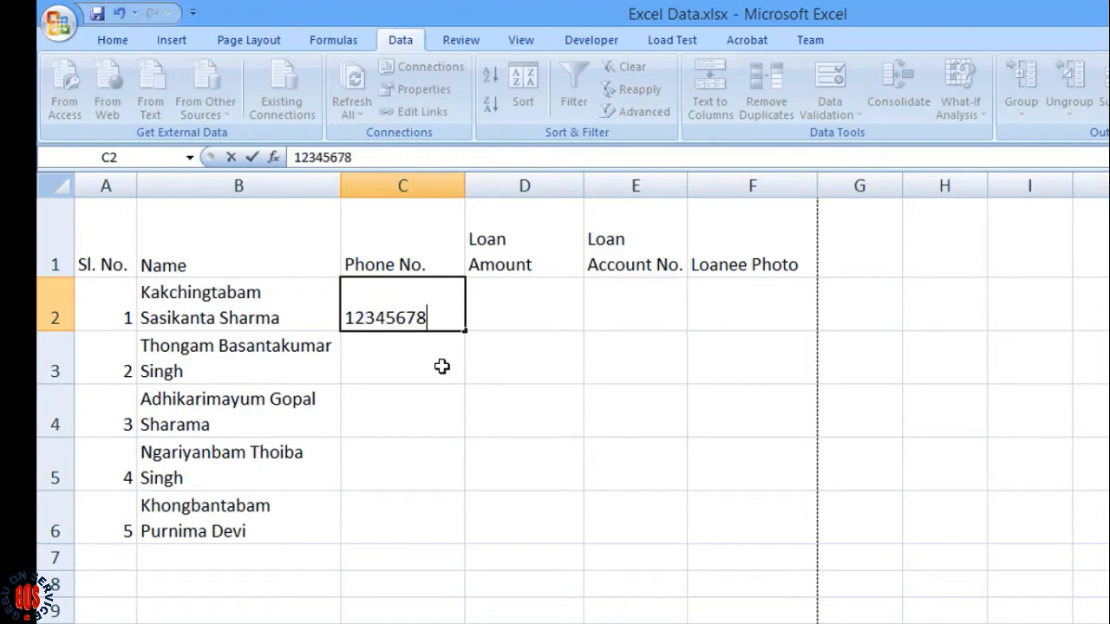
pyautogui.write('90')
pyautogui.press('Return')
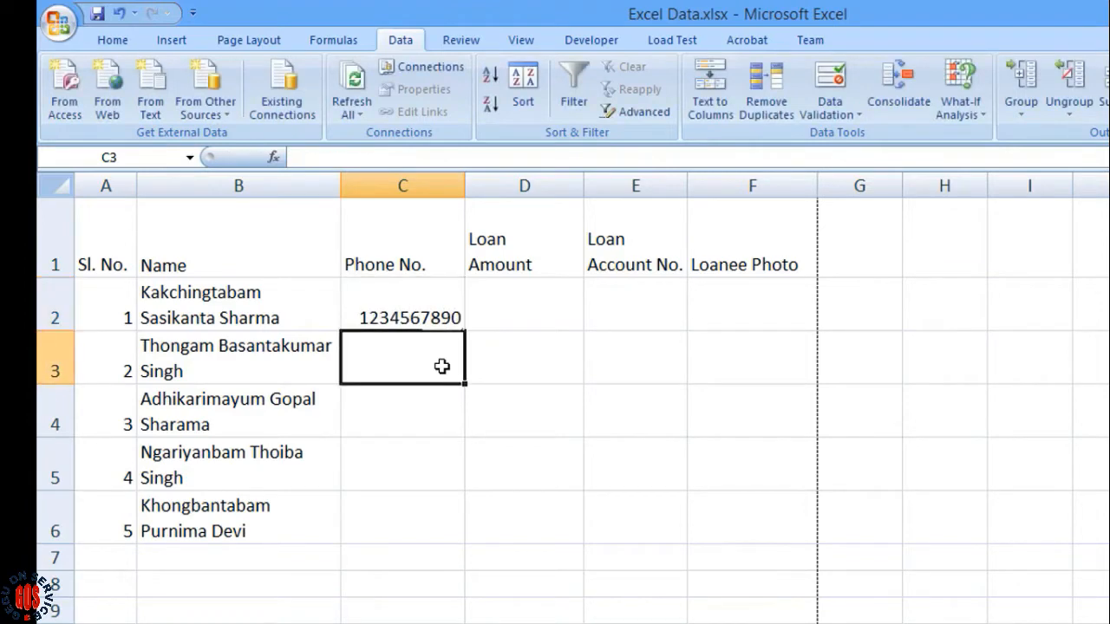
pyautogui.click(413, 308)
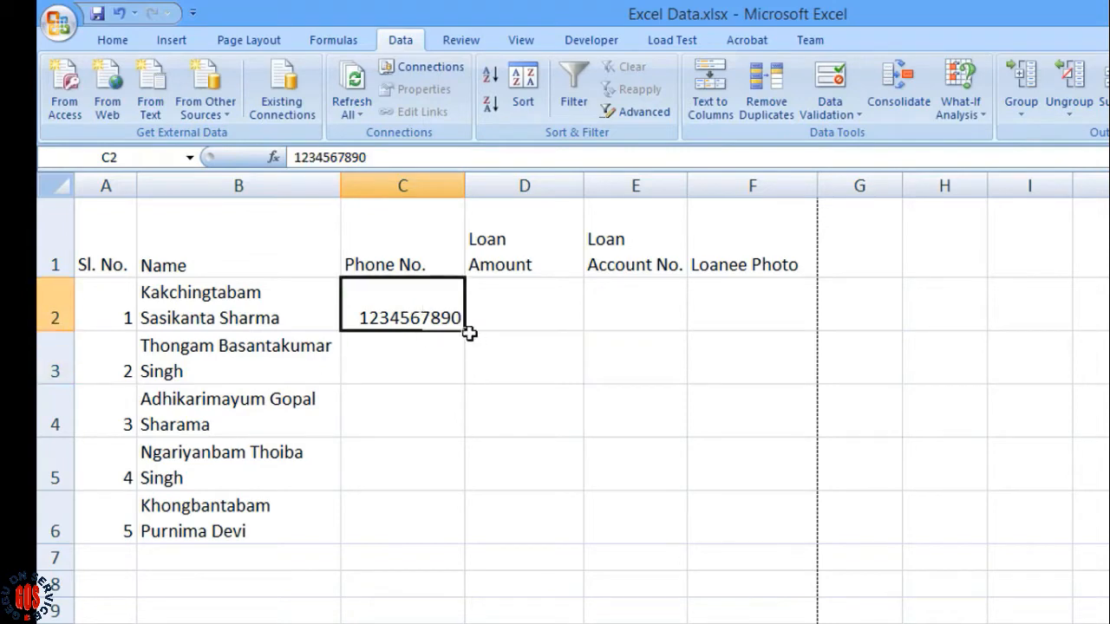
pyautogui.moveTo(468, 332); pyautogui.dragTo(465, 548)
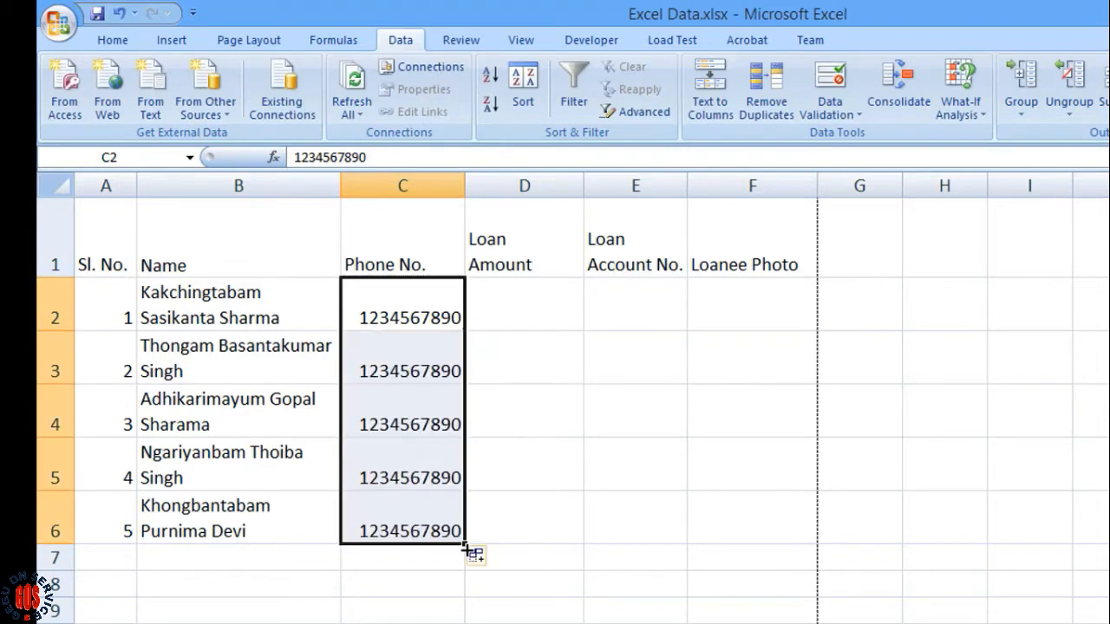
pyautogui.click(539, 432)
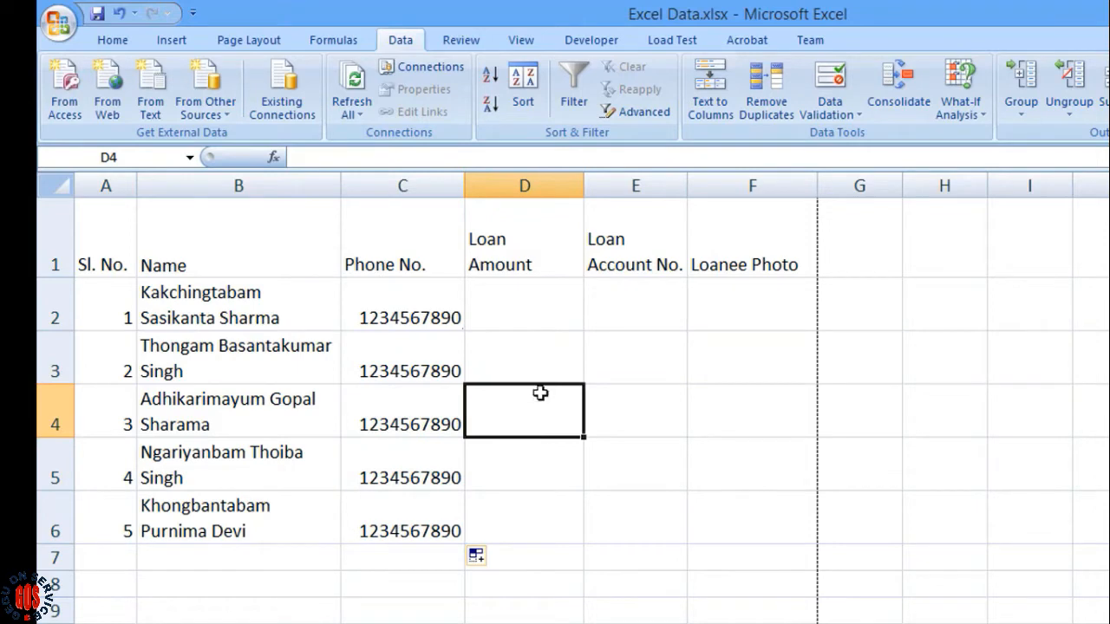
# - Start a data validation rule for the whole Loan Amount column that allows Decimal values
pyautogui.click(534, 316)
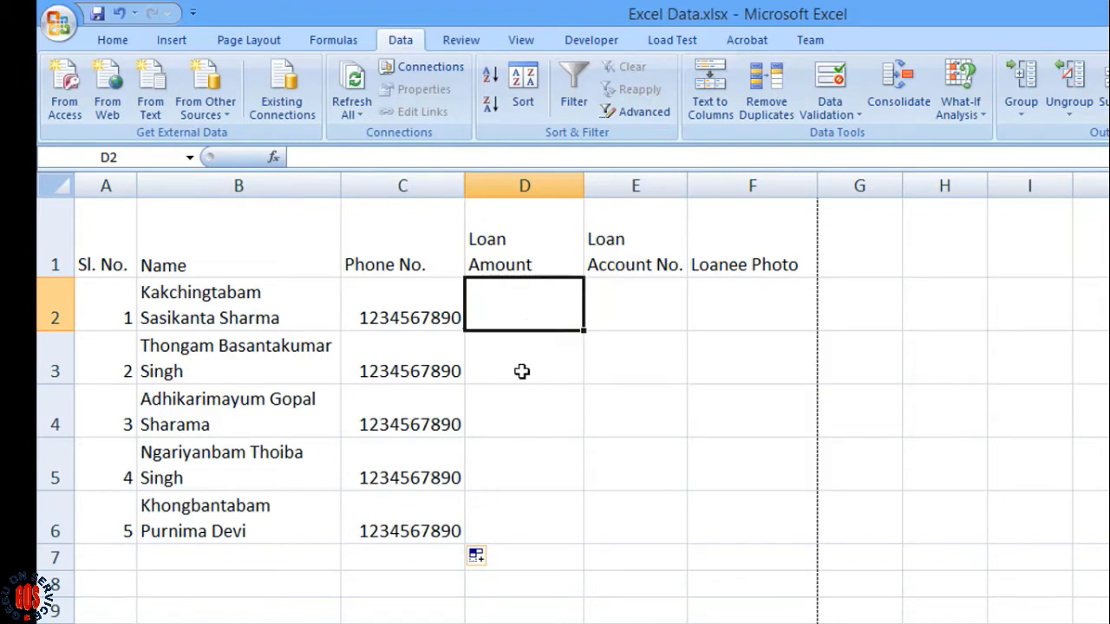
pyautogui.click(525, 183)
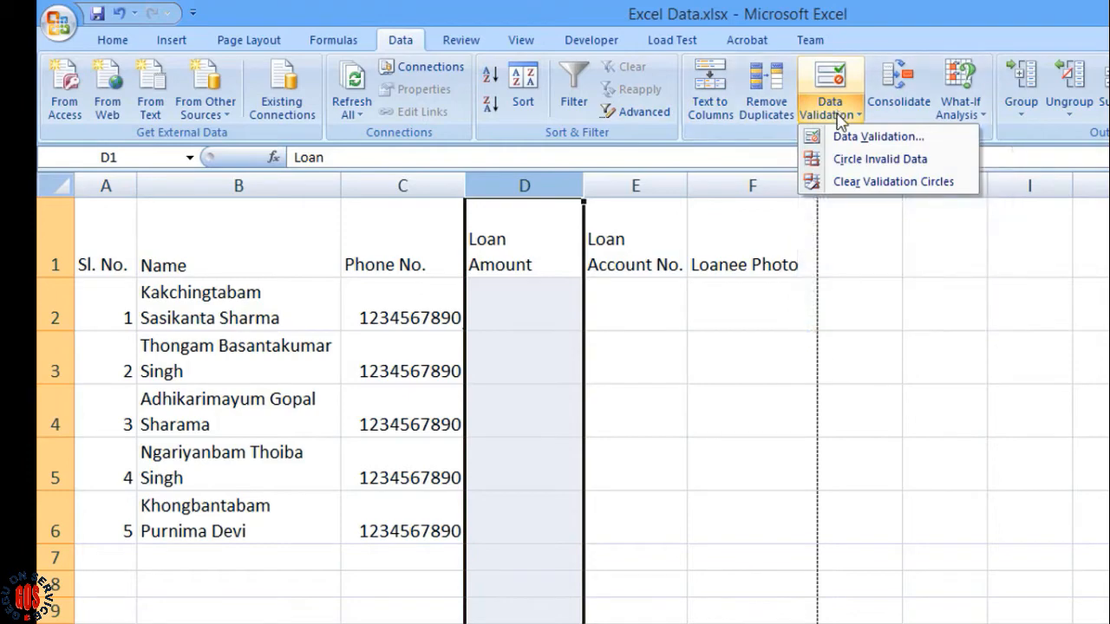
pyautogui.click(819, 136)
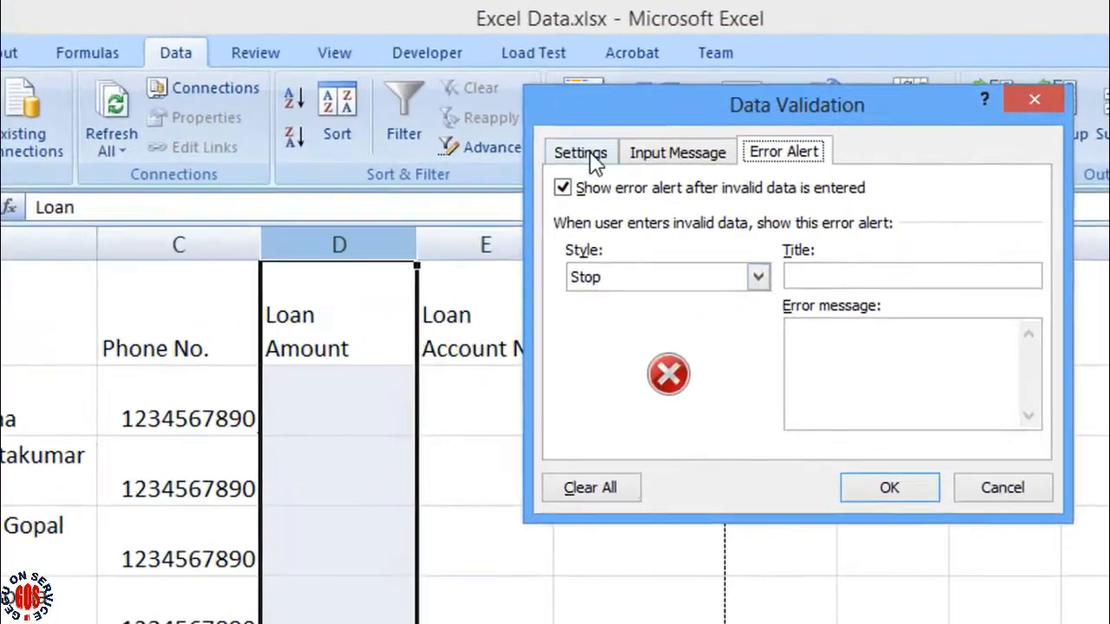
pyautogui.click(705, 115)
pyautogui.click(534, 278)
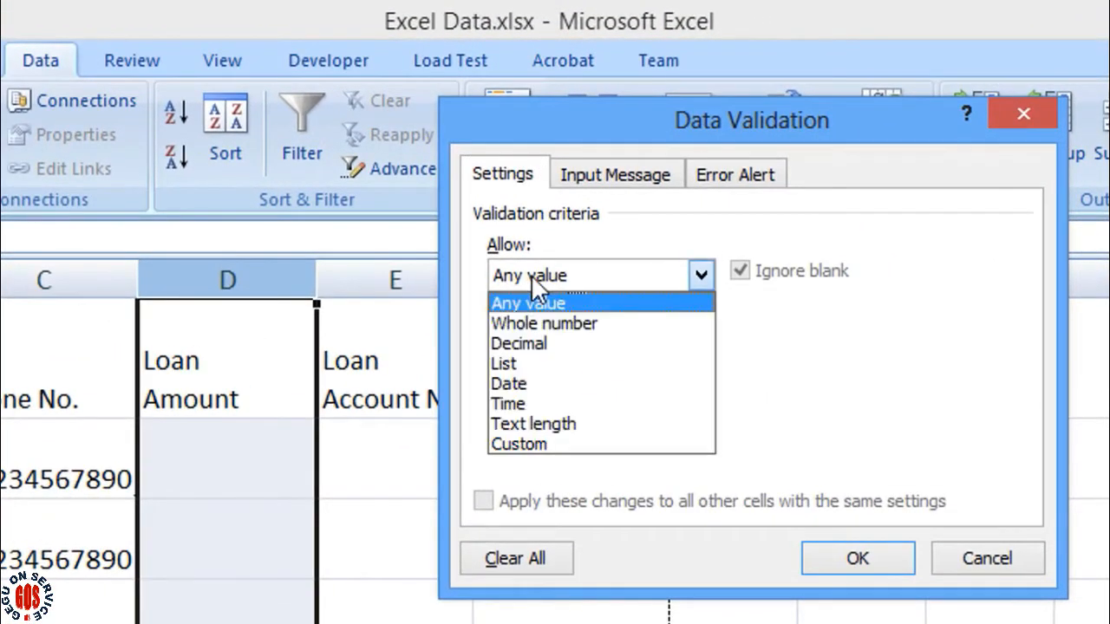
pyautogui.click(535, 345)
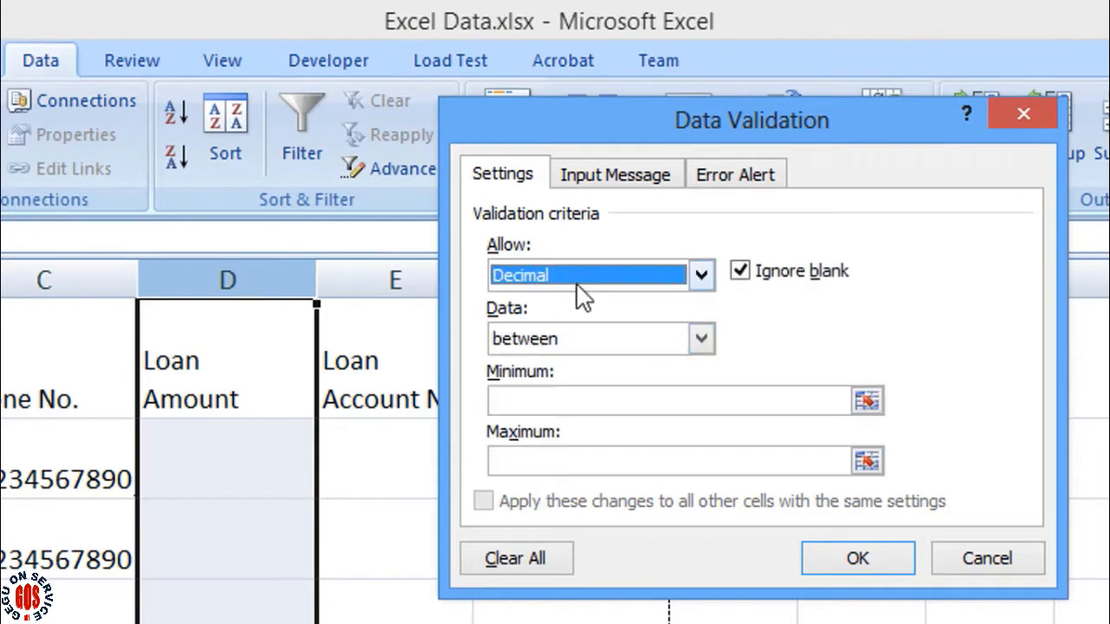
# - Set the validation rule's condition to greater than or equal to, with a minimum of 0
pyautogui.click(551, 346)
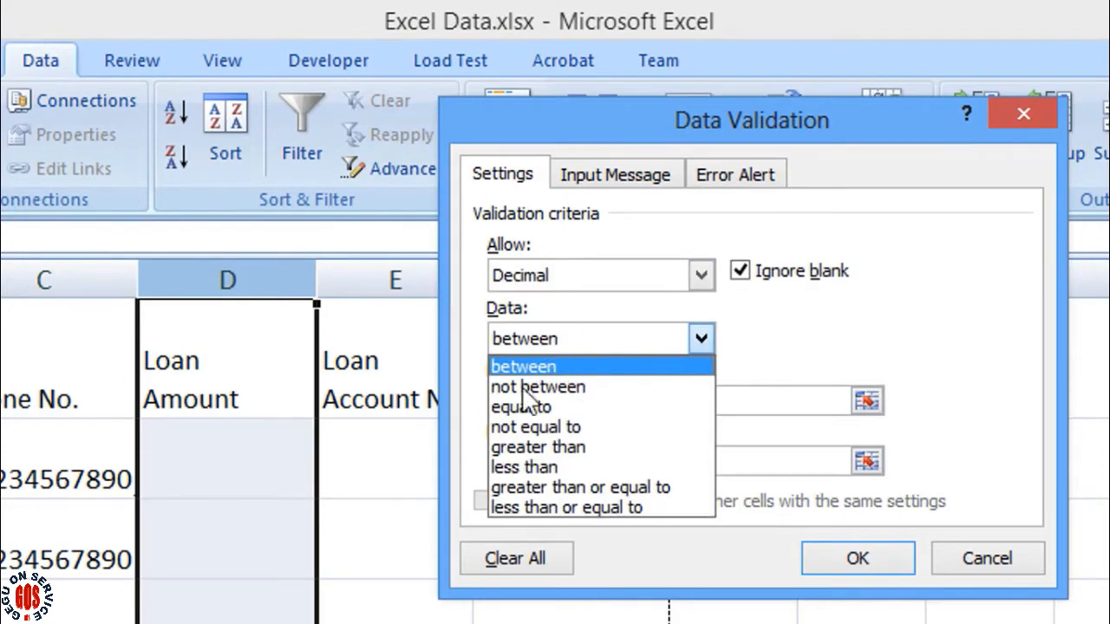
pyautogui.click(597, 487)
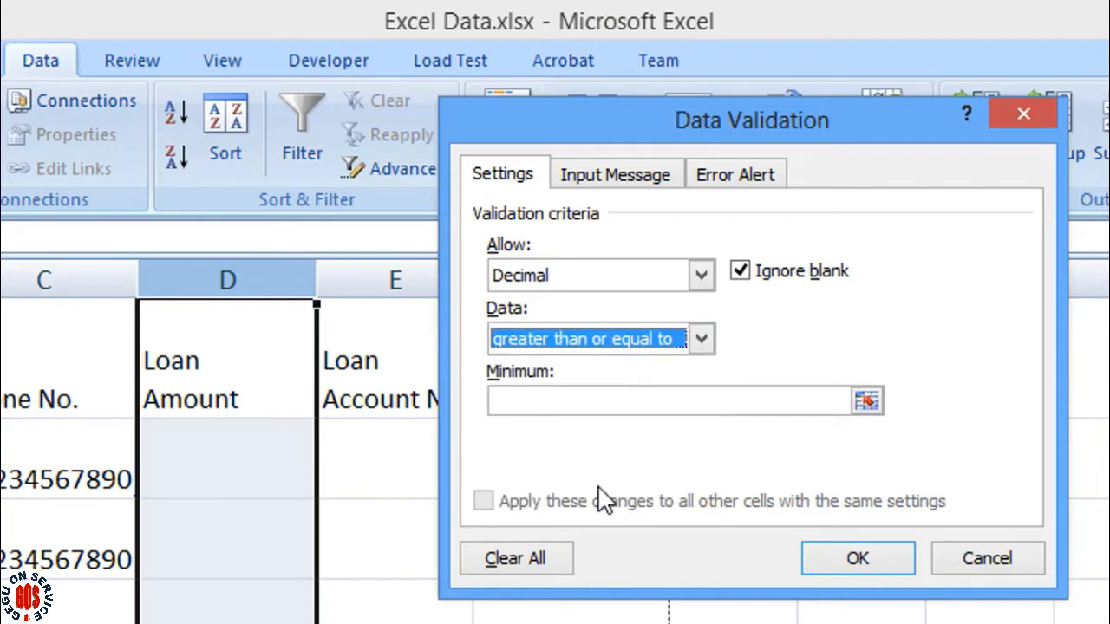
pyautogui.click(509, 401)
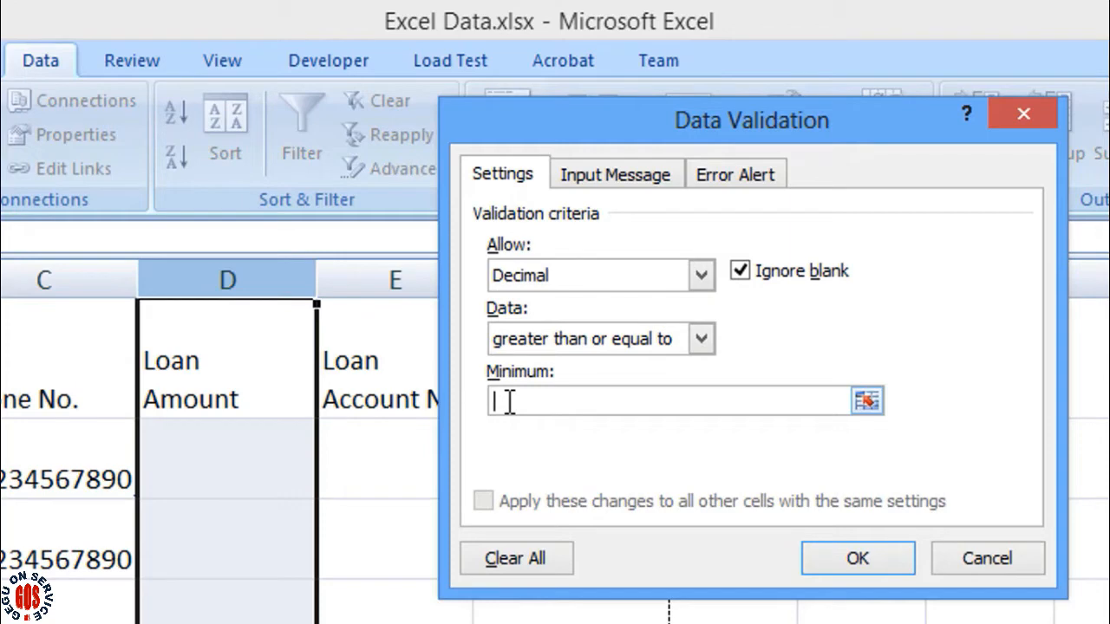
pyautogui.write('0')
# - Give the Loan Amount rule's Stop error alert the title "Invalid data!"
pyautogui.click(734, 178)
pyautogui.click(791, 321)
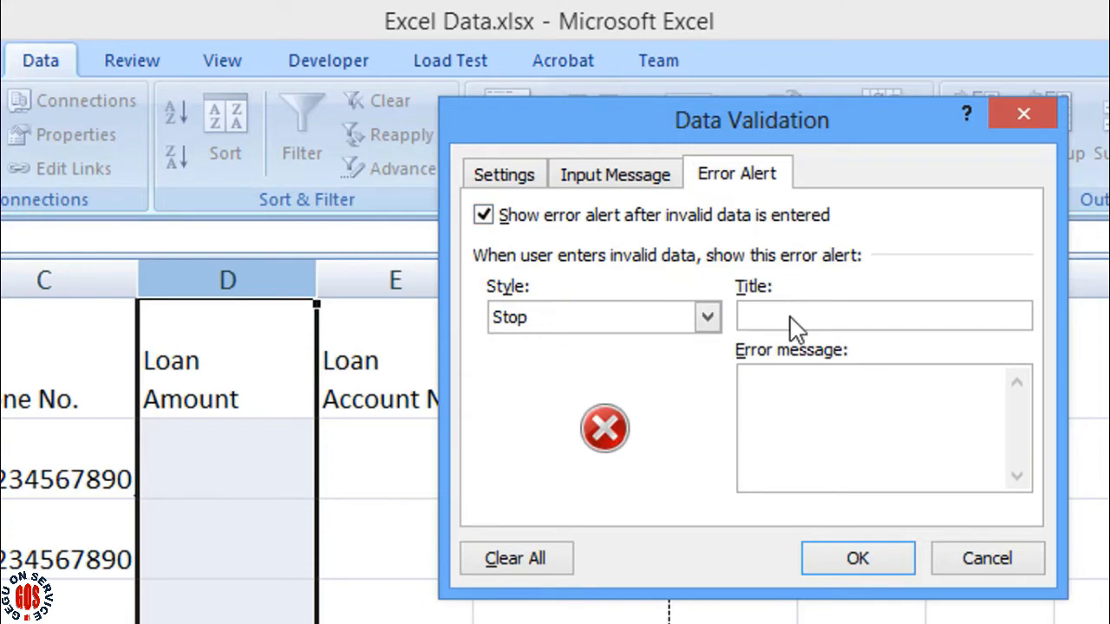
pyautogui.write('Ind')
pyautogui.press('BackSpace')
pyautogui.write('valid data!')
# - Set the alert's error message to "only number is allowed" and apply the Loan Amount validation rule
pyautogui.click(794, 395)
pyautogui.write('only ')
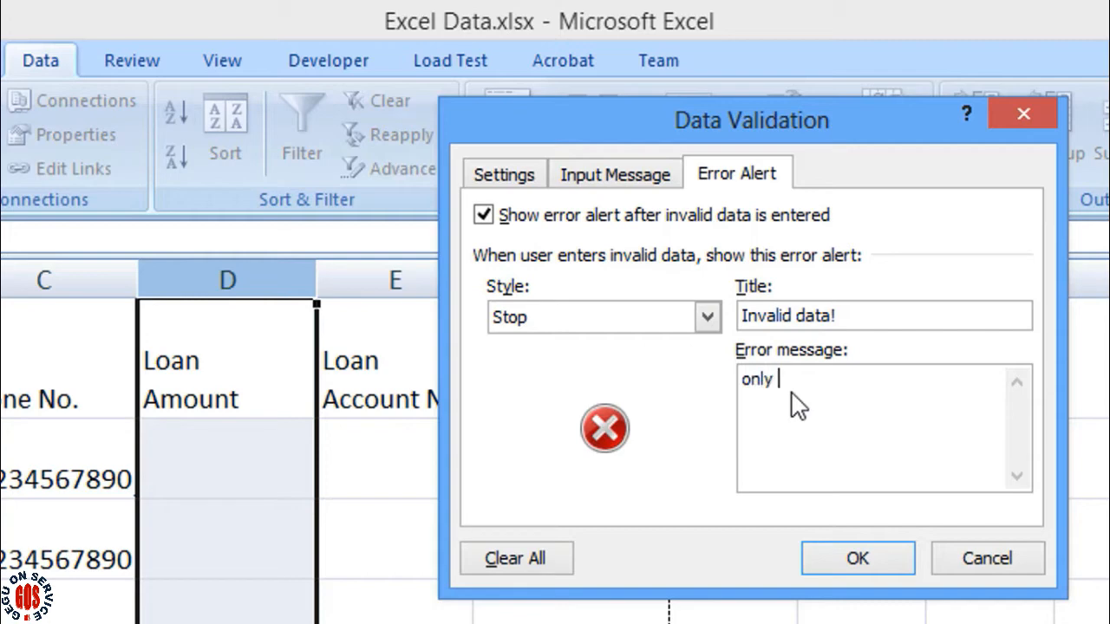
pyautogui.write('number is')
pyautogui.press('BackSpace')
pyautogui.press('BackSpace')
pyautogui.write('is allow')
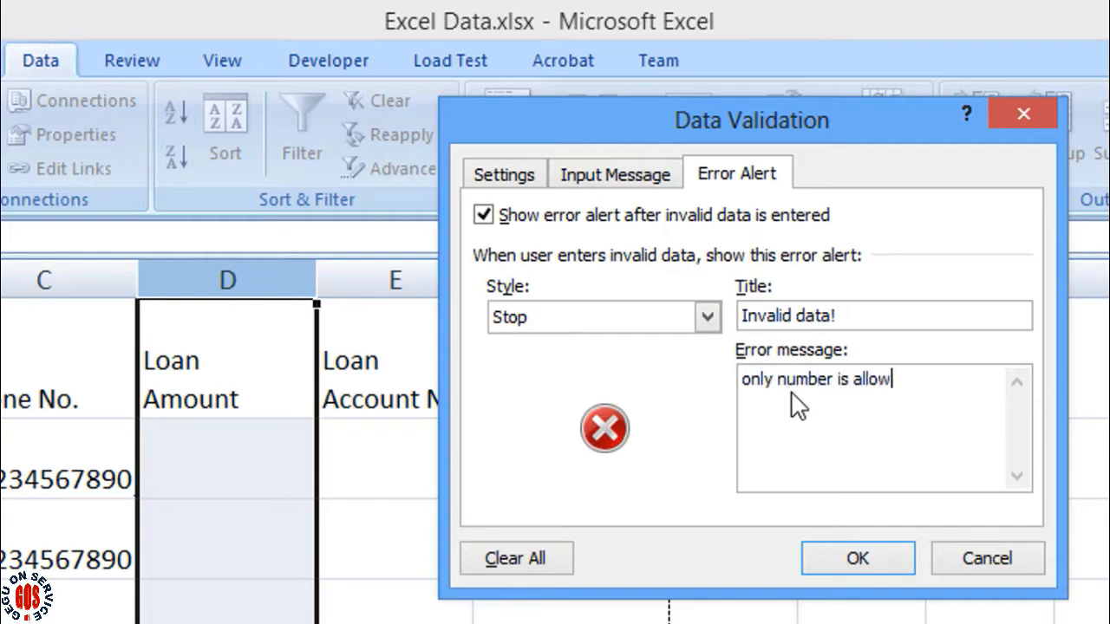
pyautogui.write('ed')
pyautogui.click(884, 562)
# - Test the Loan Amount validation by entering "fdsf" in cell D2, and cancel the entry
pyautogui.click(194, 463)
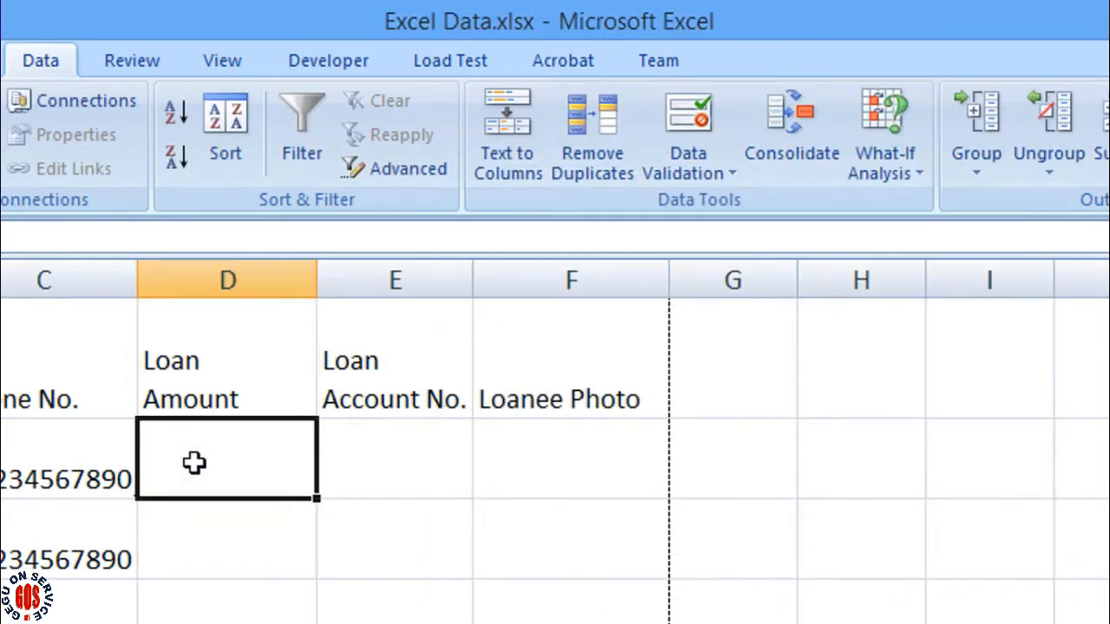
pyautogui.write('fdsf')
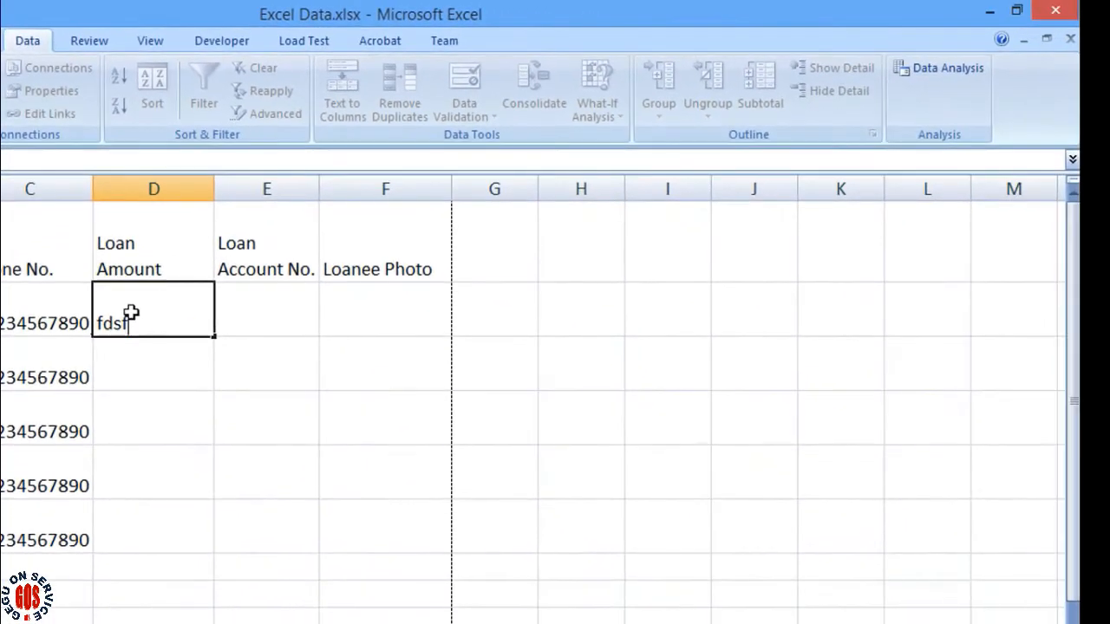
pyautogui.press('Return')
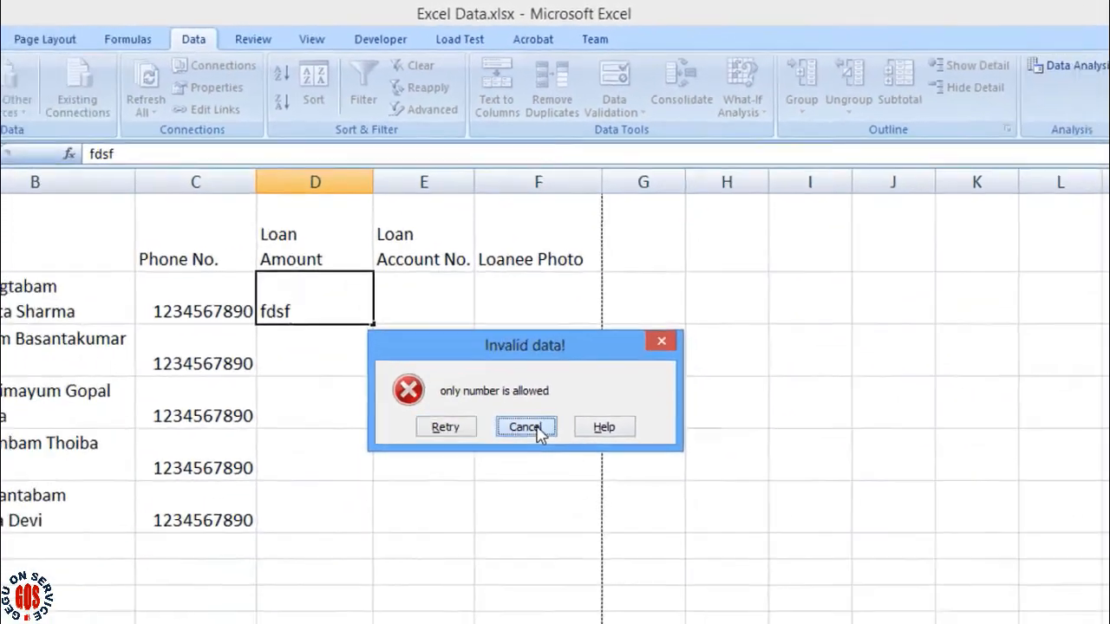
pyautogui.click(499, 562)
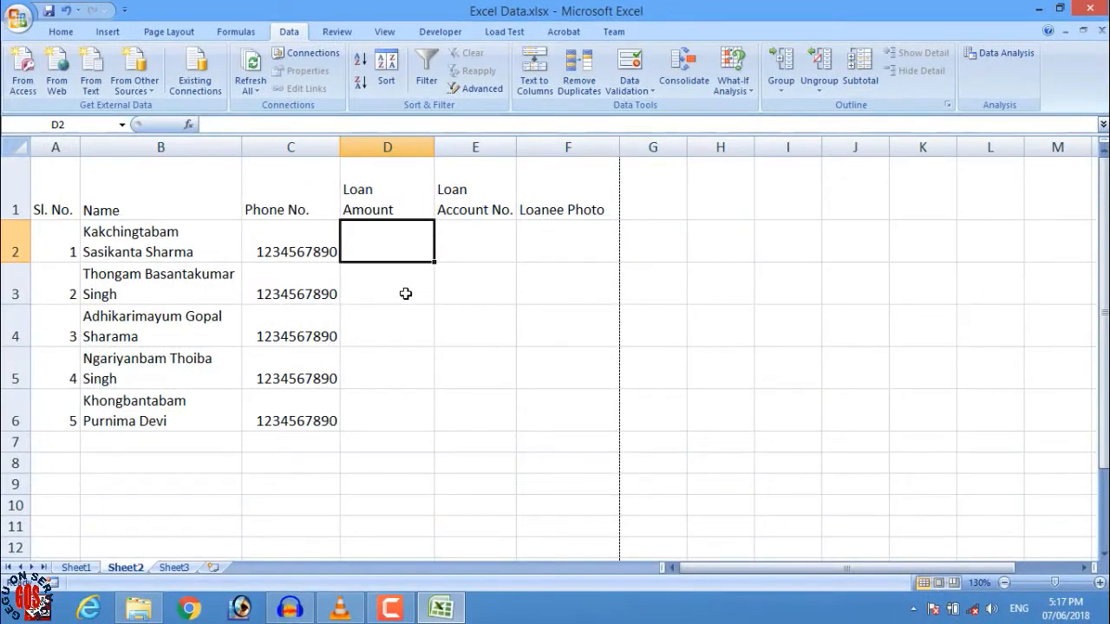
# - Enter the loan amounts 34322, 3432, 45454, 44545 and 657657.54 in cells D2 to D6
pyautogui.write('34322')
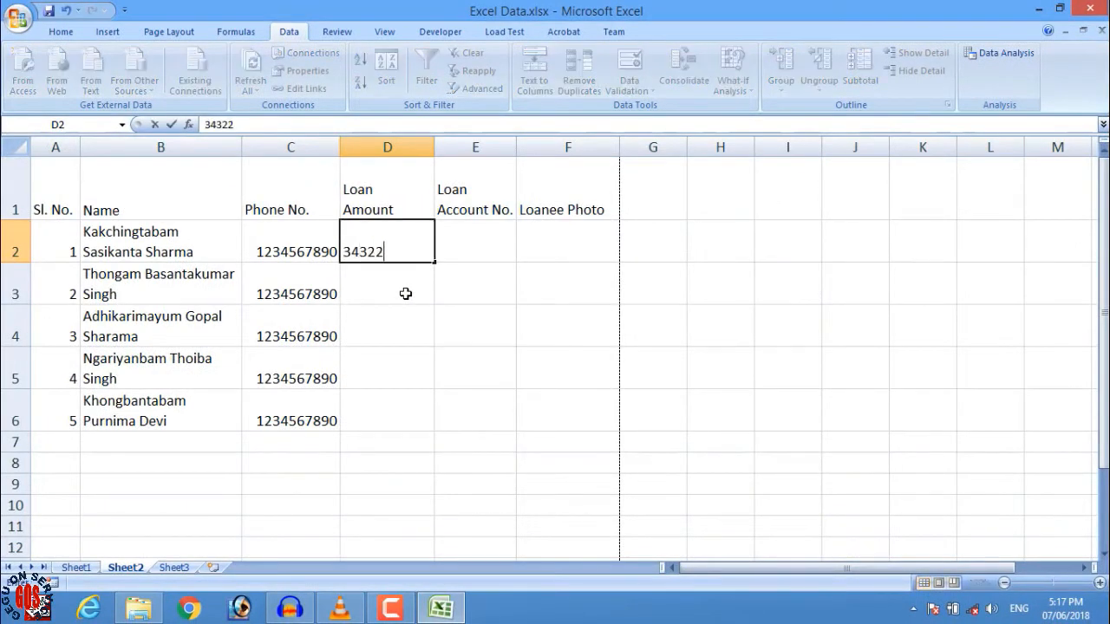
pyautogui.press('Return')
pyautogui.write('3432')
pyautogui.press('Return')
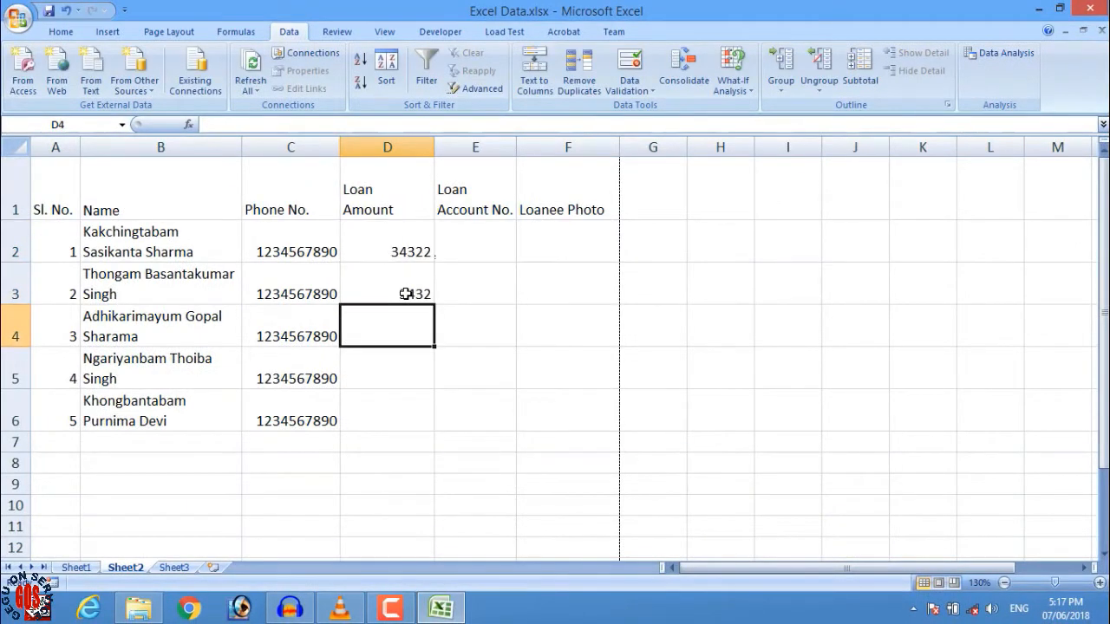
pyautogui.write('45454')
pyautogui.press('Return')
pyautogui.write('44545')
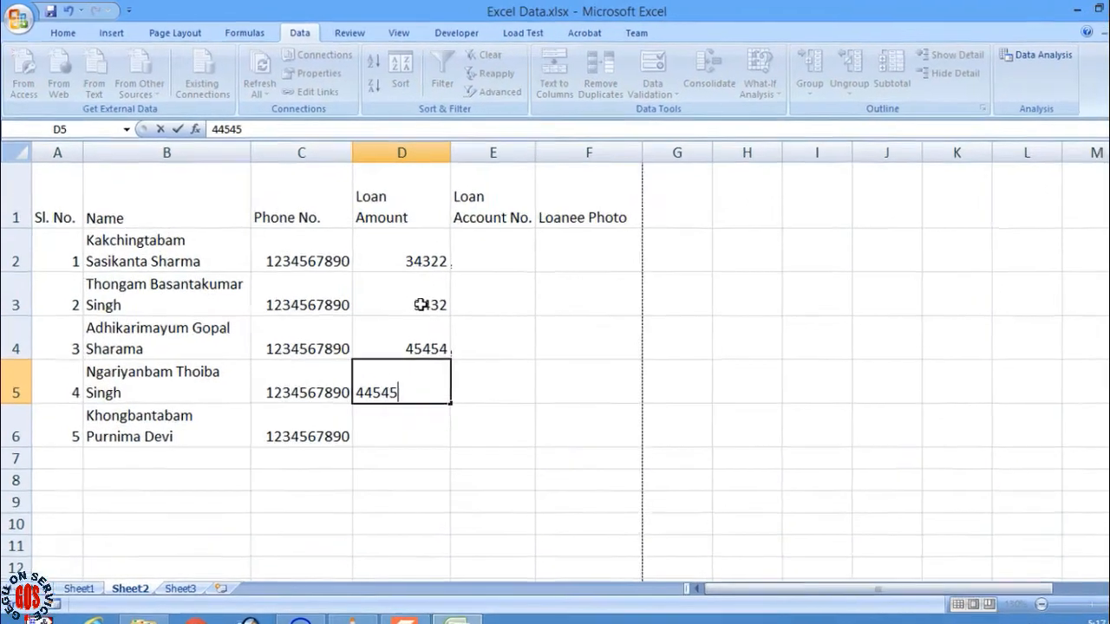
pyautogui.press('Return')
pyautogui.write('657657')
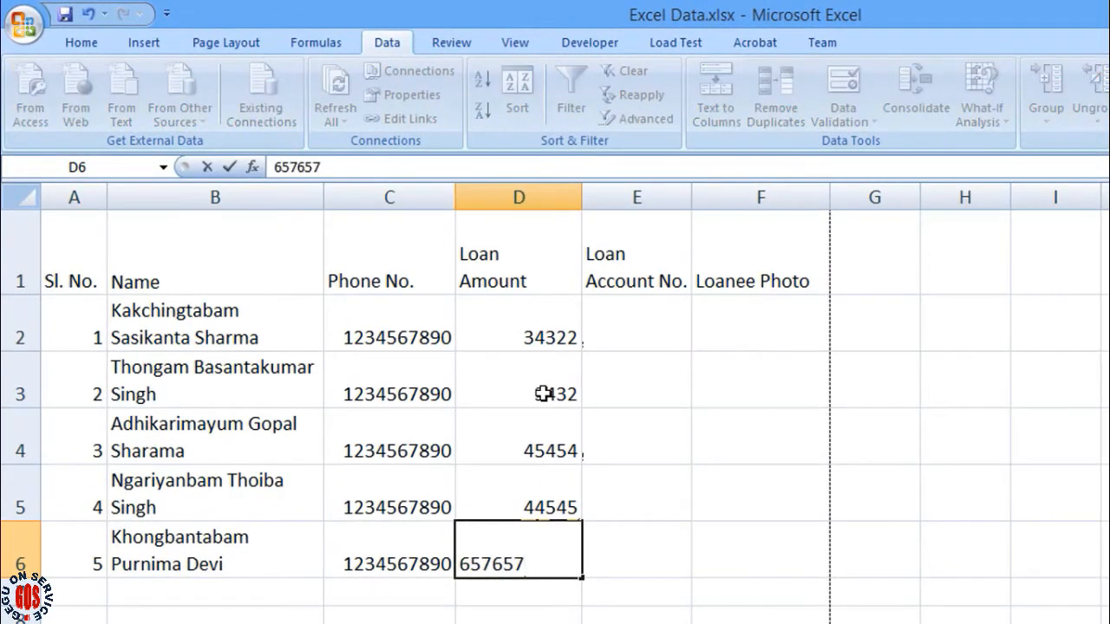
pyautogui.write('.54')
pyautogui.press('Return')
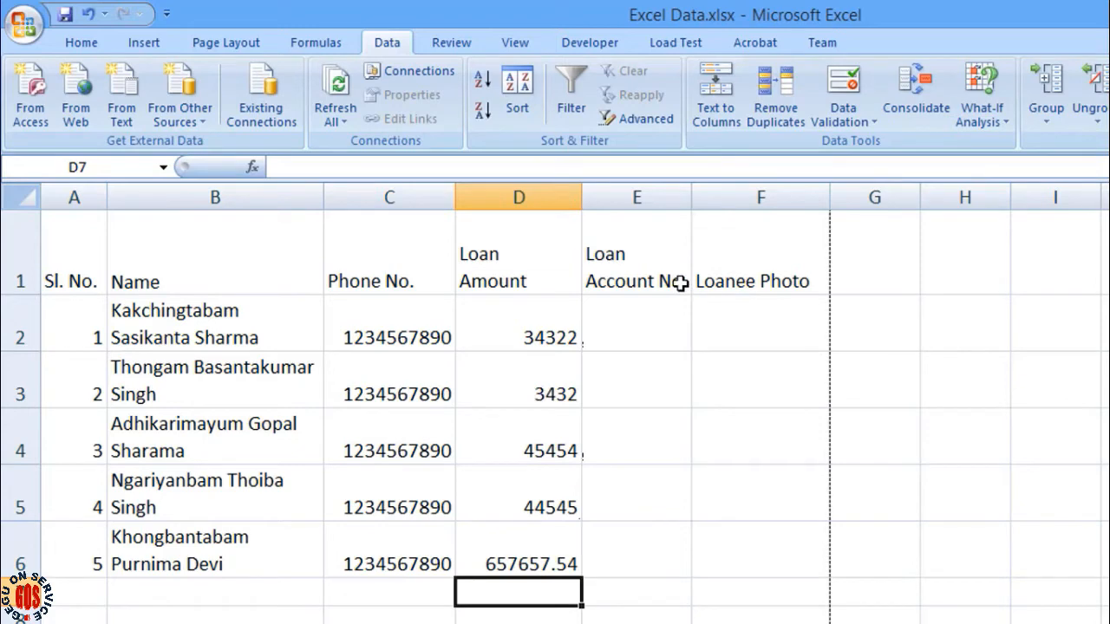
# - Try to enter a loan account number with leading zeros in cell E2 as a plain number
pyautogui.click(640, 330)
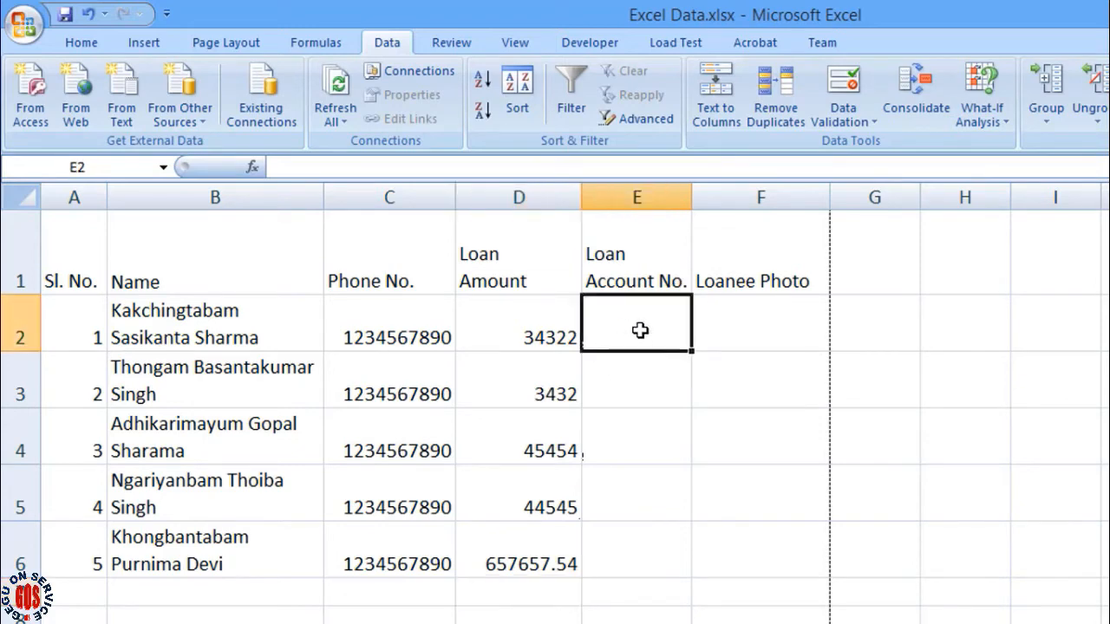
pyautogui.write('00897')
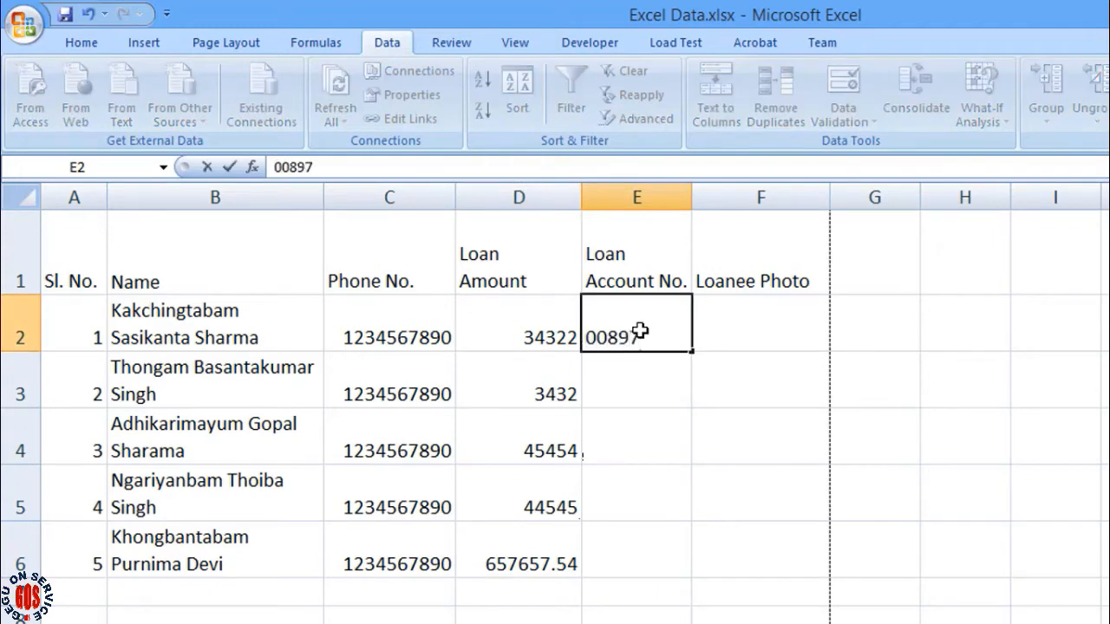
pyautogui.press('Return')
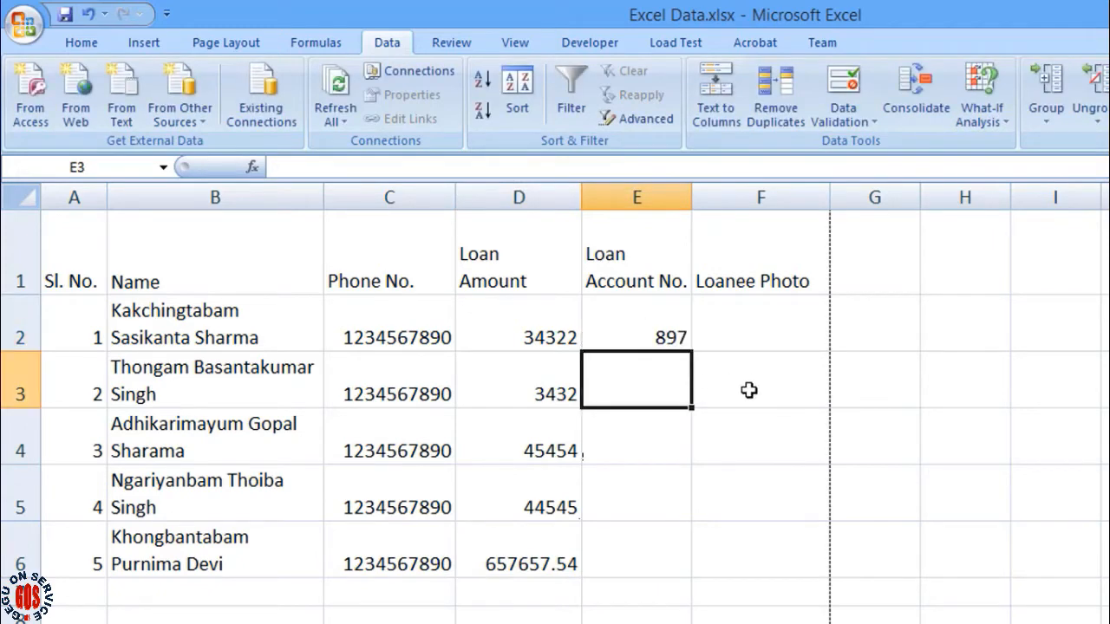
# - Enter loan account numbers with leading zeros in cells E2 and E3 as text, prefixing each with an apostrophe
pyautogui.click(650, 323)
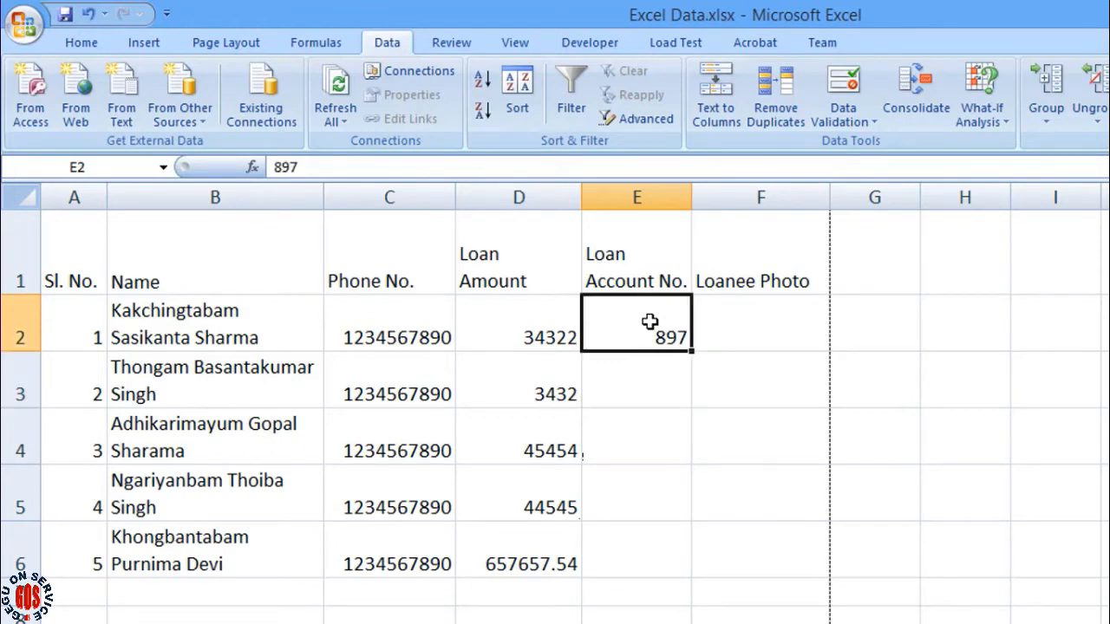
pyautogui.write("'")
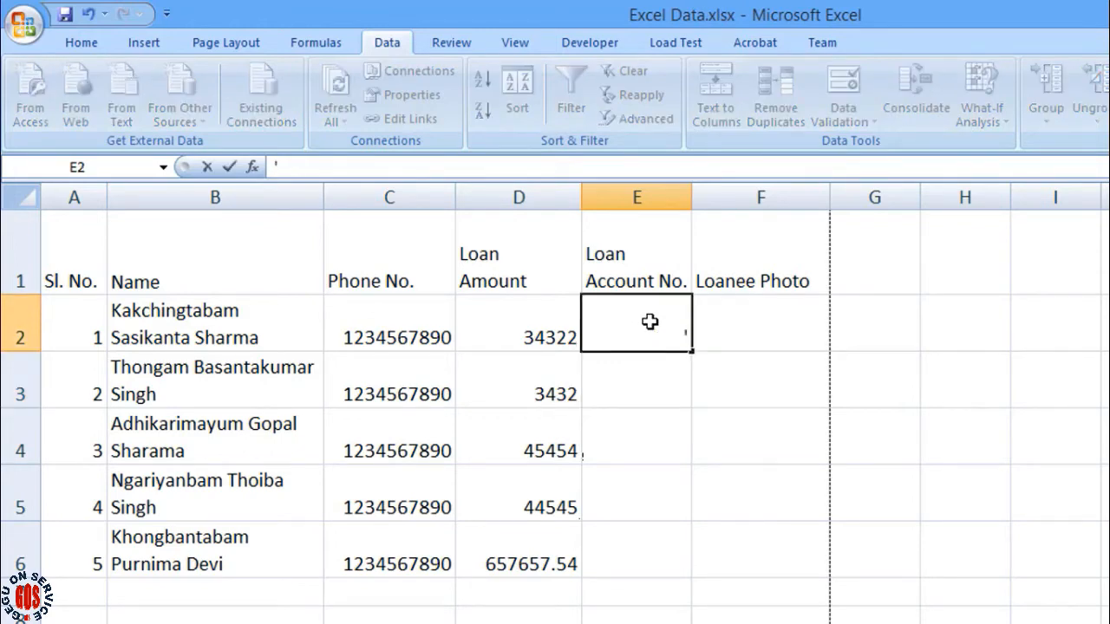
pyautogui.write('00878')
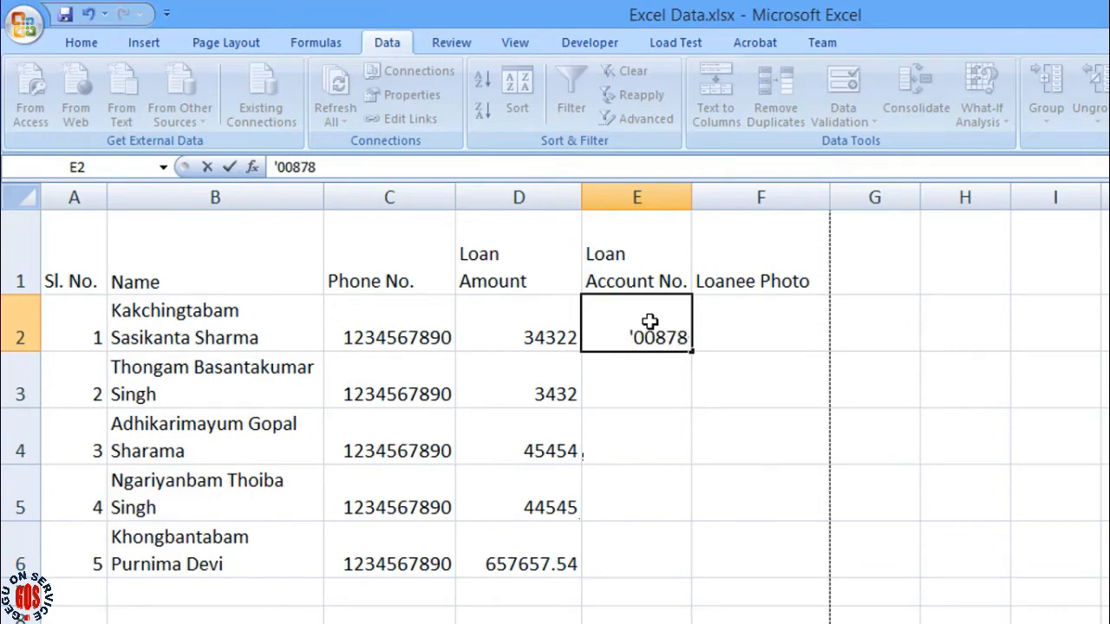
pyautogui.press('Return')
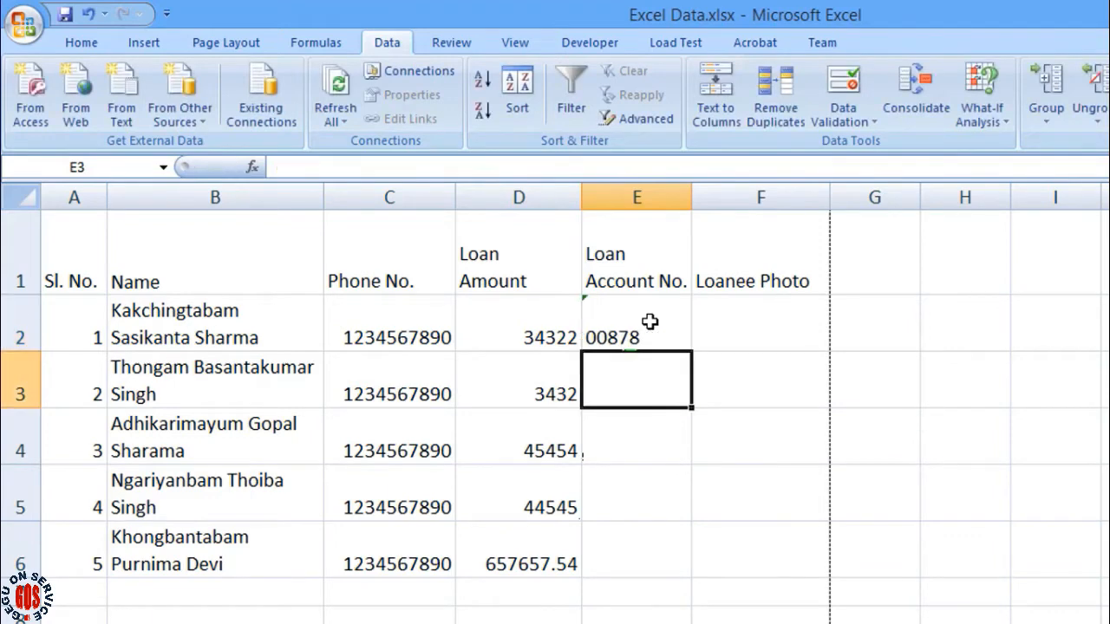
pyautogui.write("'00")
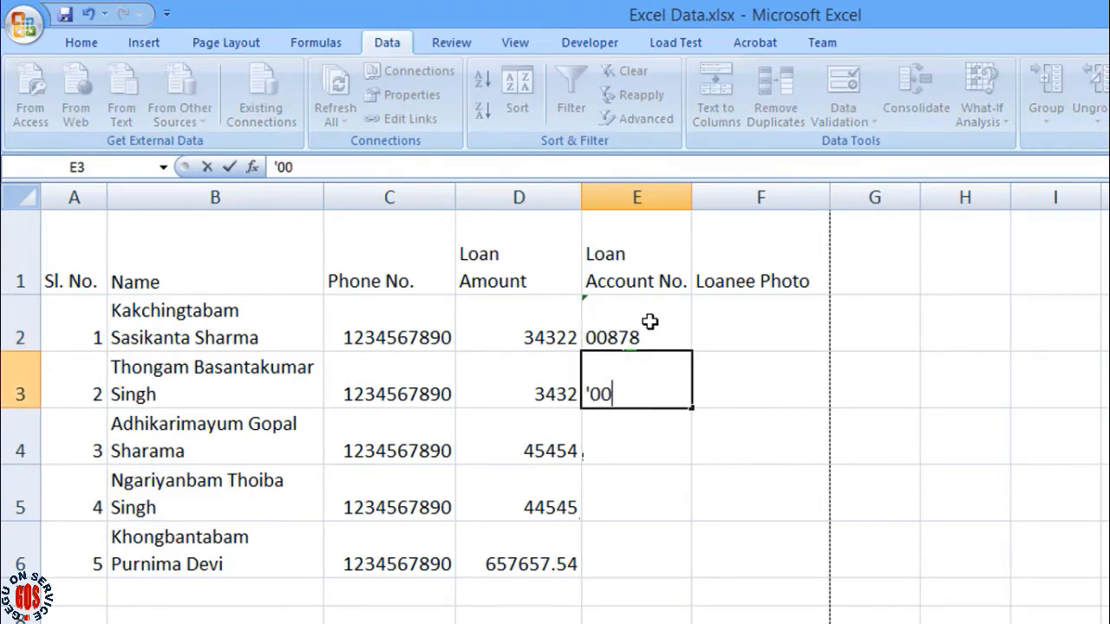
pyautogui.write('343')
pyautogui.press('Return')
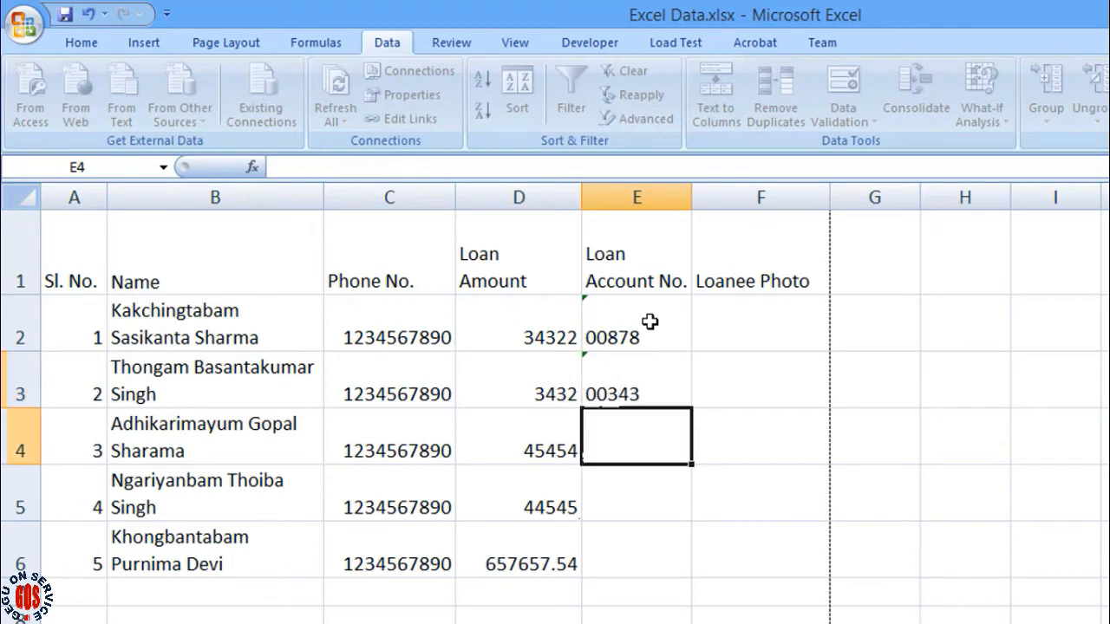
# - Enter loan account numbers with leading zeros in cells E4 to E6 as text, prefixing each with an apostrophe
pyautogui.write("'")
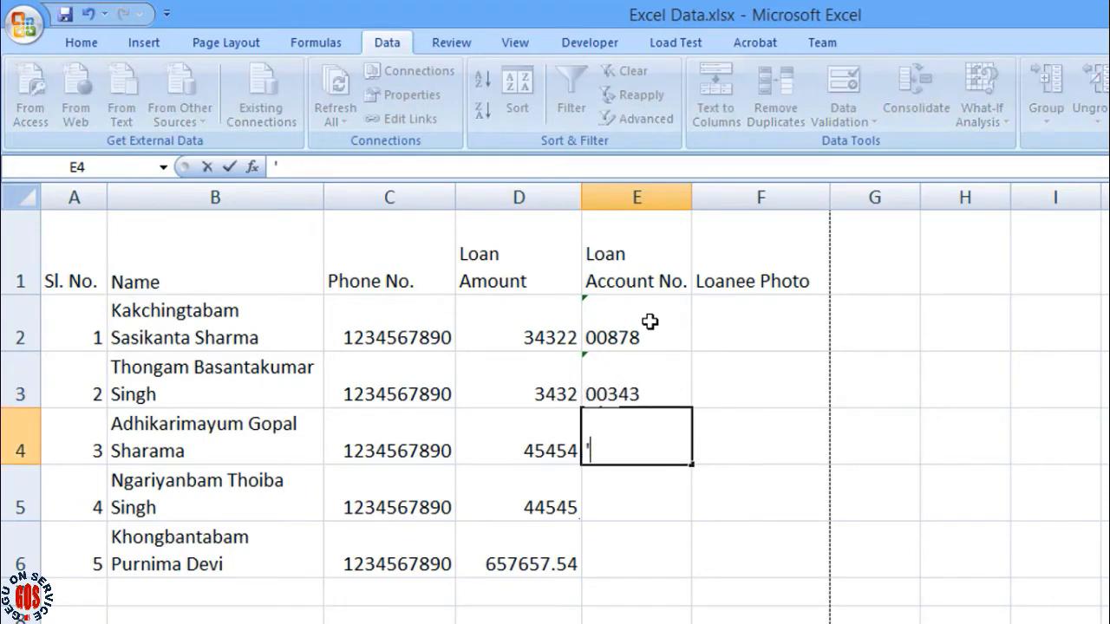
pyautogui.write('003454')
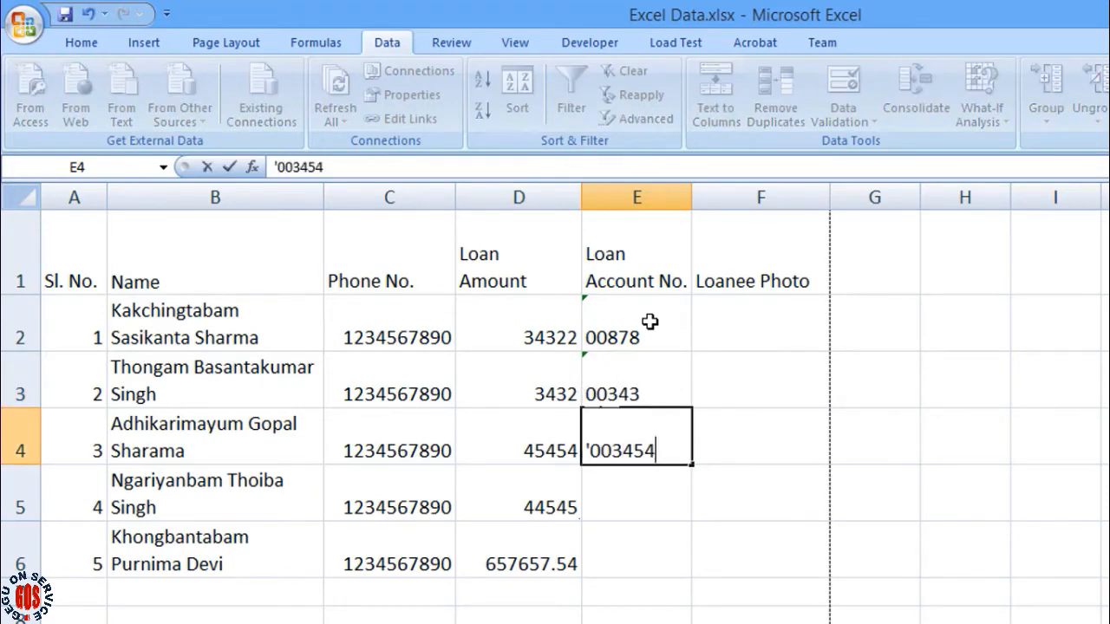
pyautogui.press('Return')
pyautogui.write("'")
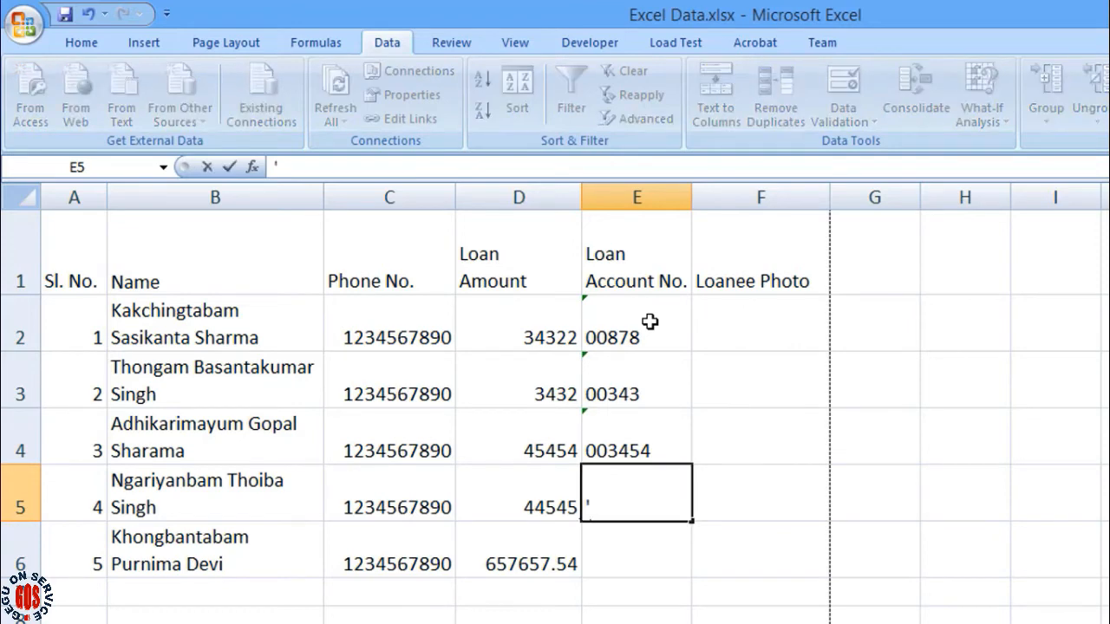
pyautogui.write('9')
pyautogui.press('BackSpace')
pyautogui.write('00456')
pyautogui.press('Return')
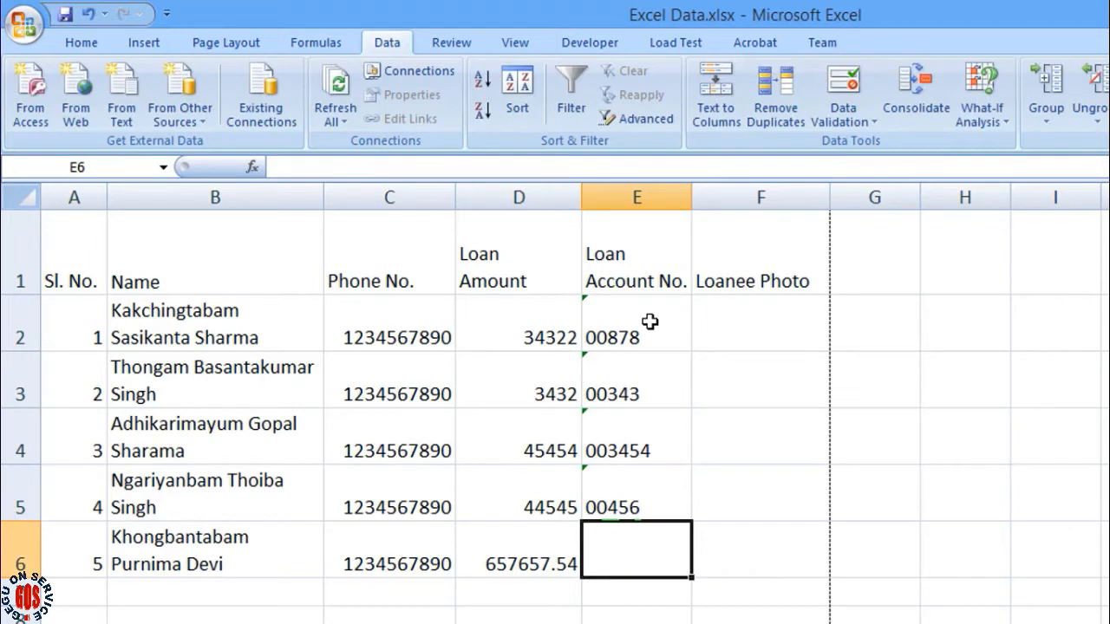
pyautogui.write("'00")
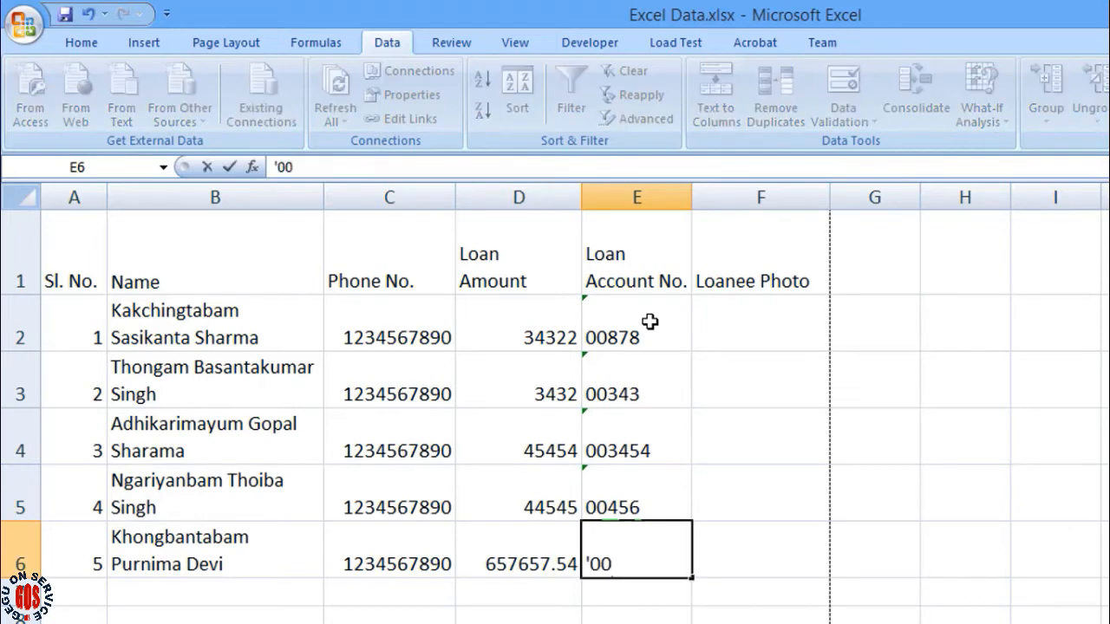
pyautogui.write('343')
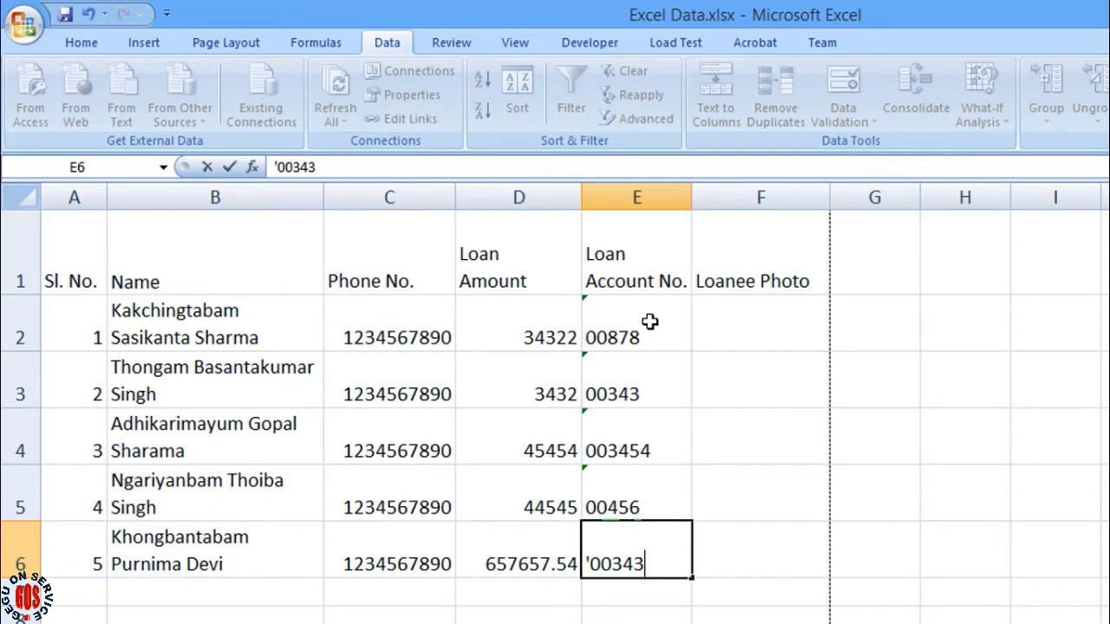
pyautogui.press('Return')
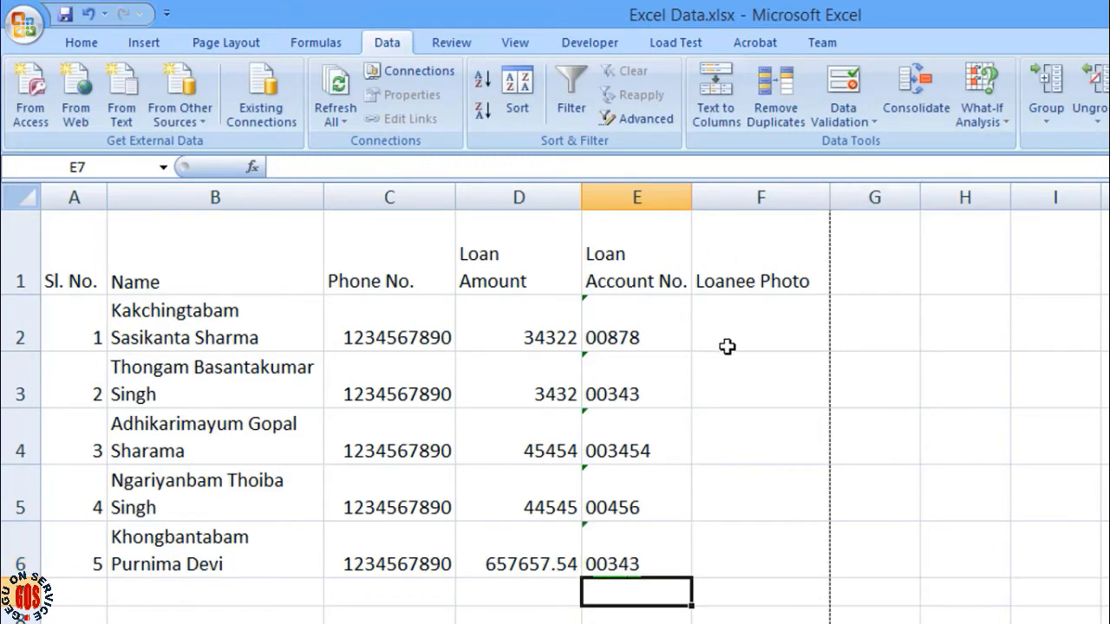
# - Insert the five pictures from Basic structure of a c programme.jpg to Thumbnail (5).jpg at cell F2 from the Desktop's Tutorial folder
pyautogui.click(745, 322)
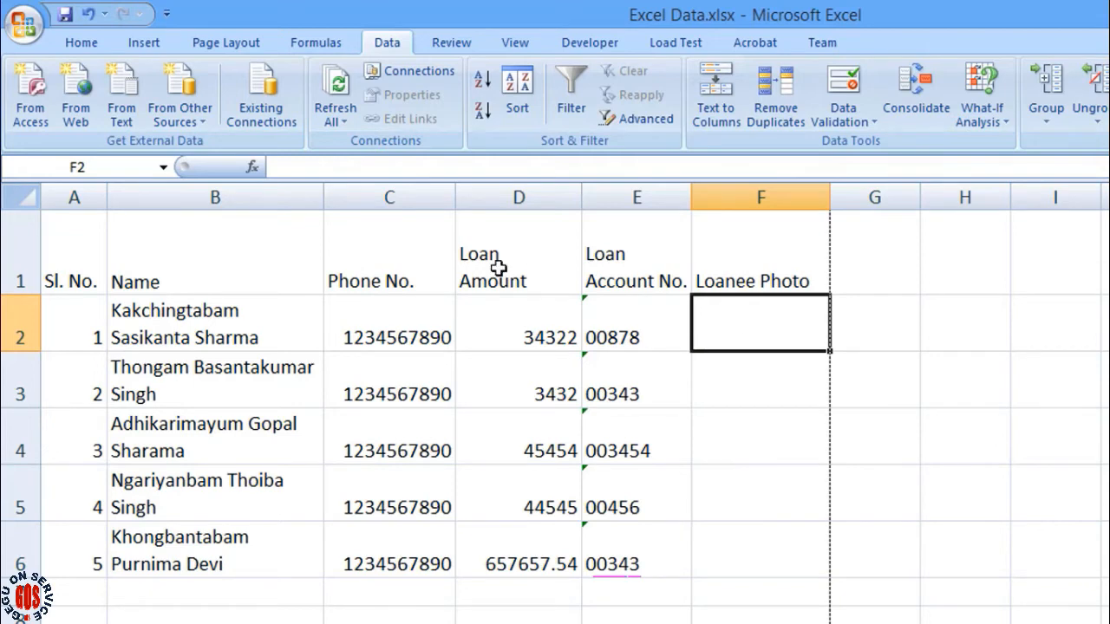
pyautogui.click(146, 45)
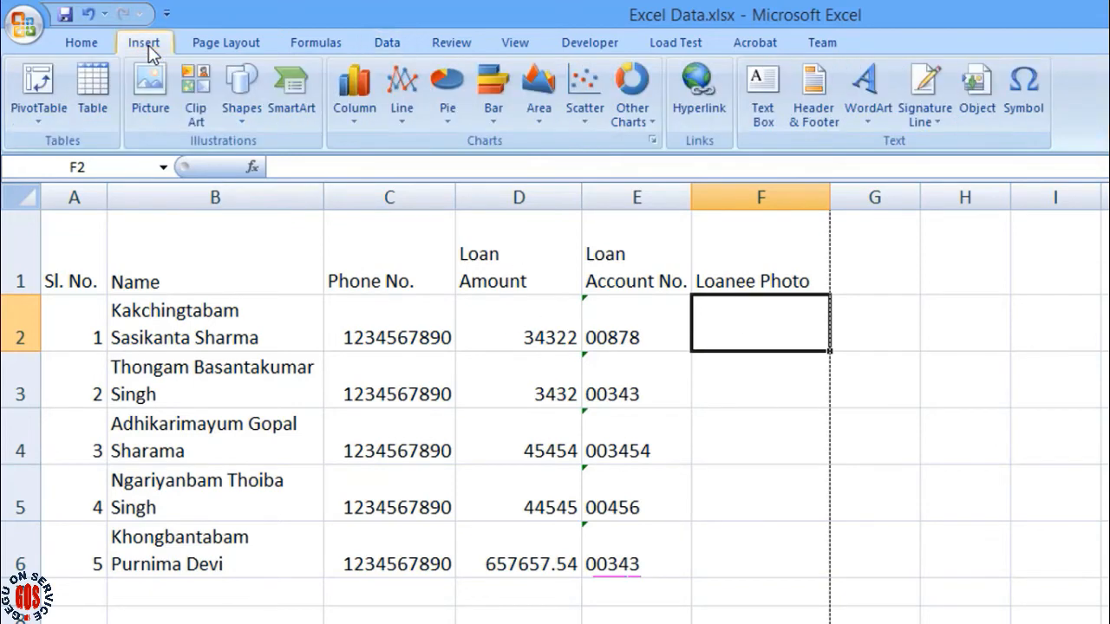
pyautogui.click(153, 101)
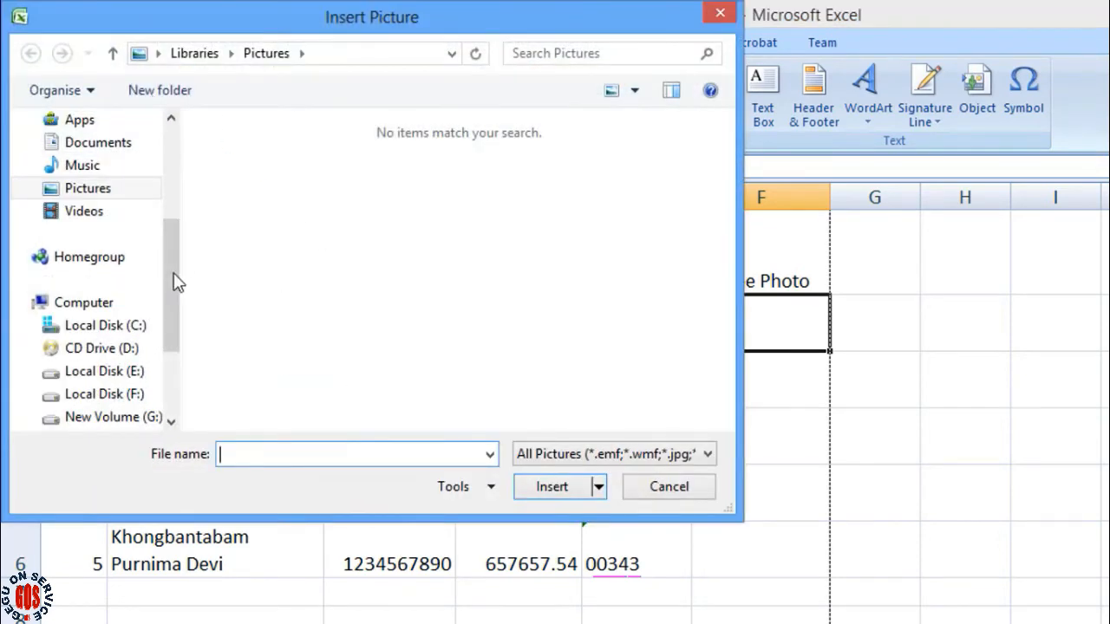
pyautogui.moveTo(166, 233); pyautogui.dragTo(158, 128)
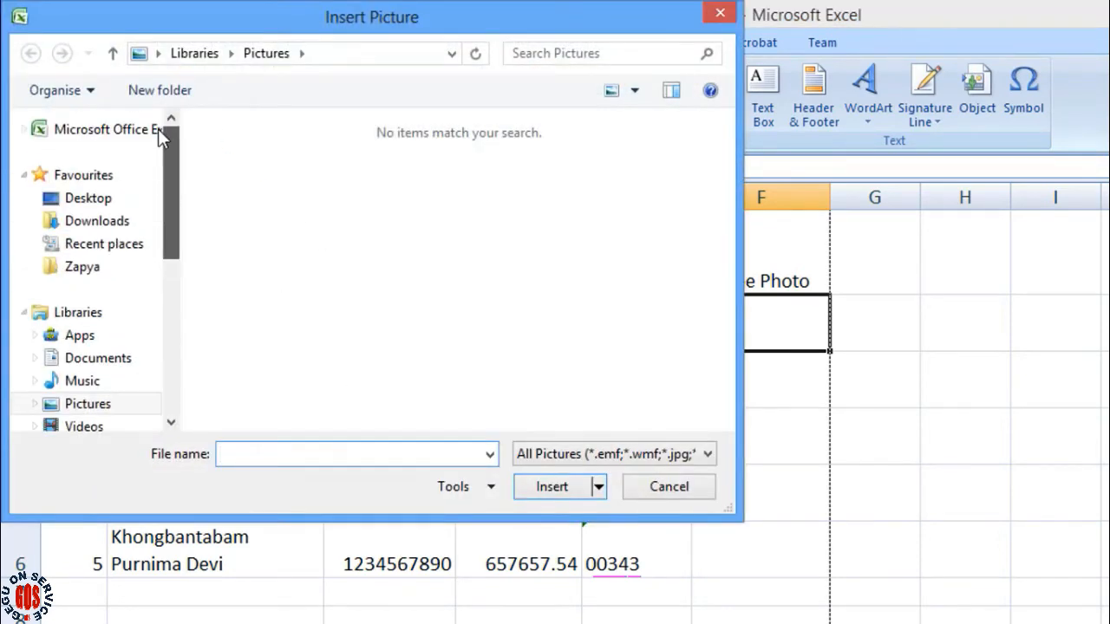
pyautogui.click(89, 202)
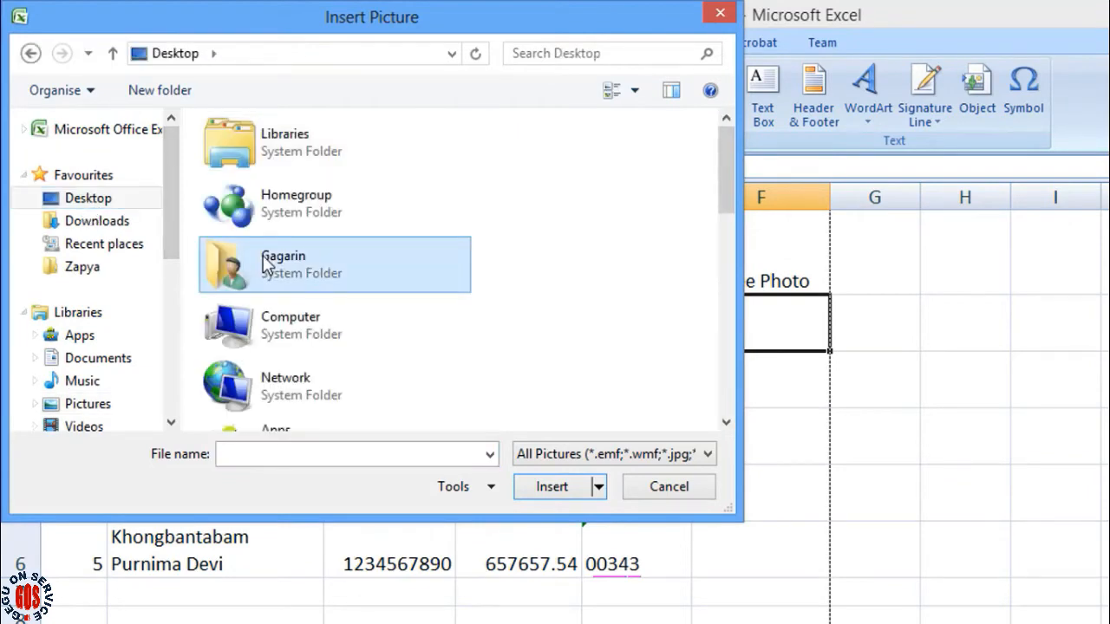
pyautogui.press('End')
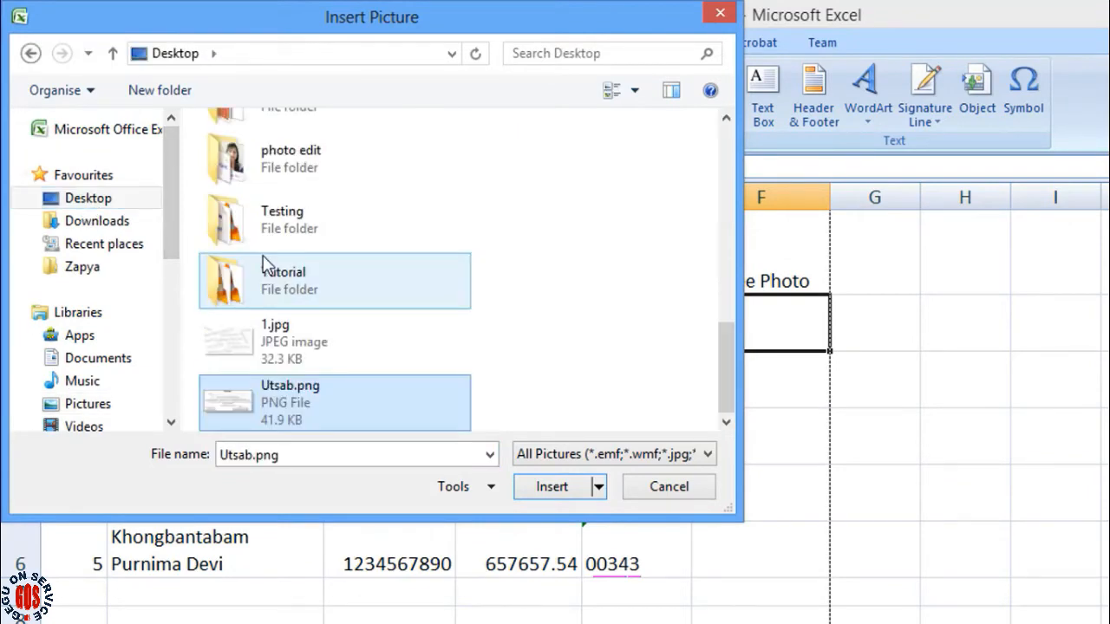
pyautogui.doubleClick(292, 300)
pyautogui.click(264, 167)
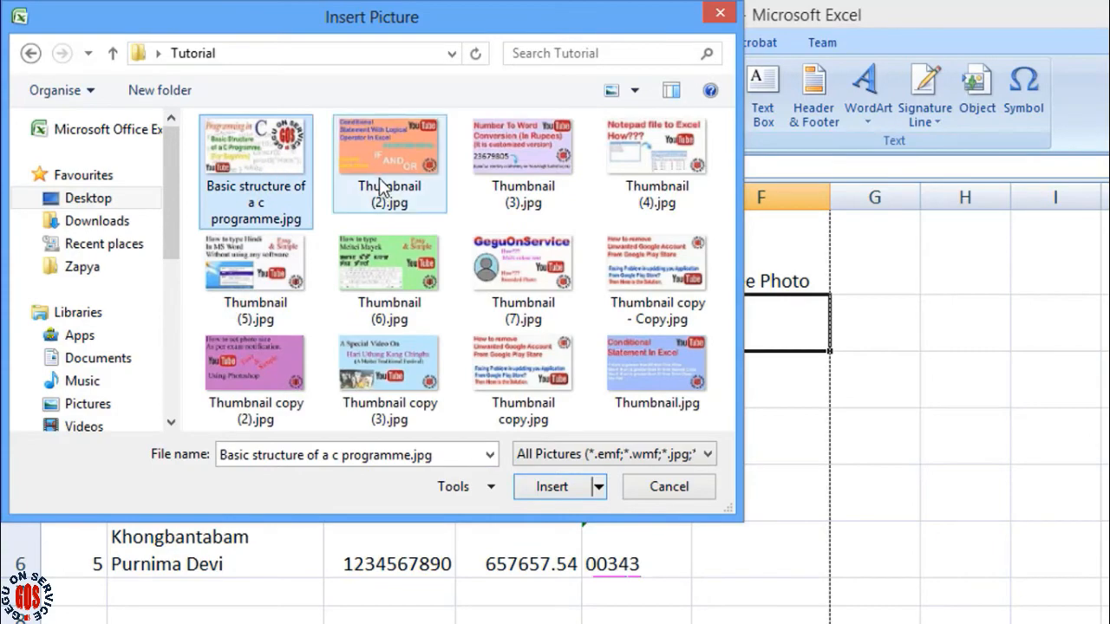
pyautogui.keyDown('shift'); pyautogui.click(264, 286); pyautogui.keyUp('shift')
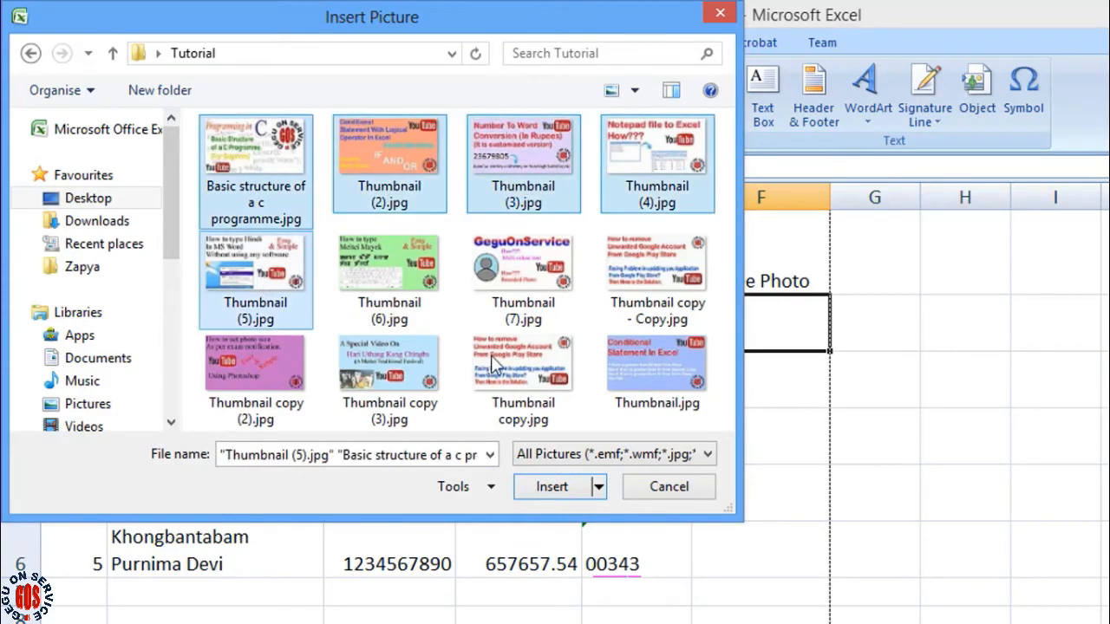
pyautogui.click(550, 494)
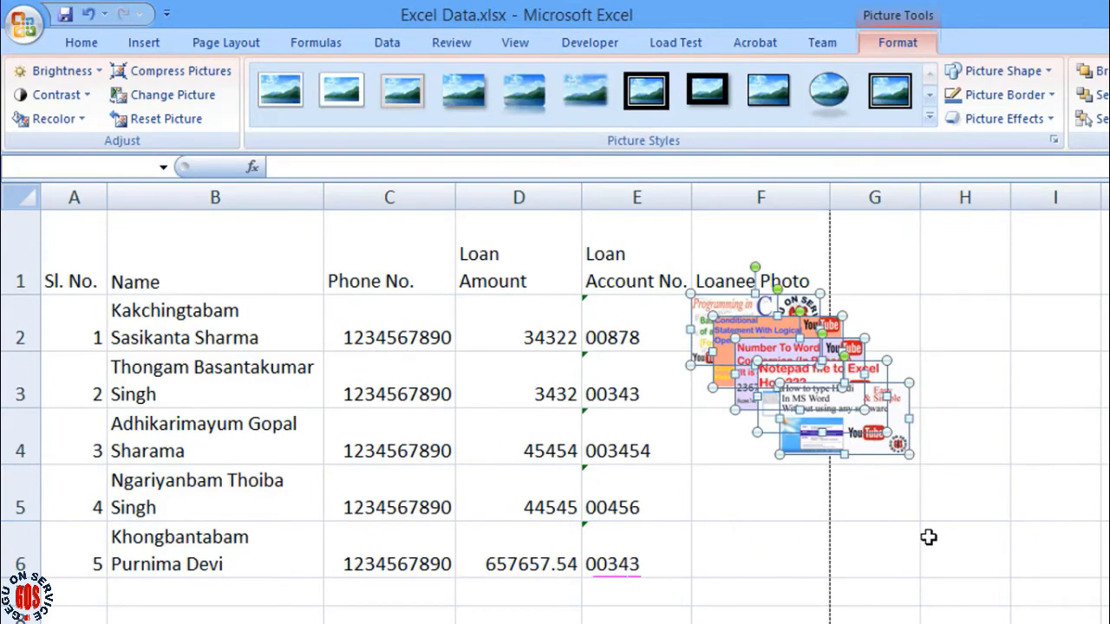
# - Move the "How to type Hindi" picture down to the fifth loanee's cell in the Loanee Photo column
pyautogui.click(924, 535)
pyautogui.click(846, 426)
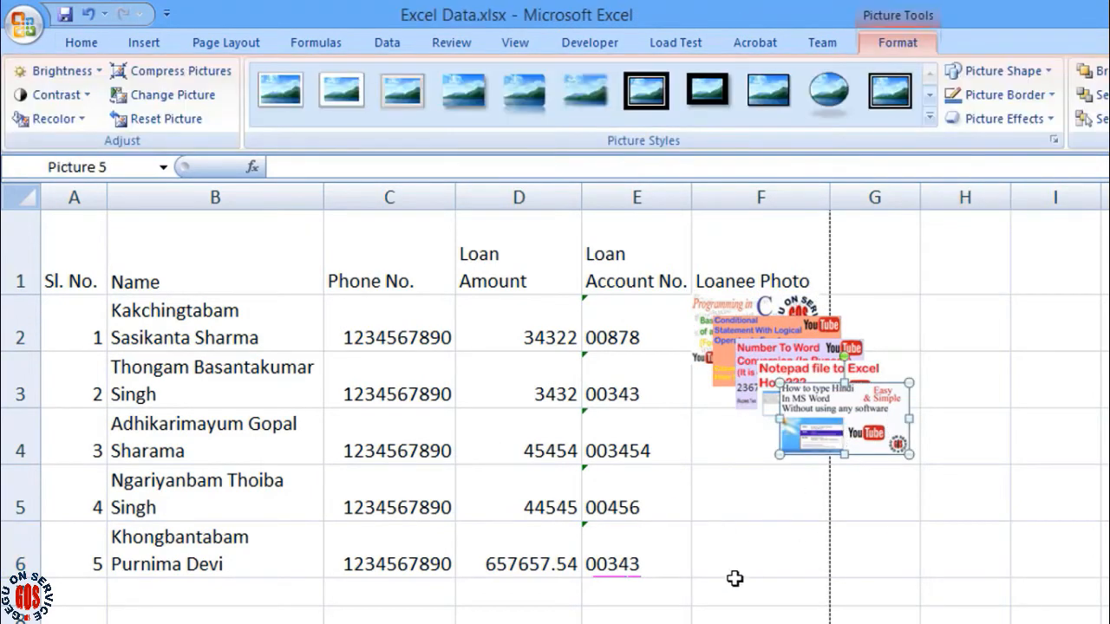
pyautogui.moveTo(858, 427); pyautogui.dragTo(773, 550)
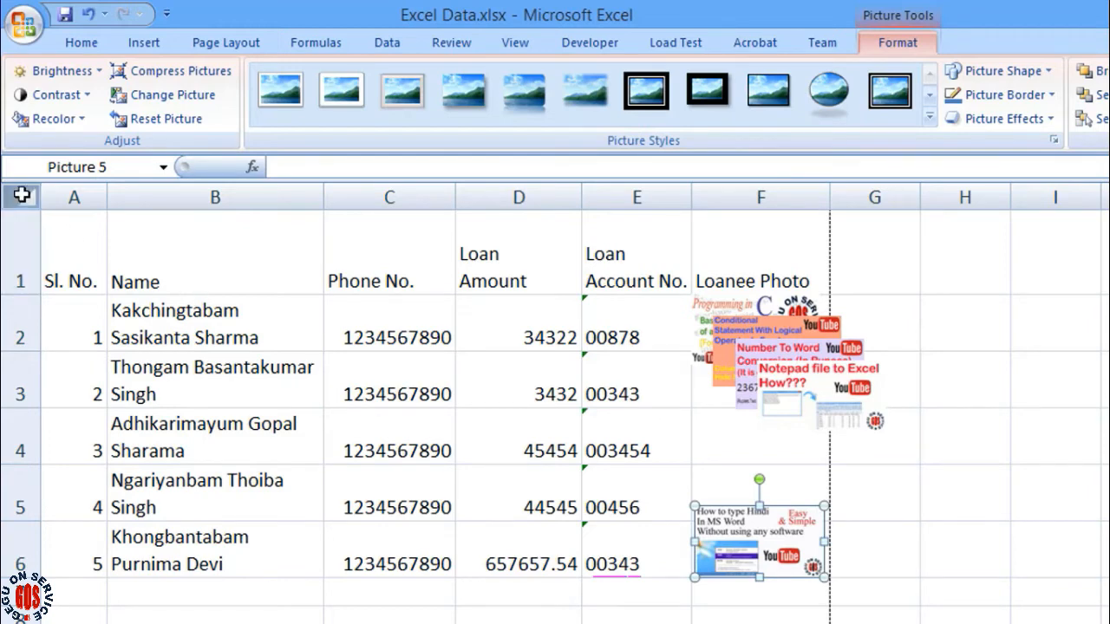
# - Select the whole sheet and increase the height of all rows to make room for the loanee photos
pyautogui.click(82, 324)
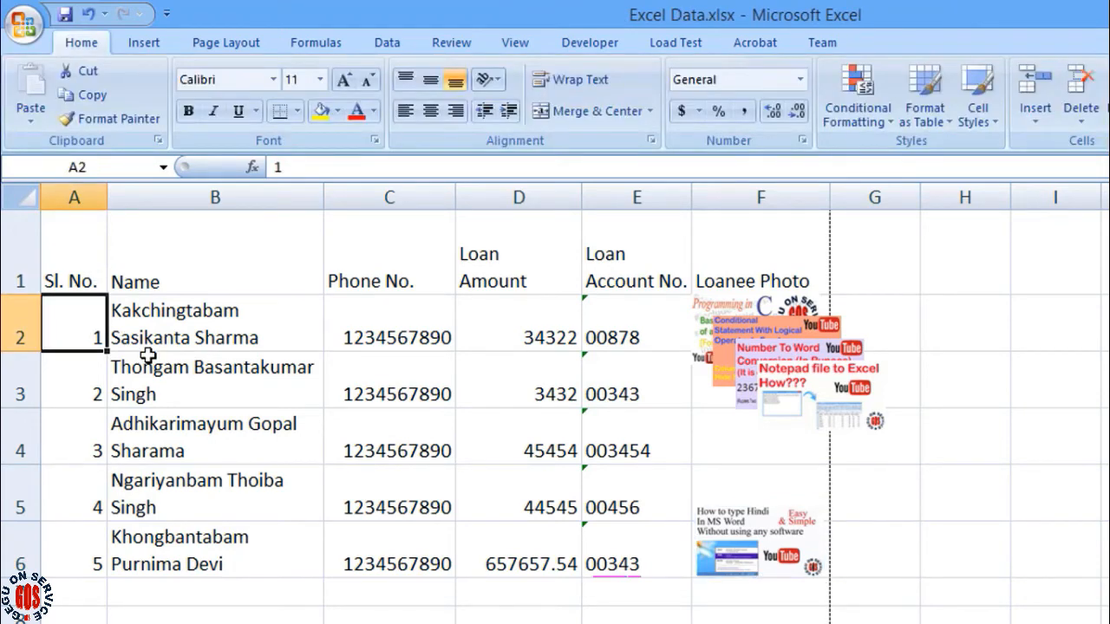
pyautogui.hotkey('ctrl', 'a')
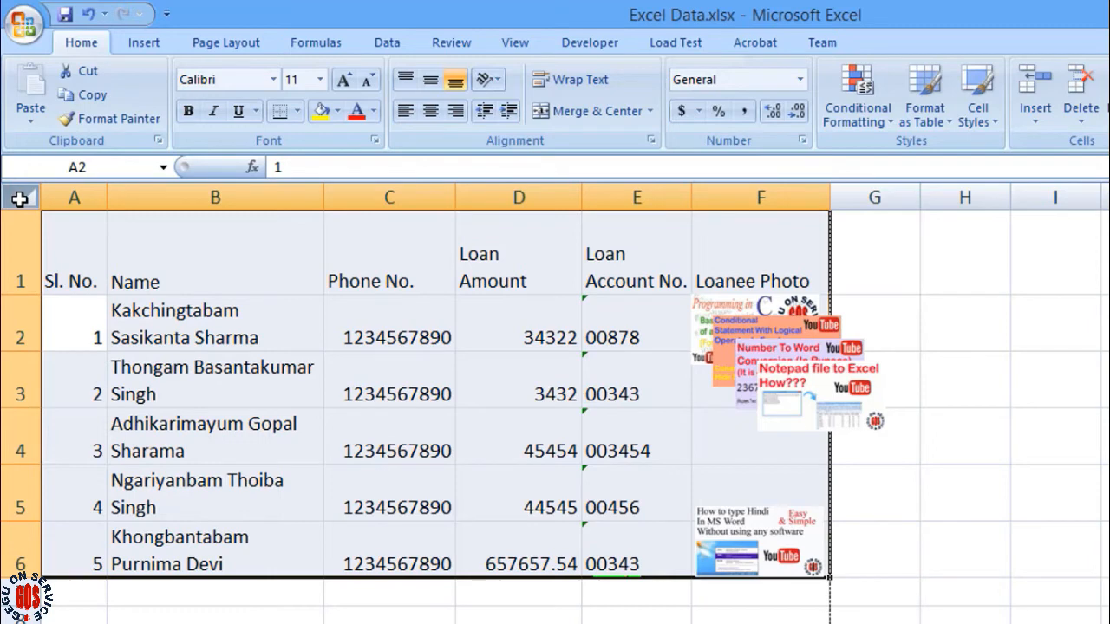
pyautogui.click(19, 199)
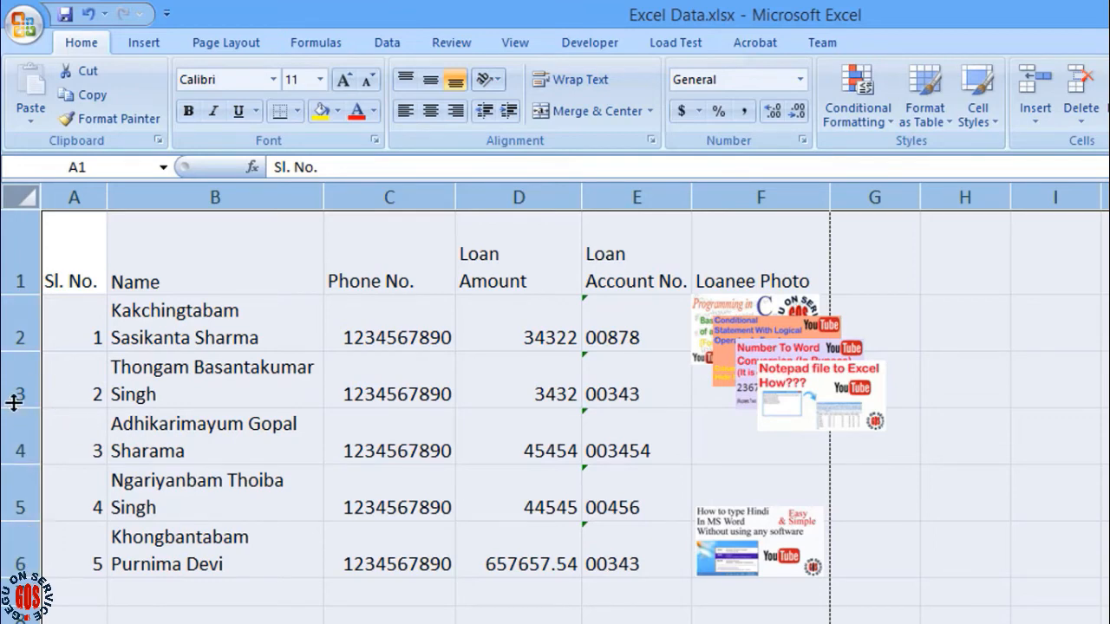
pyautogui.moveTo(13, 402); pyautogui.dragTo(19, 441)
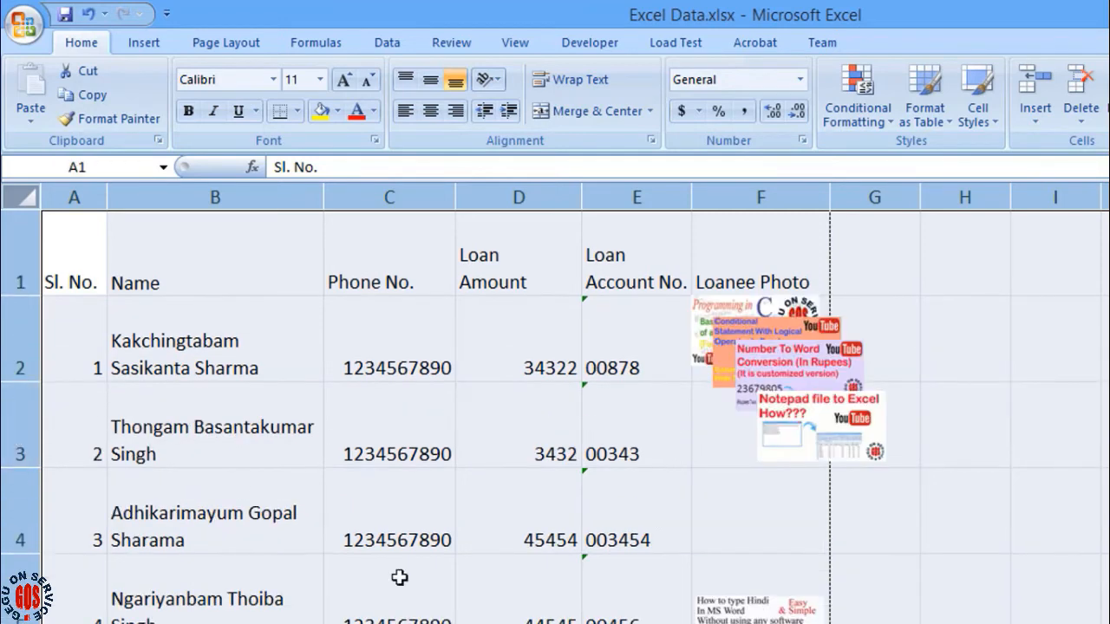
# - Arrange the five pictures one per cell in F2 to F6: Programming in C, Number To Word, Notepad, Hindi and Conditional Statement
pyautogui.click(929, 622)
pyautogui.moveTo(807, 424); pyautogui.dragTo(746, 514)
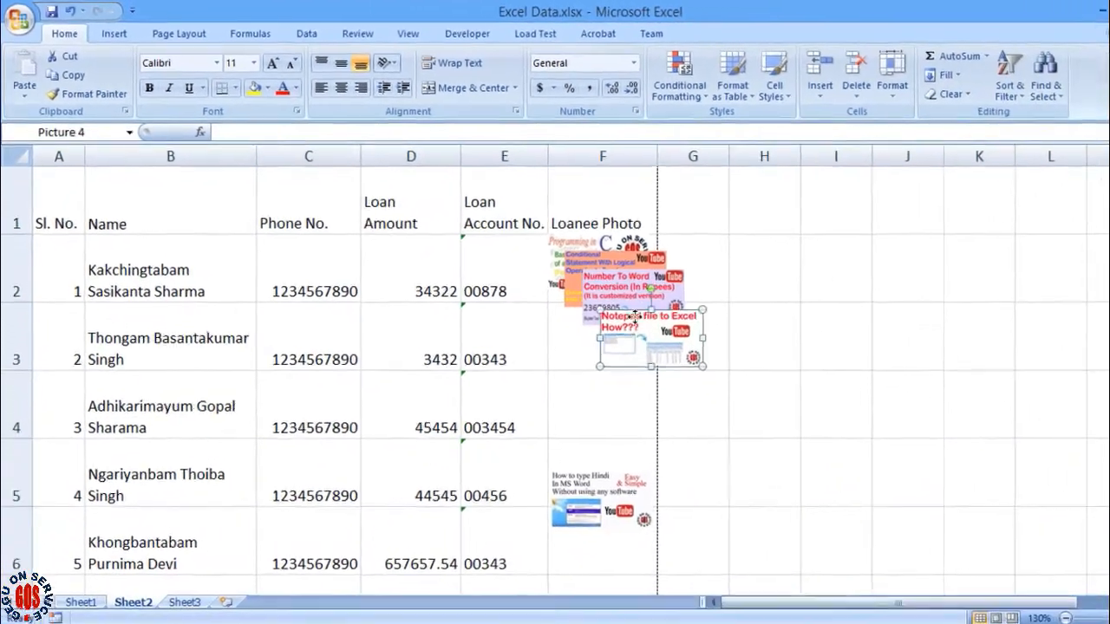
pyautogui.moveTo(631, 513); pyautogui.dragTo(631, 484)
pyautogui.moveTo(654, 305); pyautogui.dragTo(630, 336)
pyautogui.moveTo(677, 281); pyautogui.dragTo(656, 547)
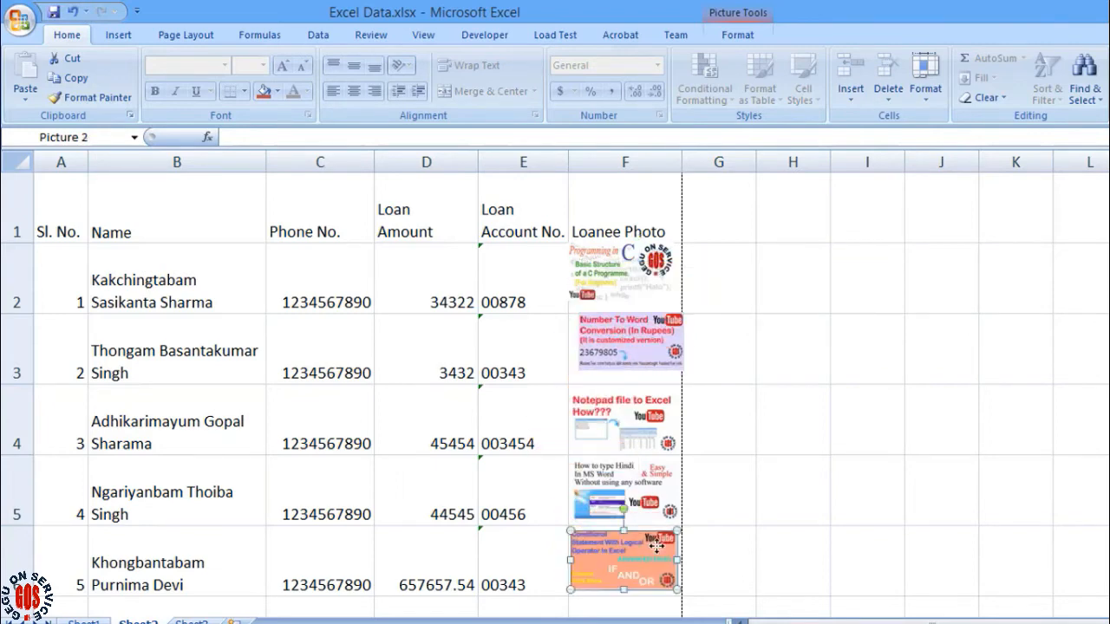
pyautogui.moveTo(640, 349); pyautogui.dragTo(636, 352)
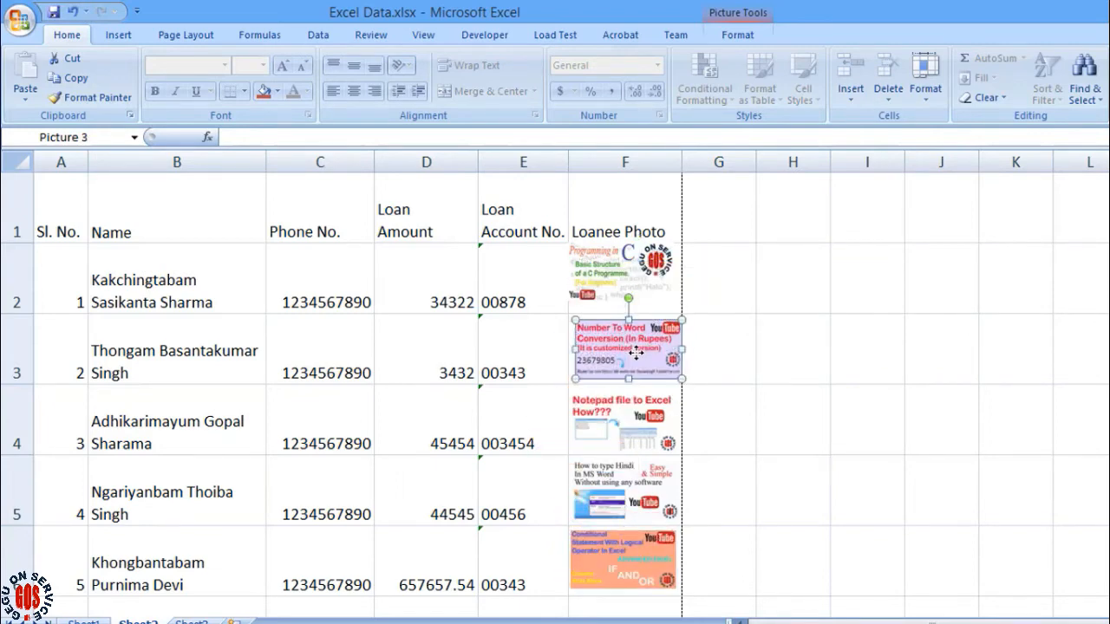
pyautogui.moveTo(646, 281); pyautogui.dragTo(649, 289)
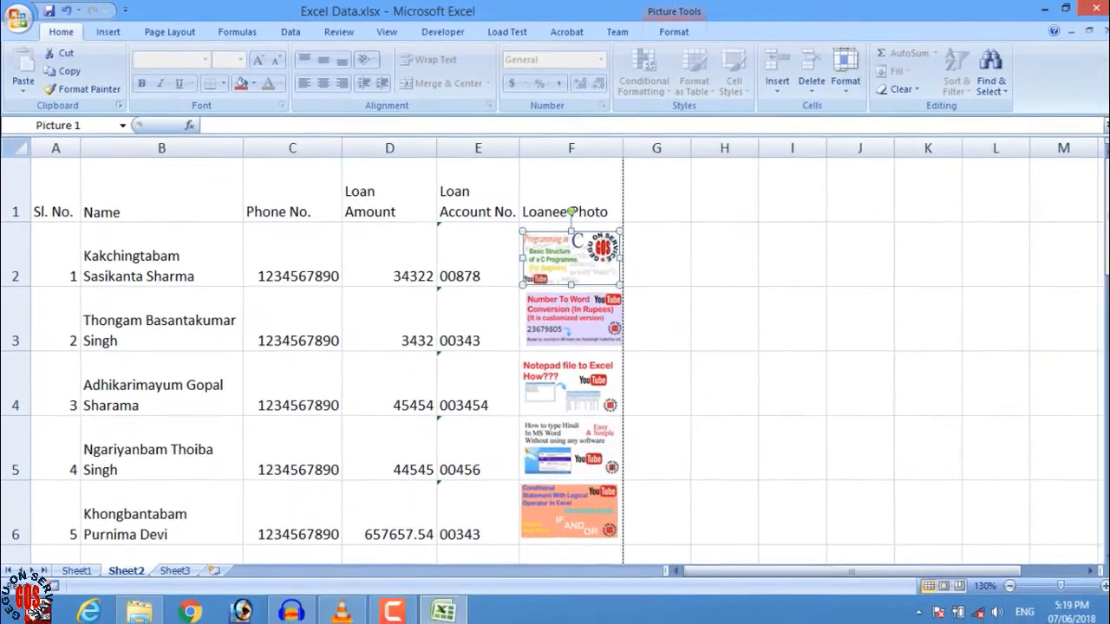
pyautogui.moveTo(1106, 256)
pyautogui.mouseDown()
pyautogui.moveTo(1108, 275)
pyautogui.moveTo(1107, 253)
pyautogui.mouseUp()
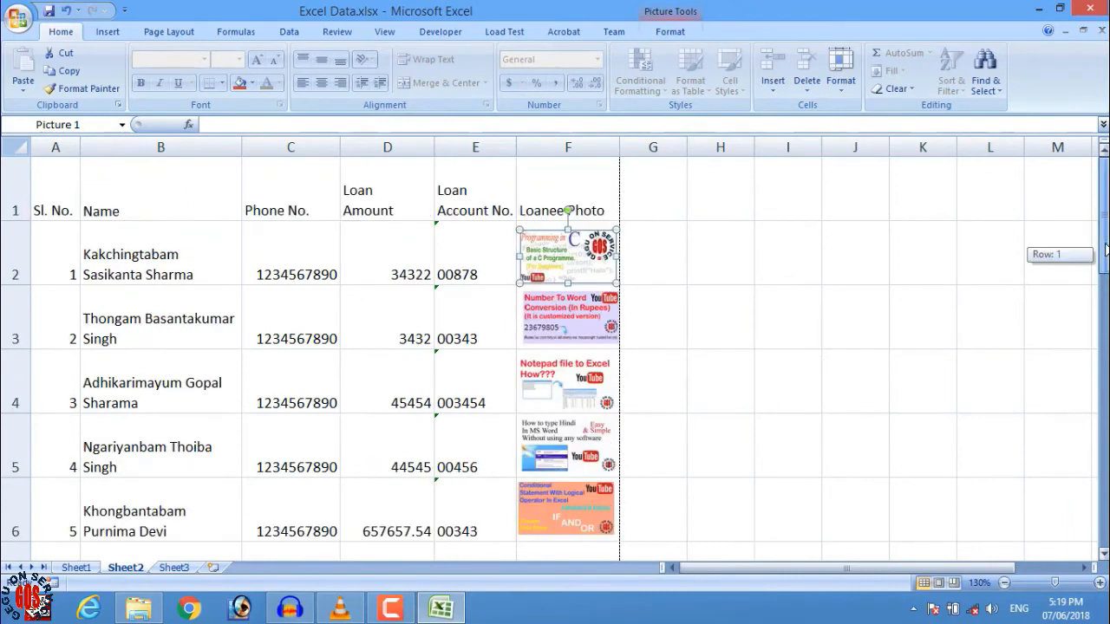
pyautogui.click(891, 300)
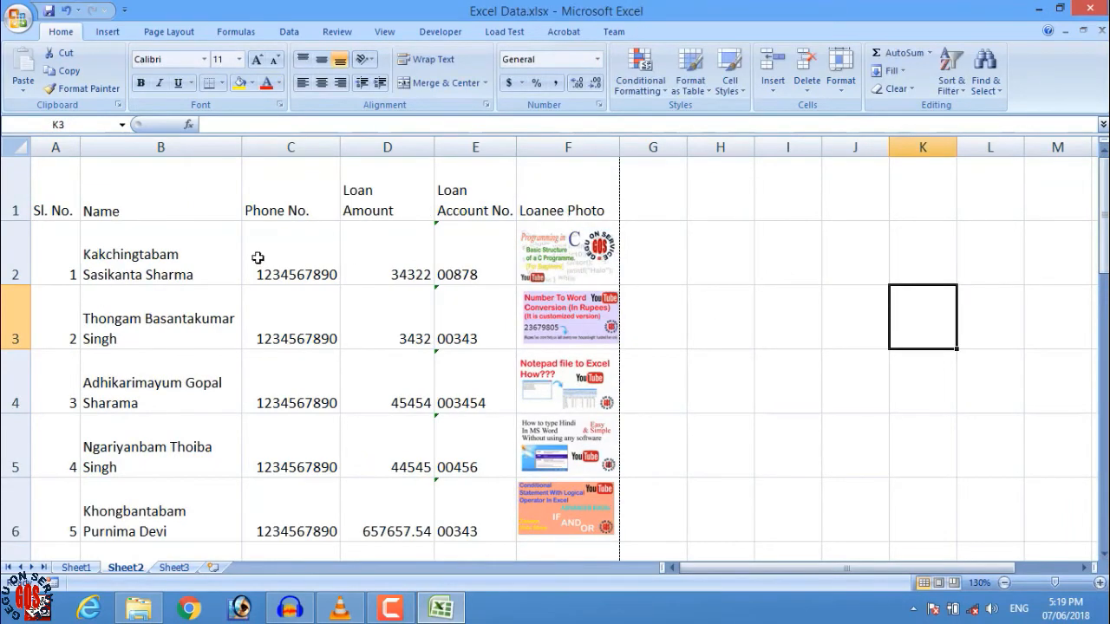
# - Hide rows 2 to 4 of the loanee table
pyautogui.moveTo(13, 264); pyautogui.dragTo(15, 415)
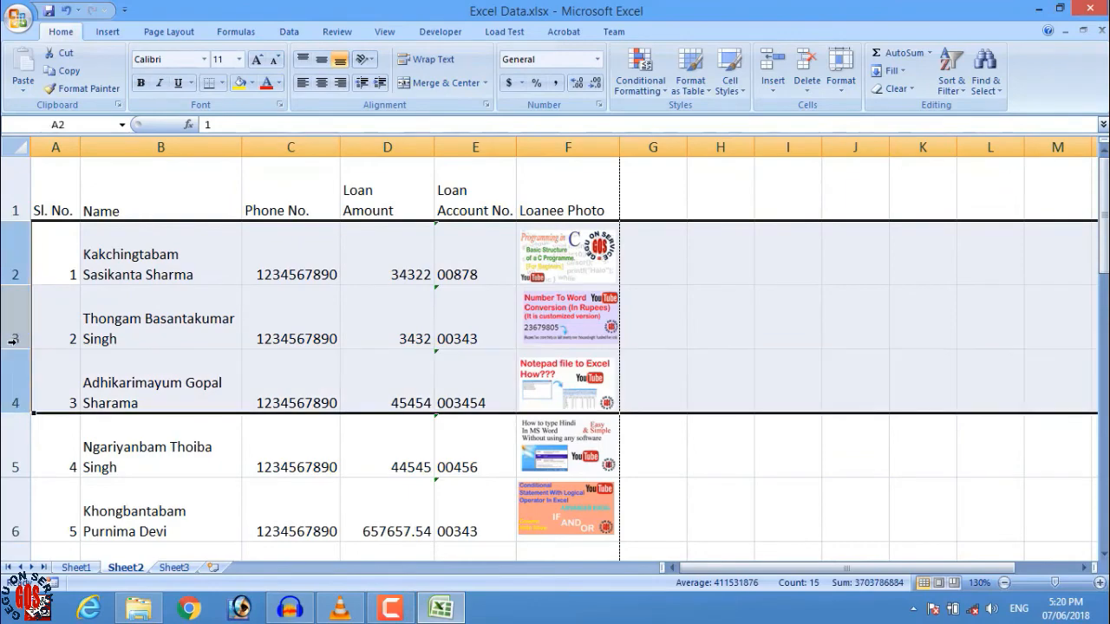
pyautogui.rightClick(13, 342)
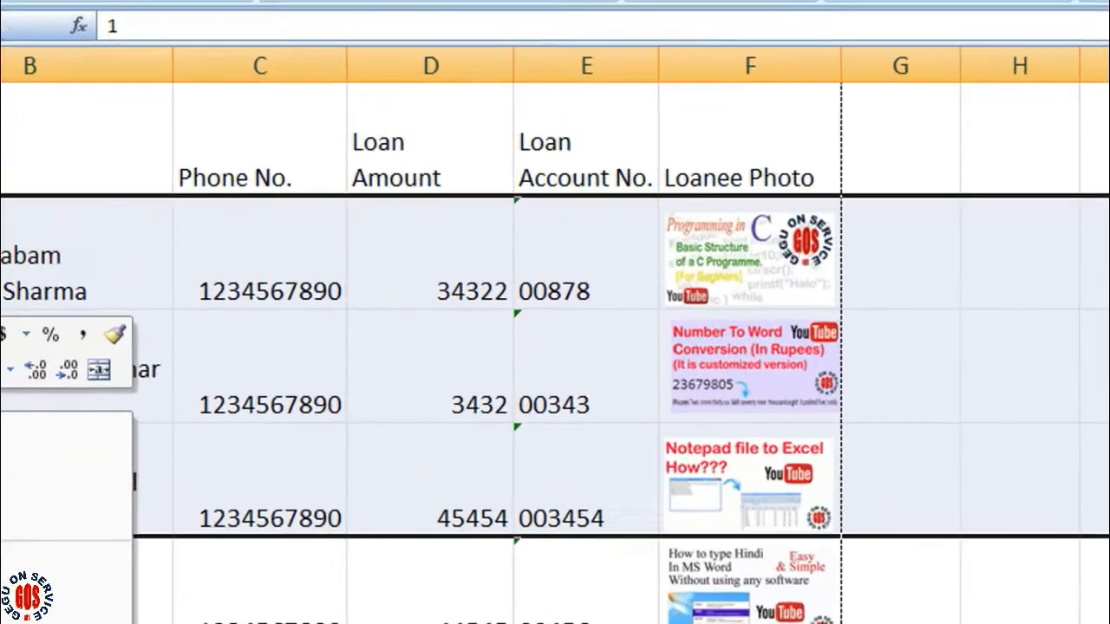
pyautogui.click(55, 517)
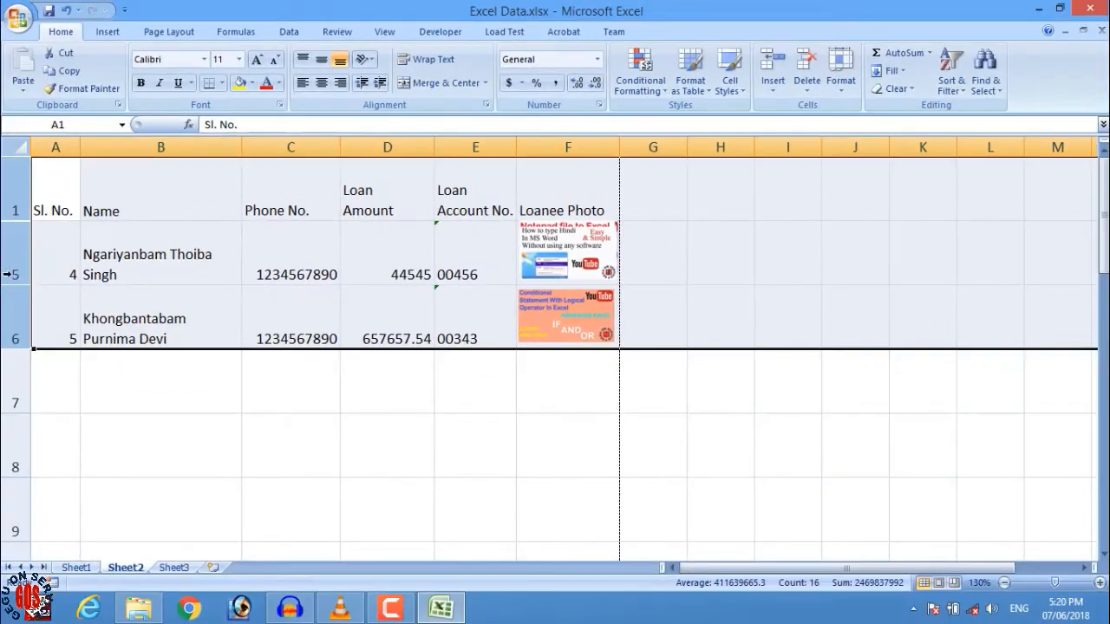
# - Unhide rows 2 to 4 between the header row and row 5
pyautogui.rightClick(9, 271)
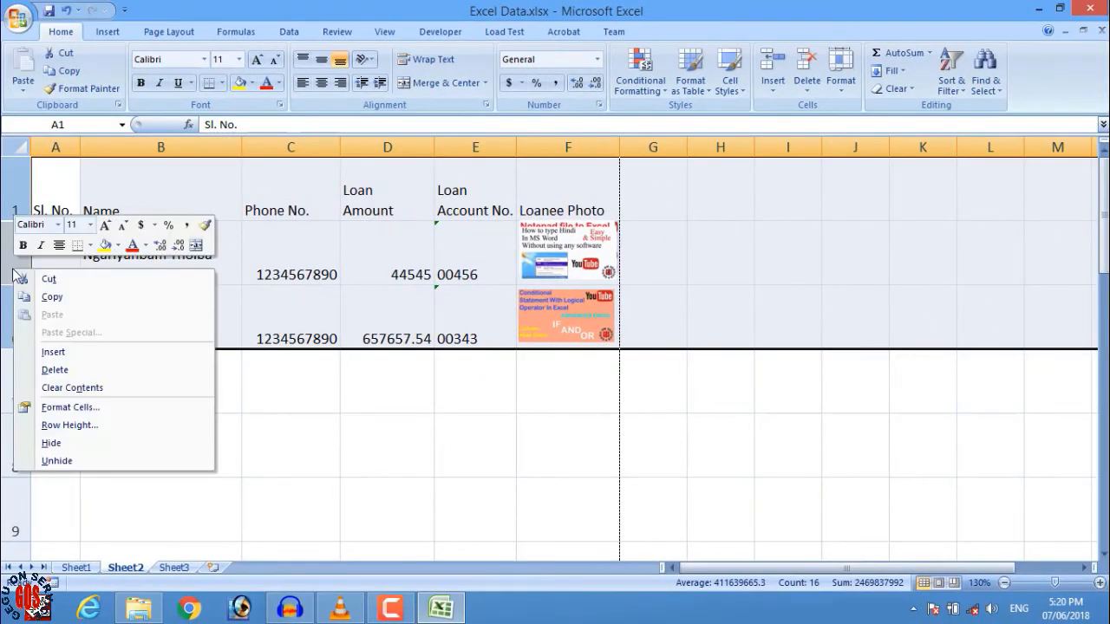
pyautogui.click(52, 460)
pyautogui.click(245, 273)
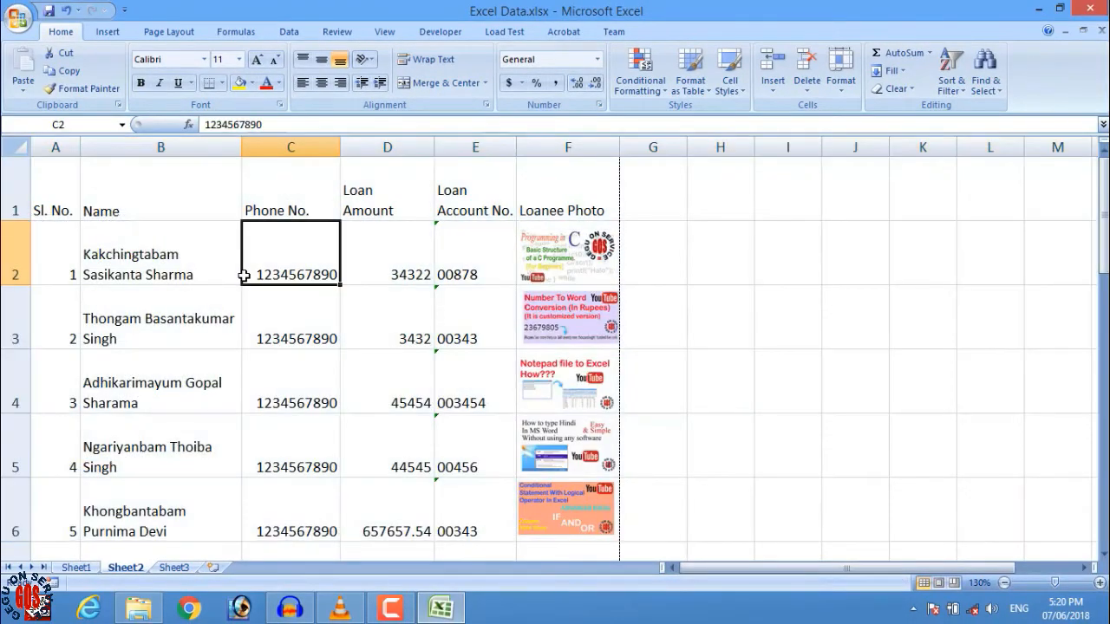
# - Turn on filtering for the header row of the loanee table, starting from cell A1
pyautogui.click(290, 32)
pyautogui.click(76, 186)
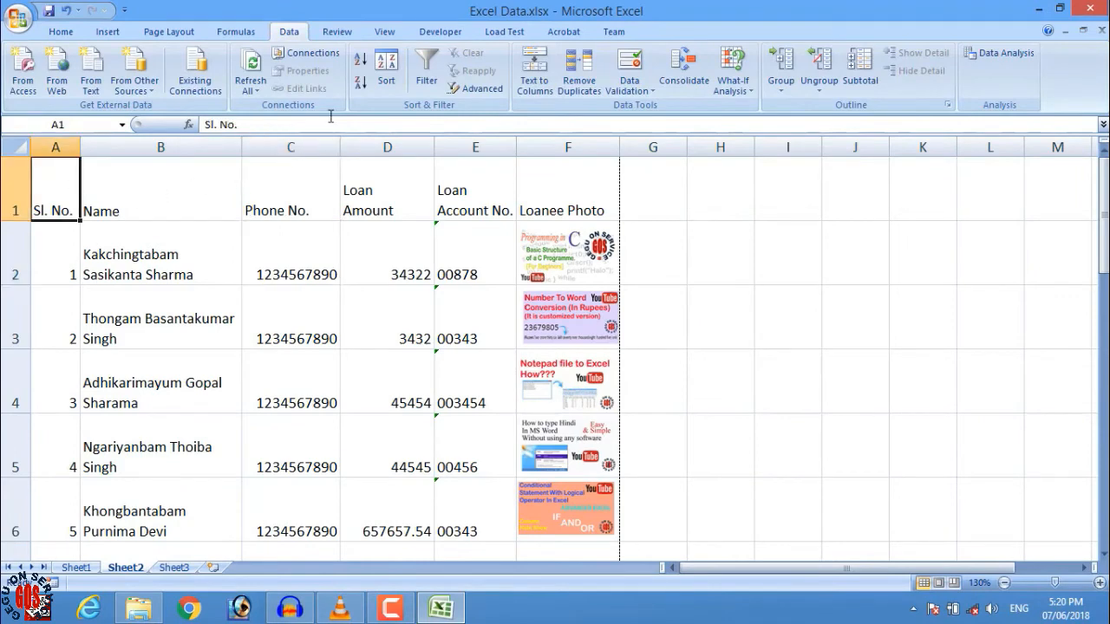
pyautogui.click(426, 70)
# - Filter the Loan Amount column to show only the 3432 record
pyautogui.click(425, 212)
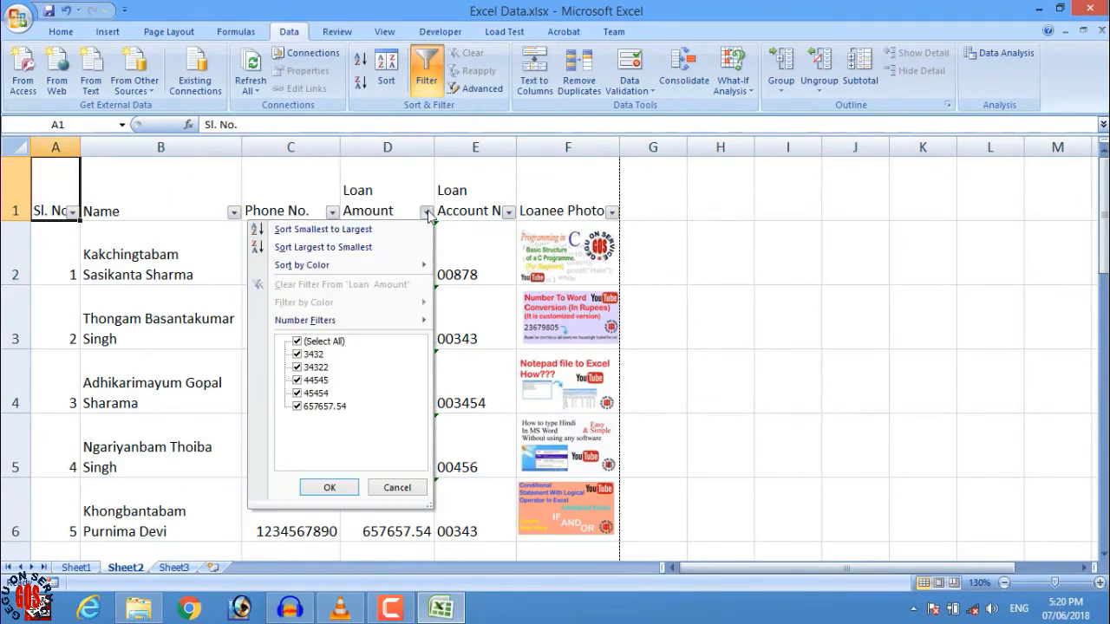
pyautogui.click(313, 344)
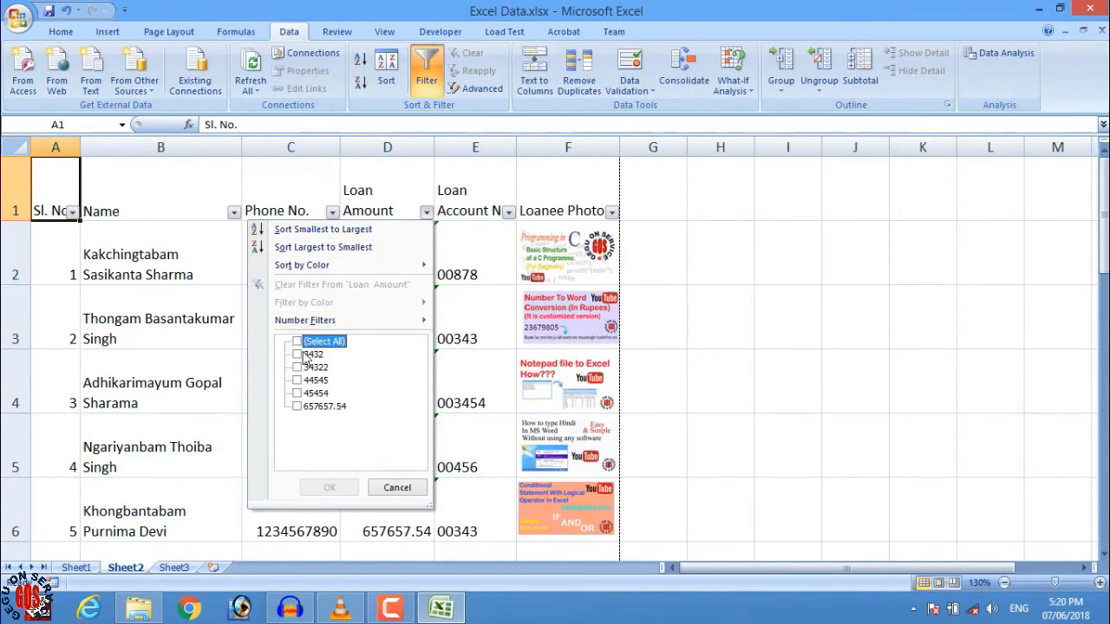
pyautogui.click(306, 355)
pyautogui.click(331, 488)
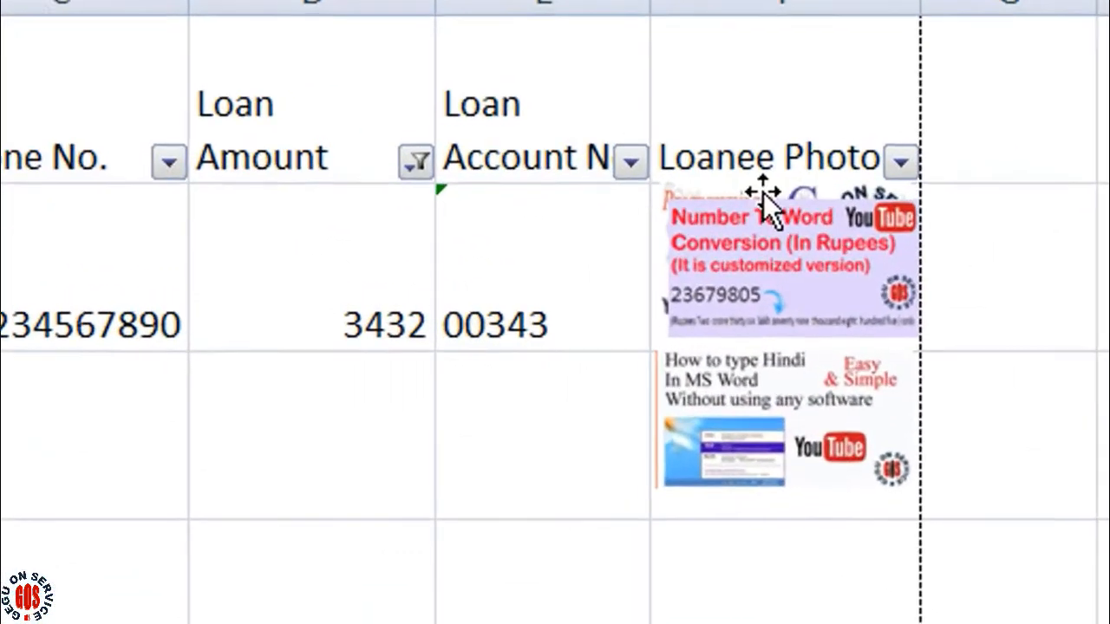
# - Show all loanee records again by reselecting every value in the Loan Amount filter
pyautogui.click(416, 162)
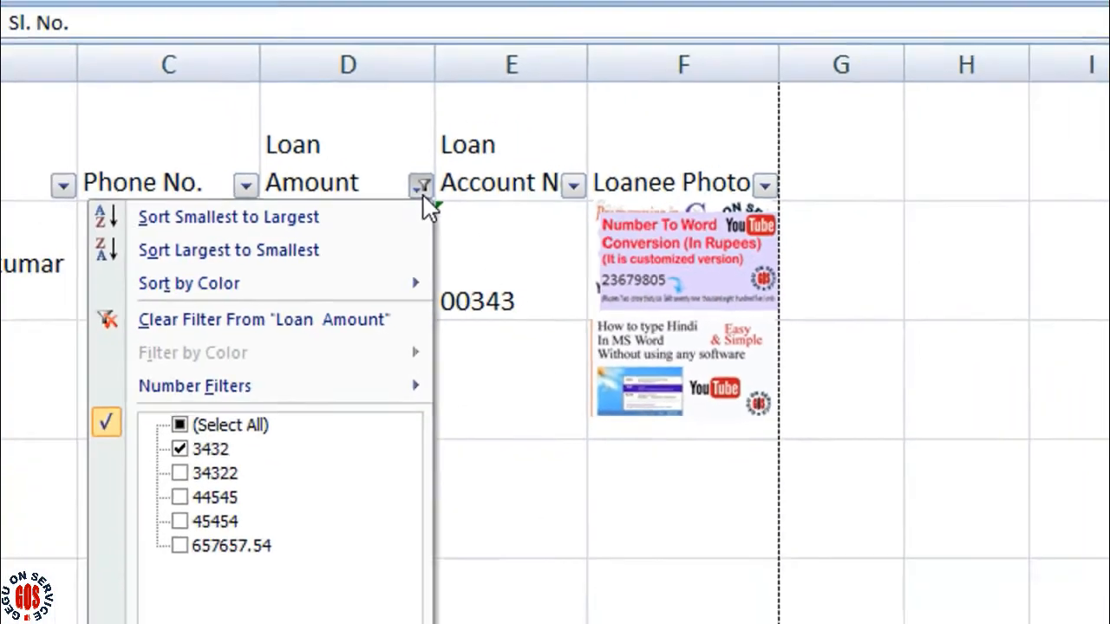
pyautogui.click(201, 428)
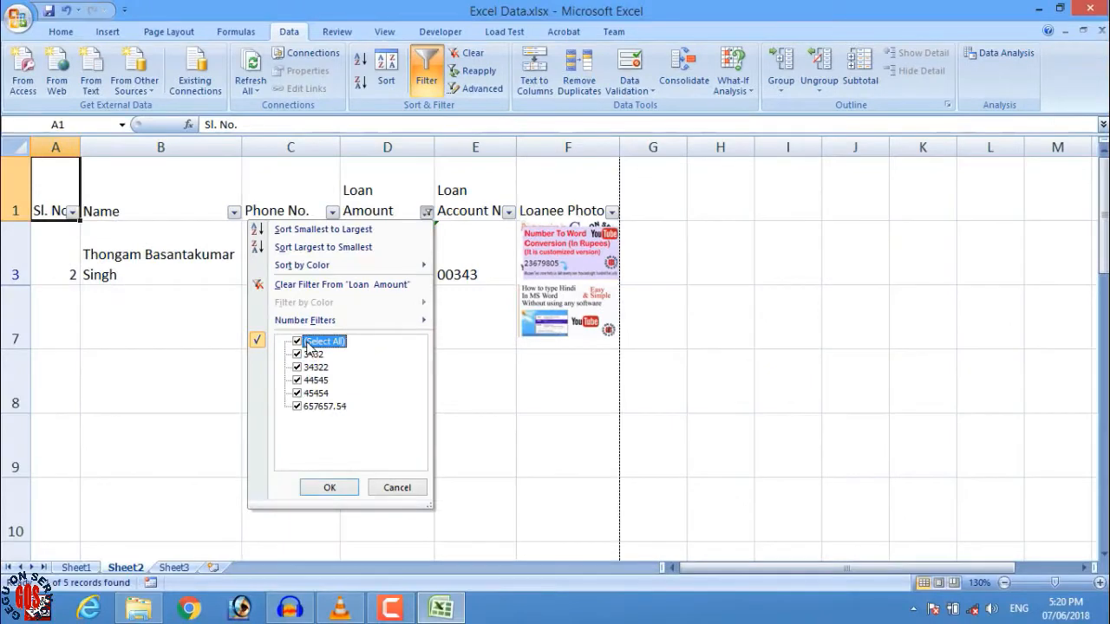
pyautogui.click(330, 488)
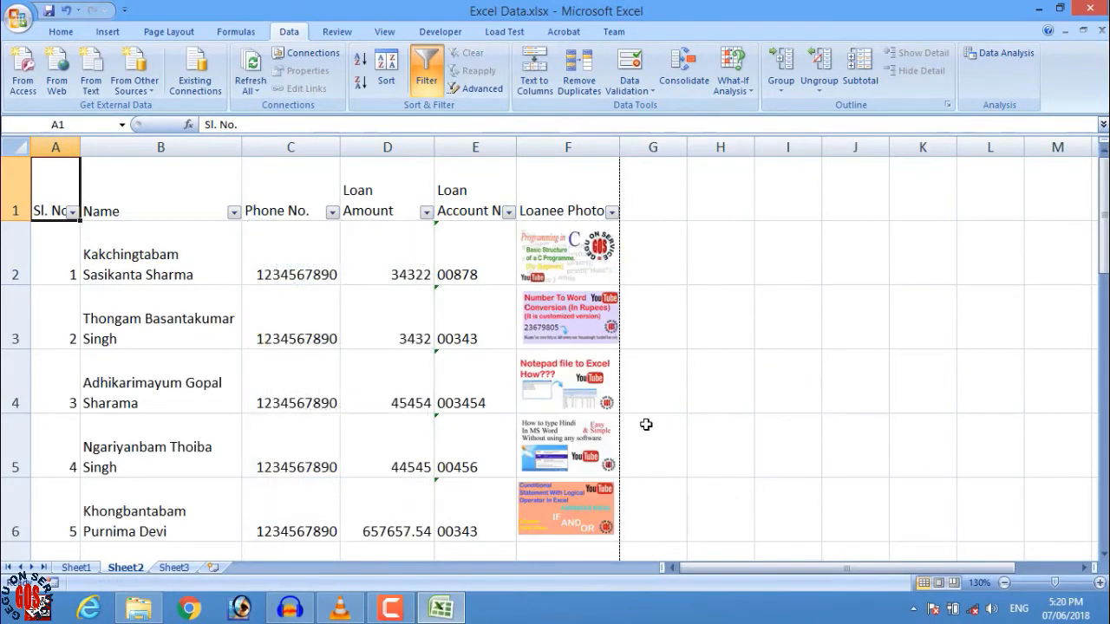
# - Set the object positioning of all five pictures in the Loanee Photo column to Move and size with cells
pyautogui.click(576, 258)
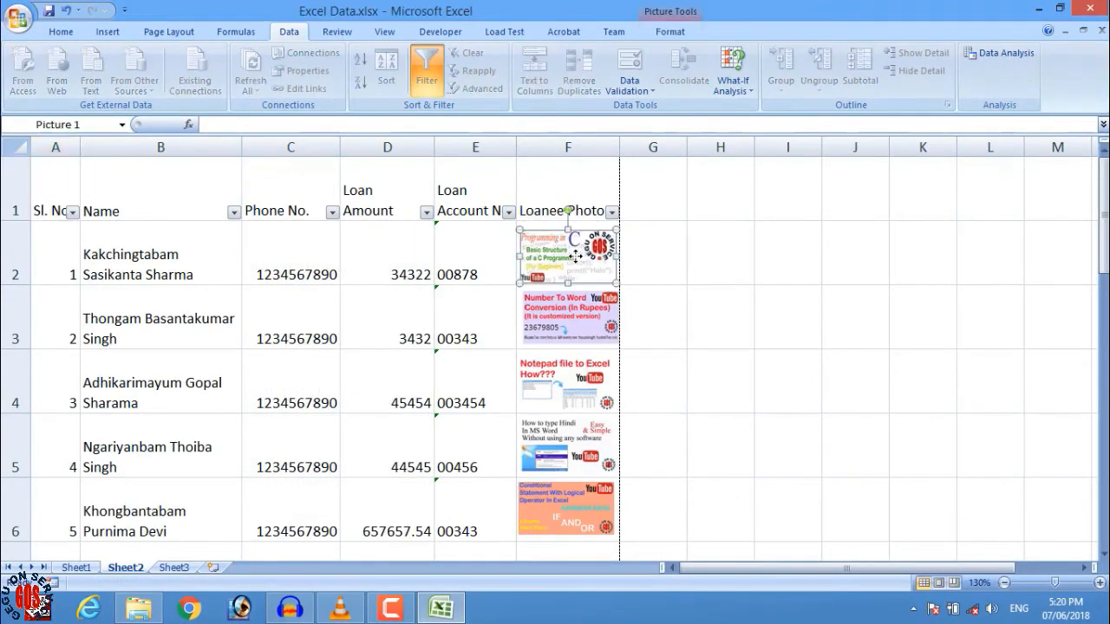
pyautogui.keyDown('ctrl'); pyautogui.click(560, 332); pyautogui.keyUp('ctrl')
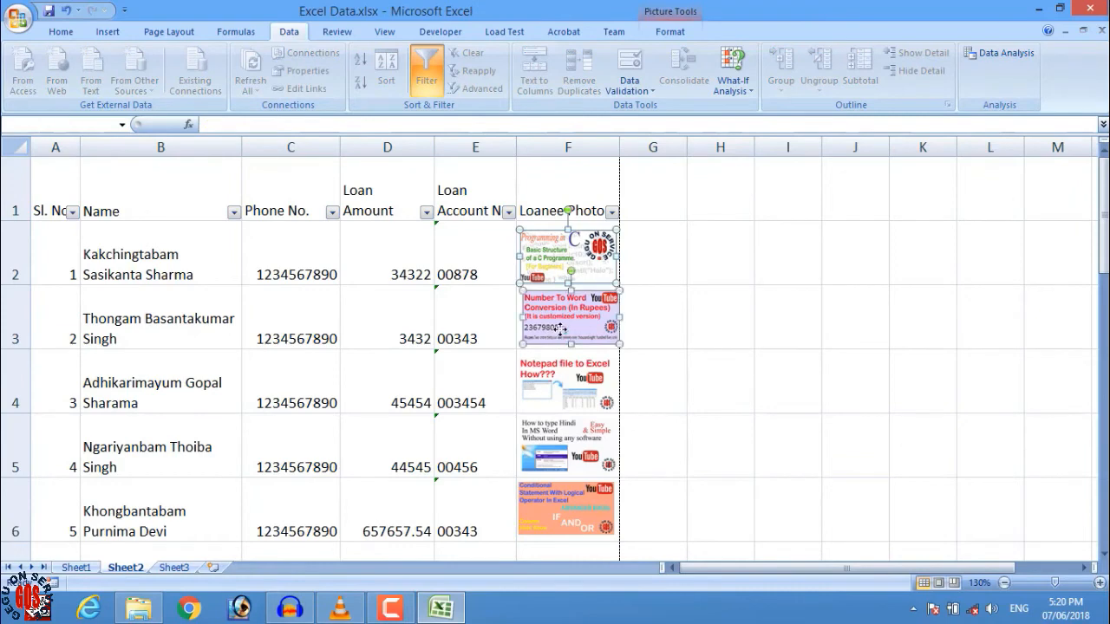
pyautogui.keyDown('ctrl'); pyautogui.click(571, 393); pyautogui.keyUp('ctrl')
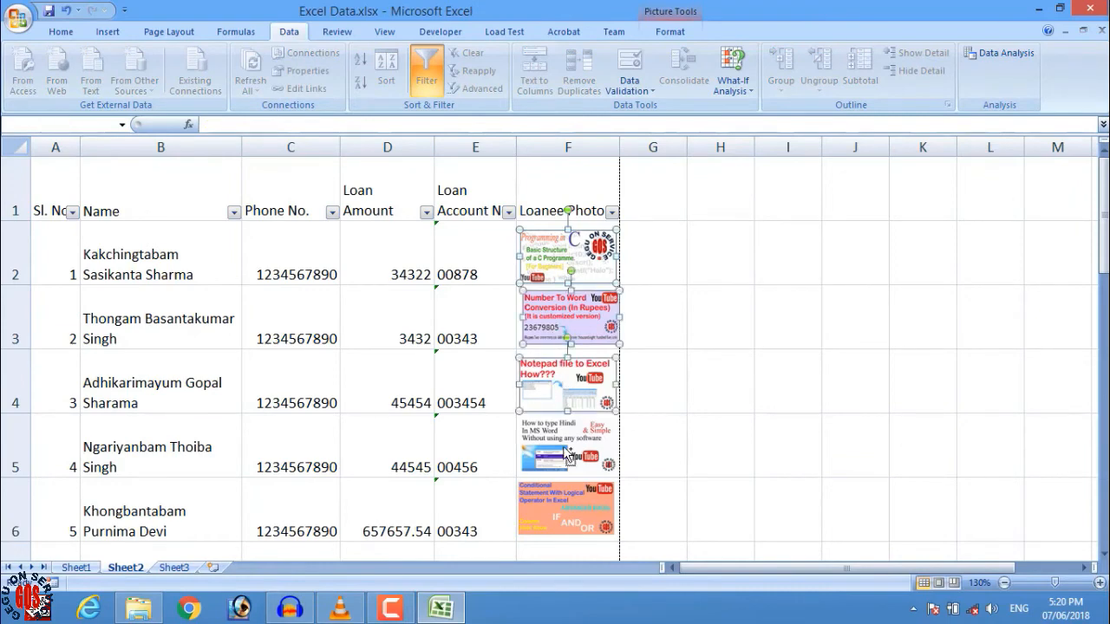
pyautogui.keyDown('ctrl'); pyautogui.click(565, 448); pyautogui.keyUp('ctrl')
pyautogui.keyDown('ctrl'); pyautogui.click(561, 506); pyautogui.keyUp('ctrl')
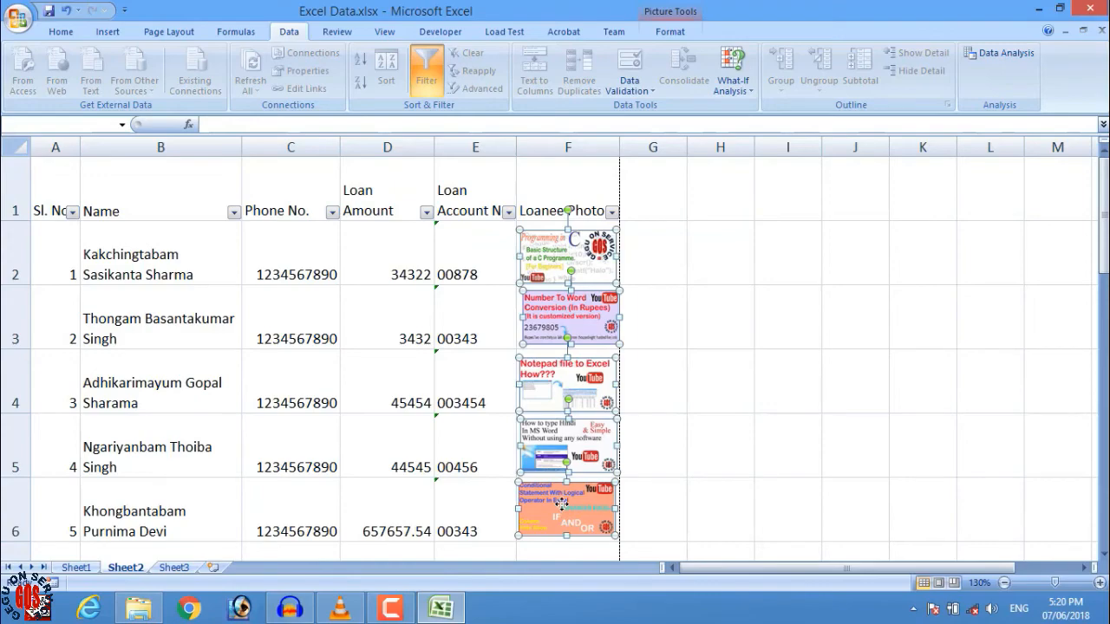
pyautogui.rightClick(564, 443)
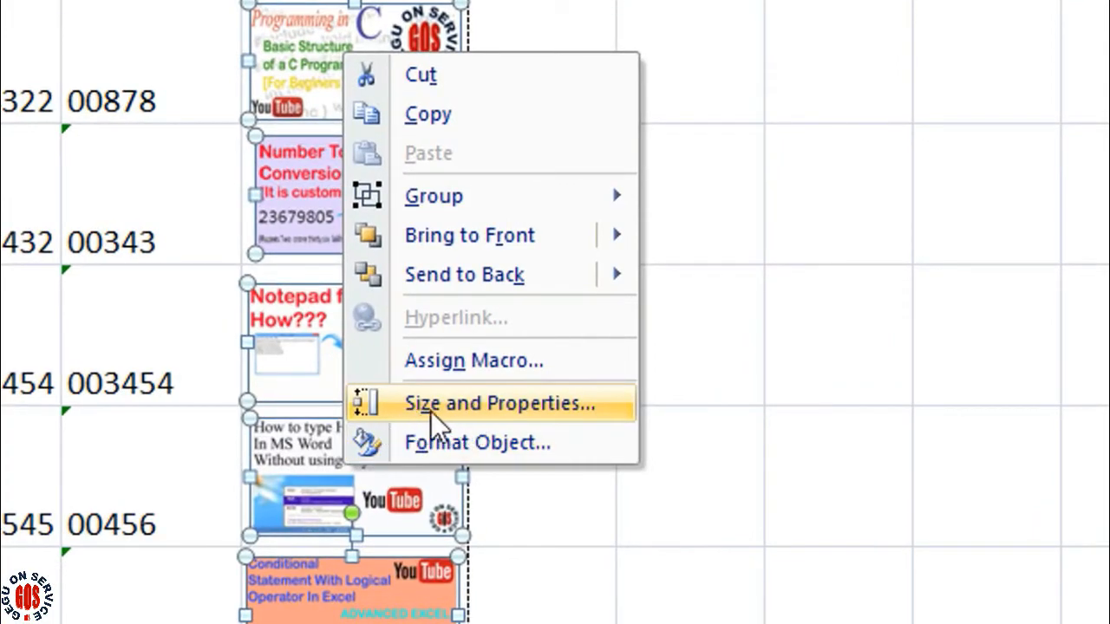
pyautogui.click(477, 407)
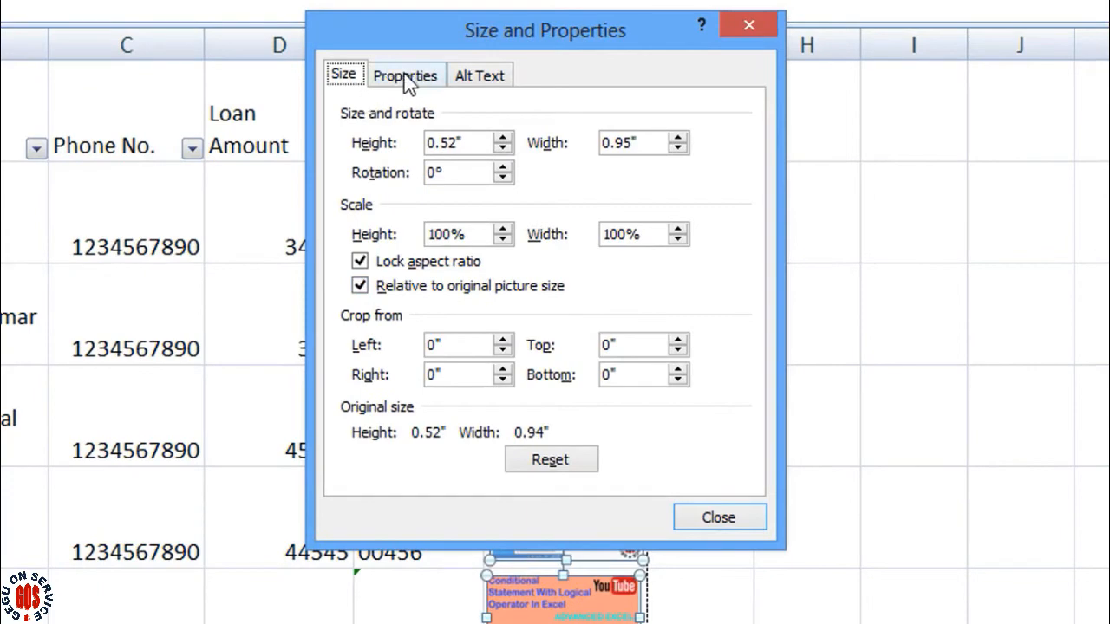
pyautogui.click(405, 79)
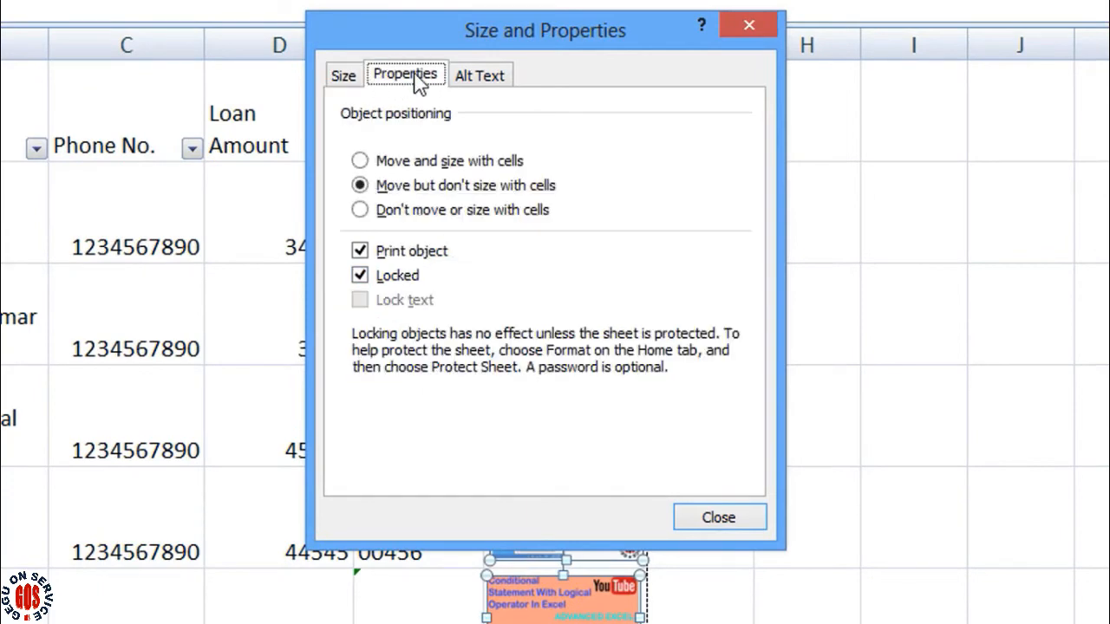
pyautogui.click(382, 164)
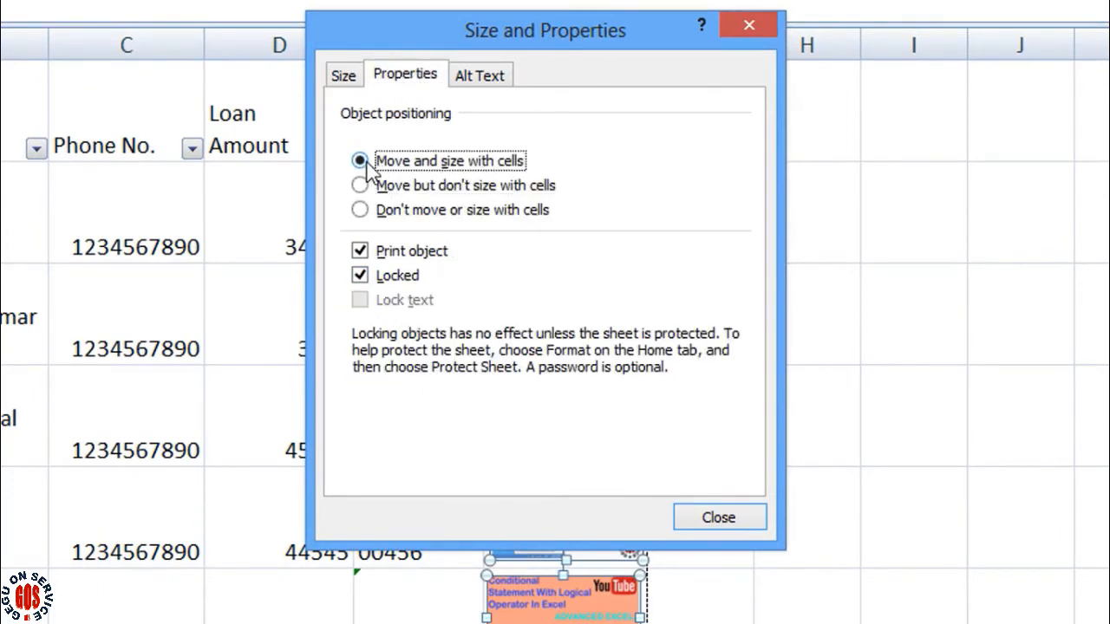
pyautogui.click(719, 518)
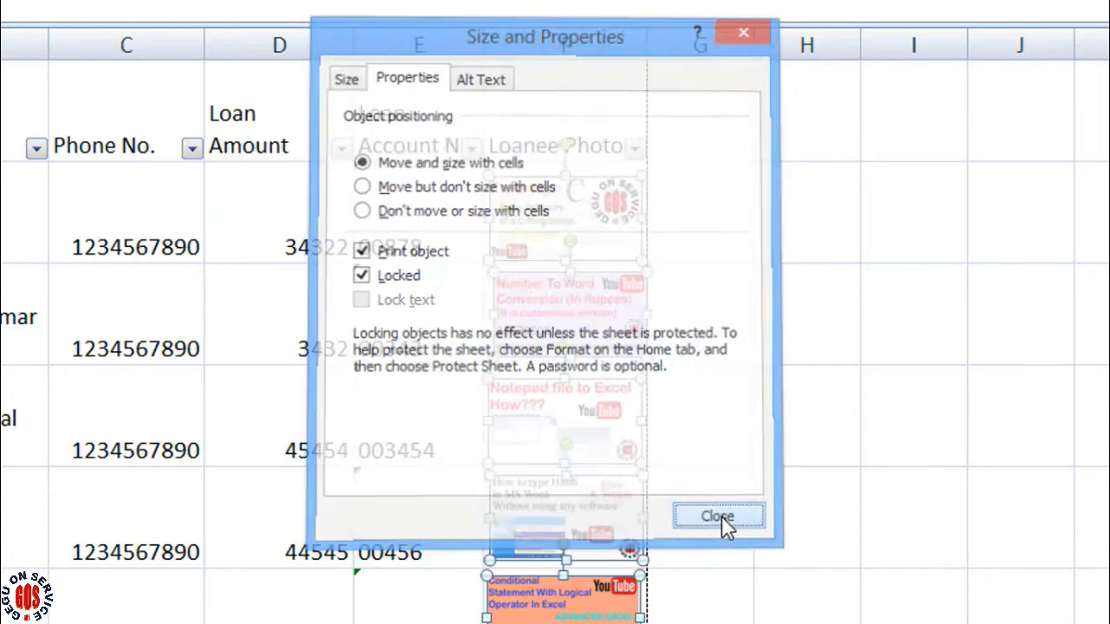
pyautogui.click(720, 517)
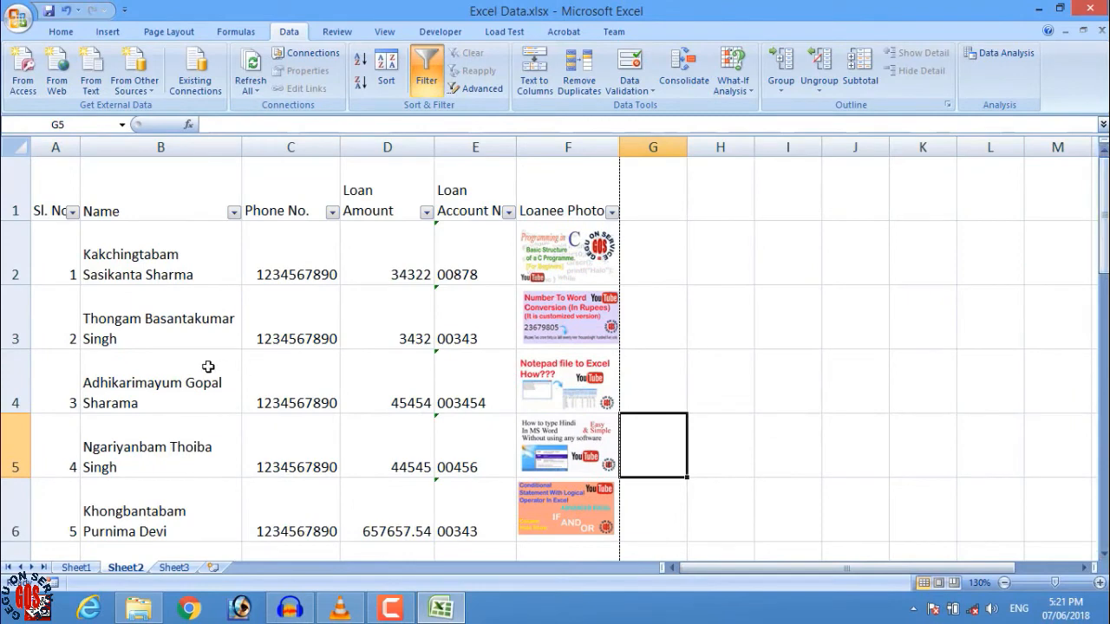
# - Hide rows 3 to 5 of the loanee table
pyautogui.moveTo(8, 317); pyautogui.dragTo(11, 517)
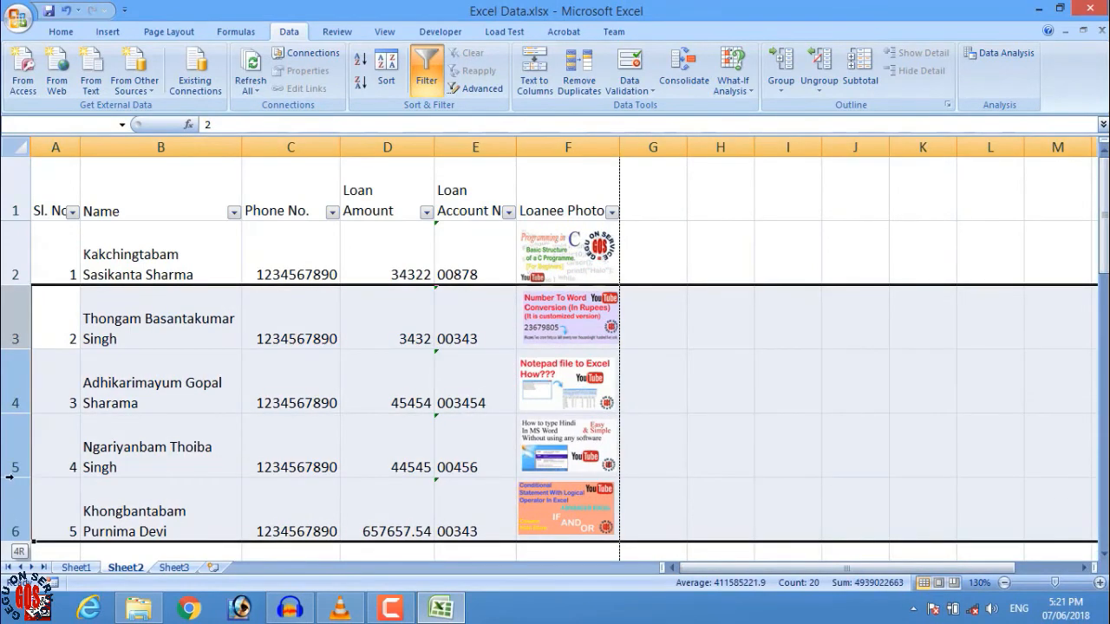
pyautogui.moveTo(9, 476); pyautogui.dragTo(11, 469)
pyautogui.rightClick(7, 397)
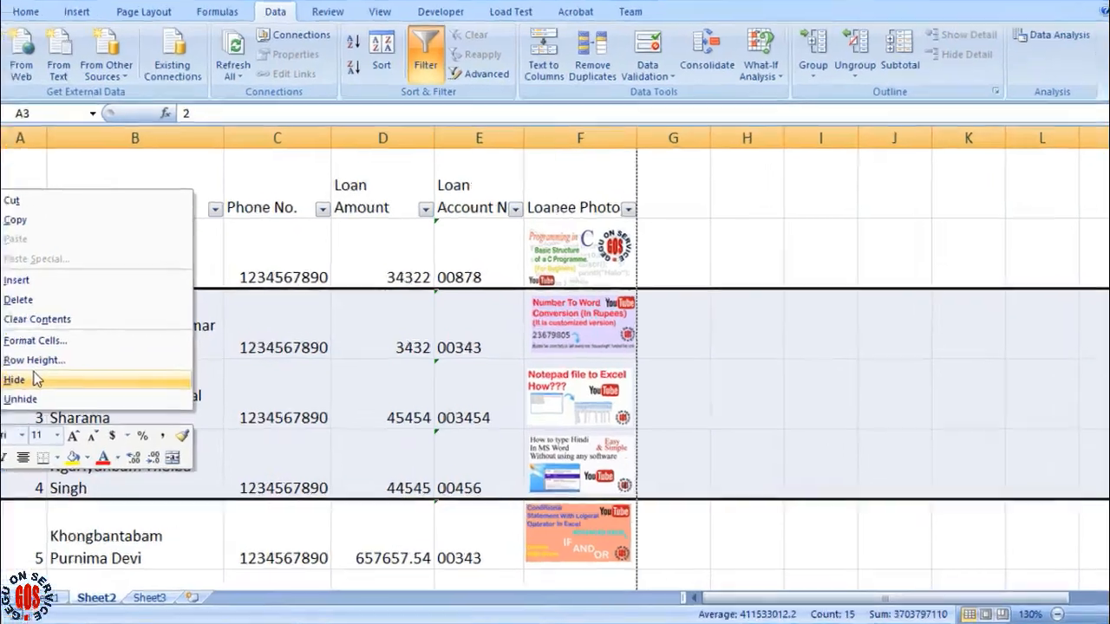
pyautogui.click(34, 368)
pyautogui.click(334, 585)
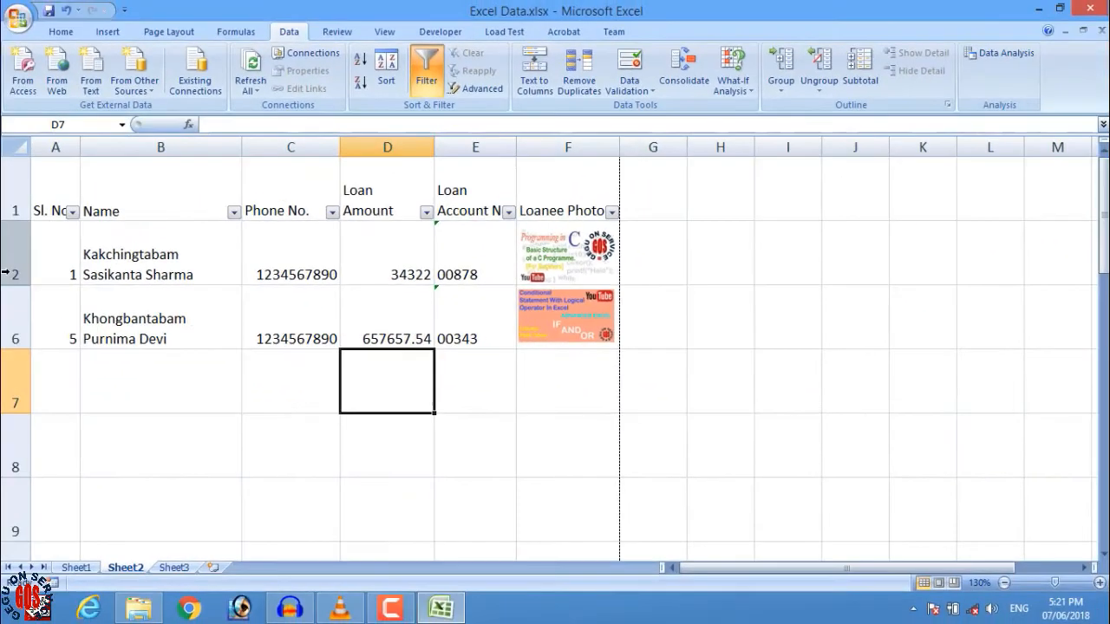
# - Unhide the rows between rows 2 and 6
pyautogui.moveTo(15, 260); pyautogui.dragTo(11, 326)
pyautogui.rightClick(10, 326)
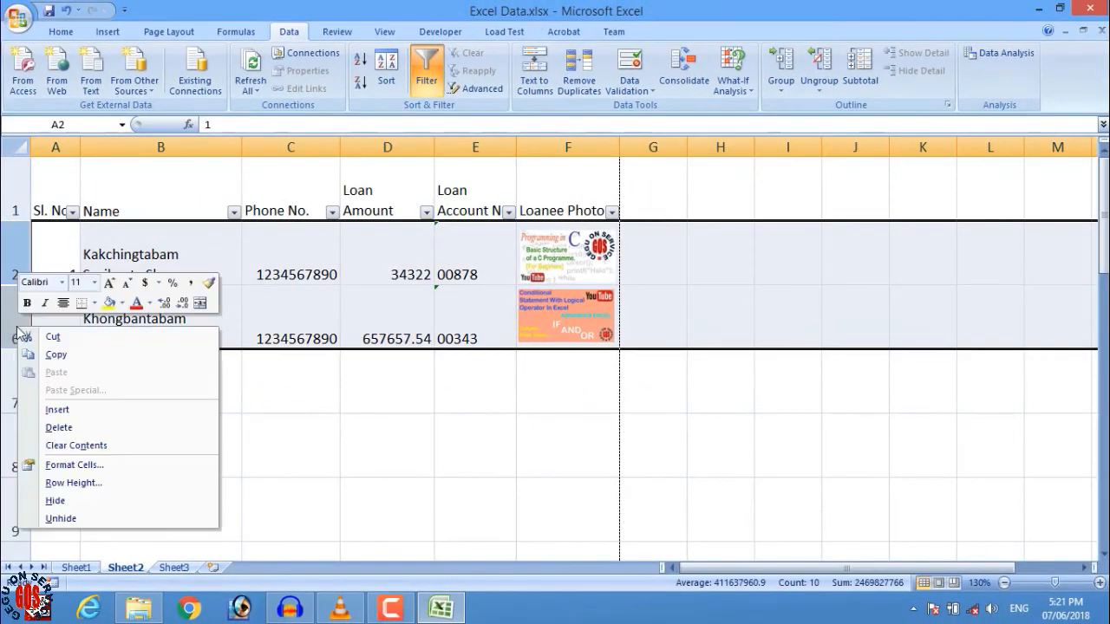
pyautogui.click(65, 513)
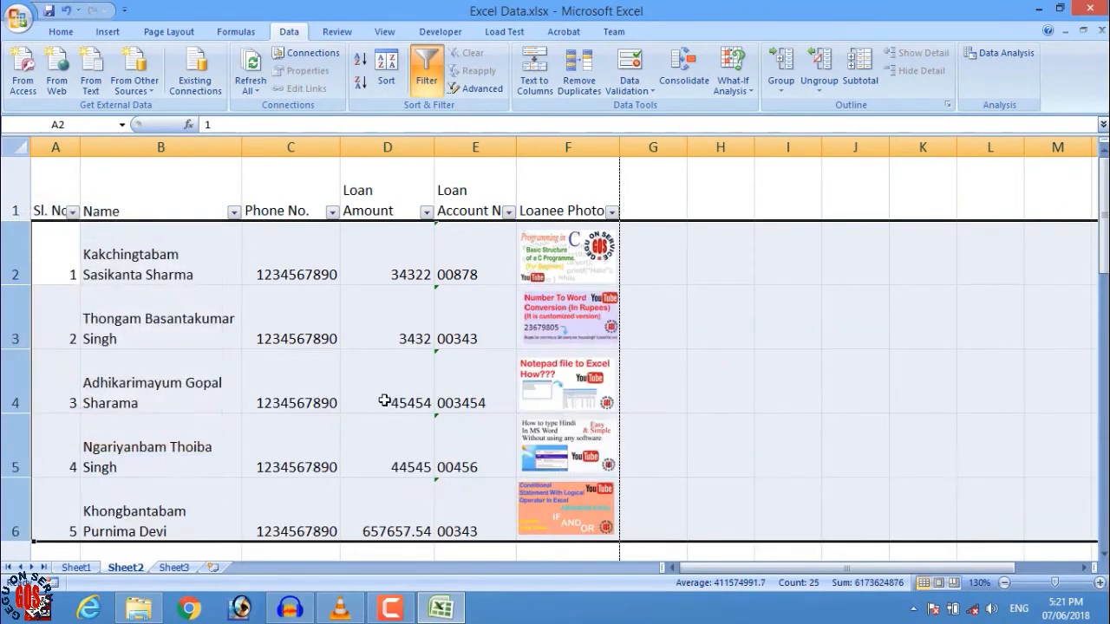
pyautogui.click(392, 275)
# - Filter the Loan Amount column down to the single value 3432 to test the repositioned photos
pyautogui.click(419, 210)
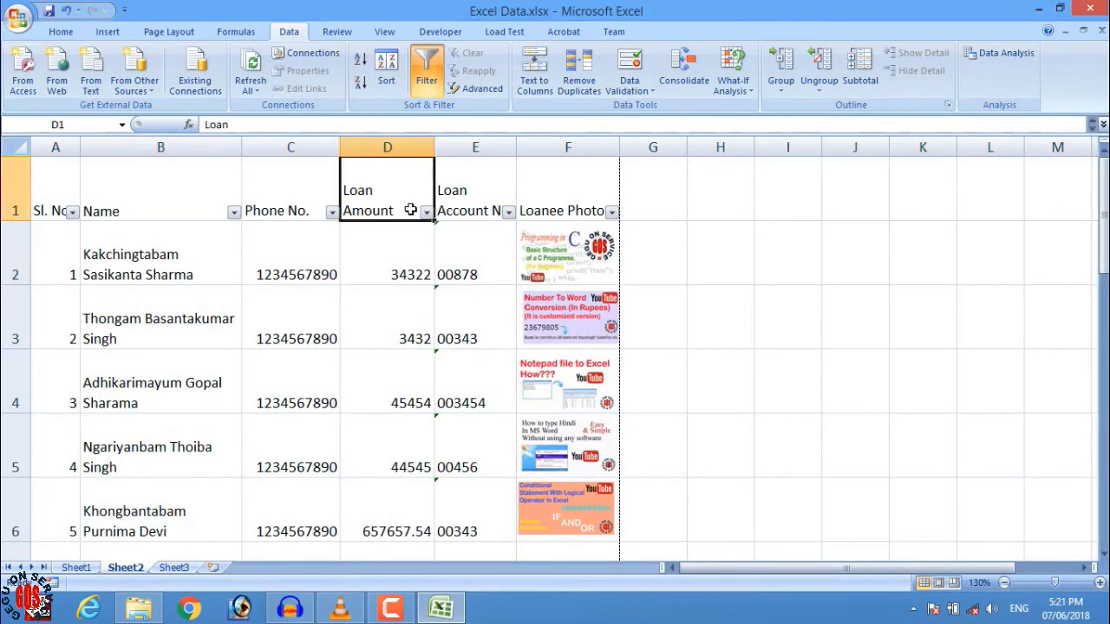
pyautogui.click(426, 213)
pyautogui.click(321, 341)
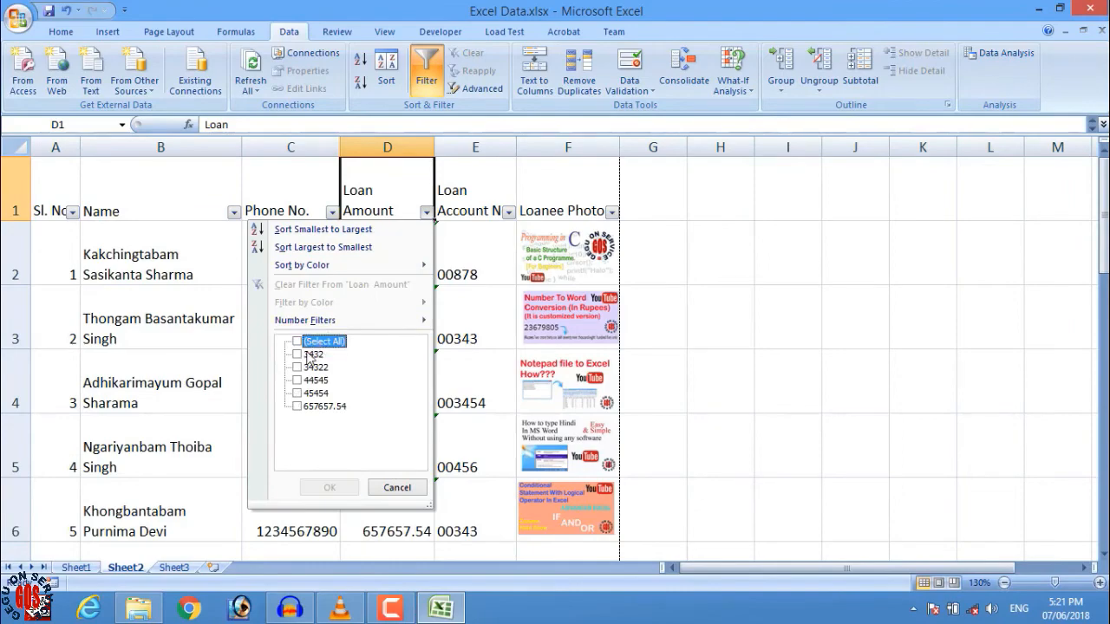
pyautogui.click(307, 354)
pyautogui.click(330, 487)
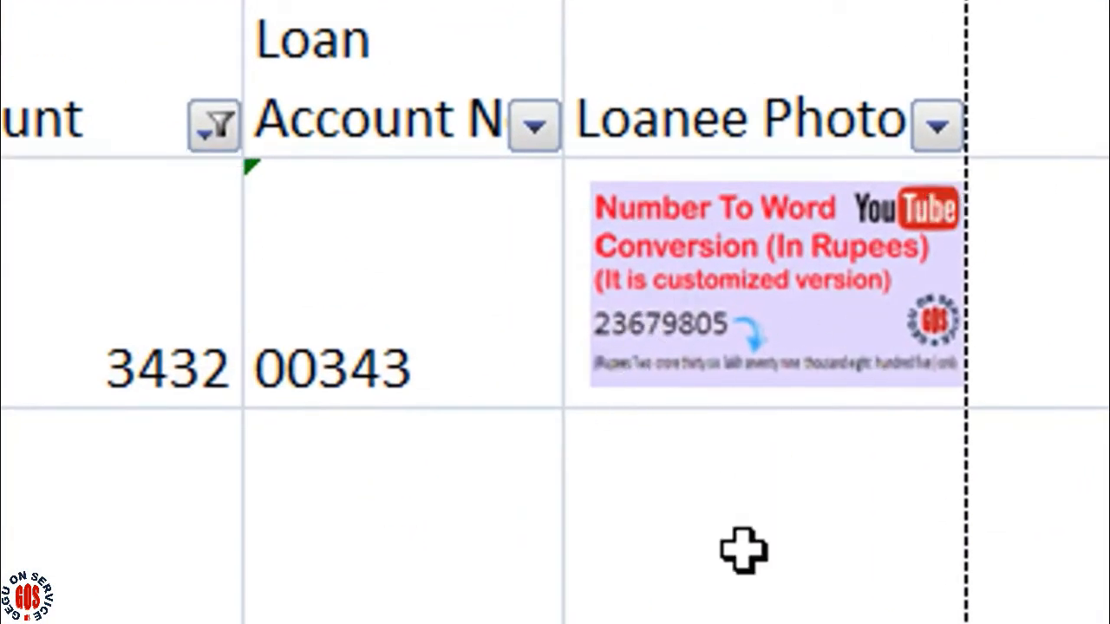
# - Reselect all values in the Loan Amount filter to bring back every record
pyautogui.click(217, 127)
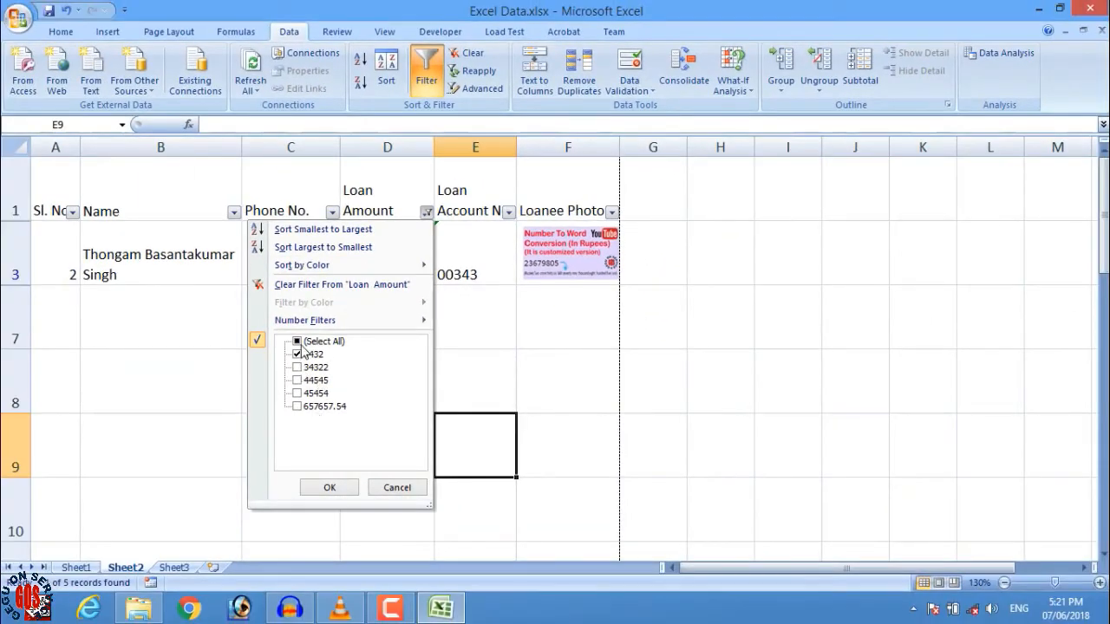
pyautogui.click(296, 341)
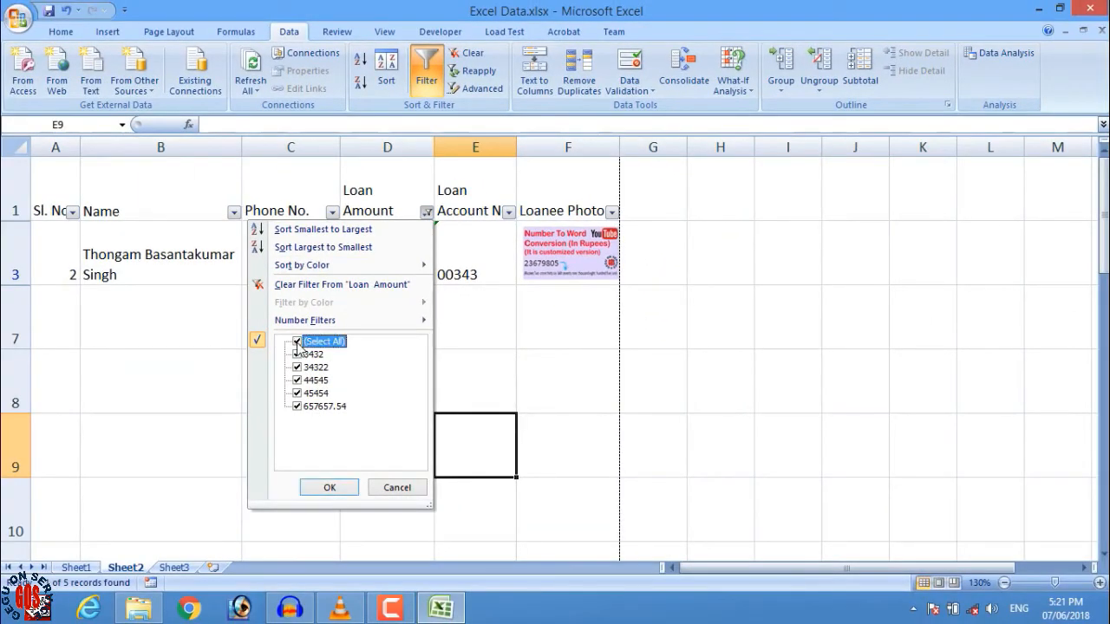
pyautogui.click(328, 487)
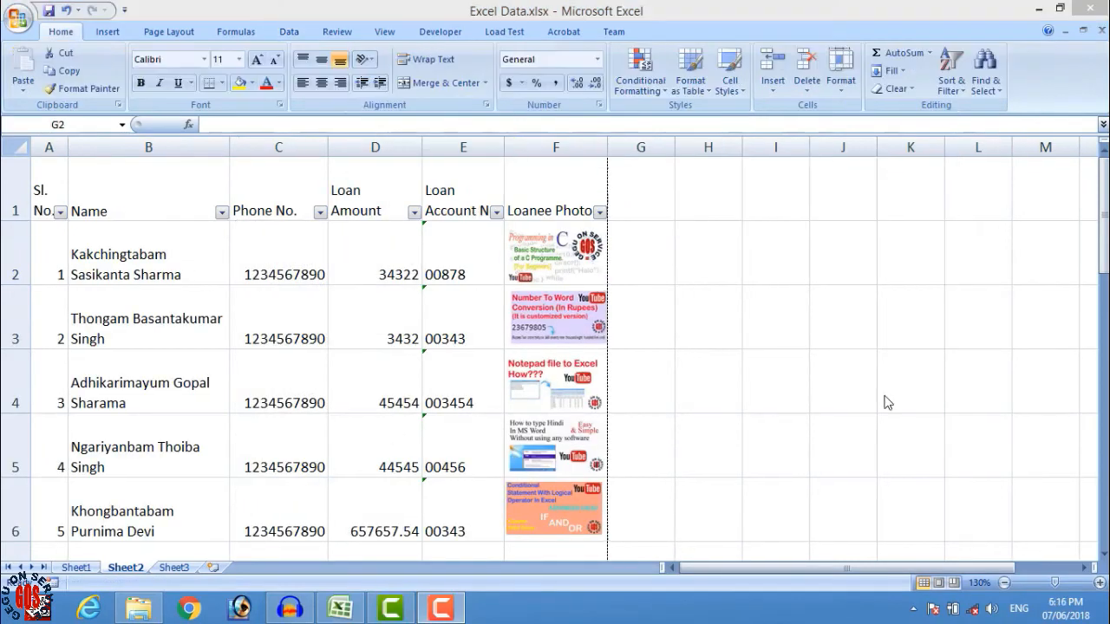
# - Format range A1:F6 as a table with headers, using the blue style in the first row of the Medium styles
pyautogui.click(1106, 224)
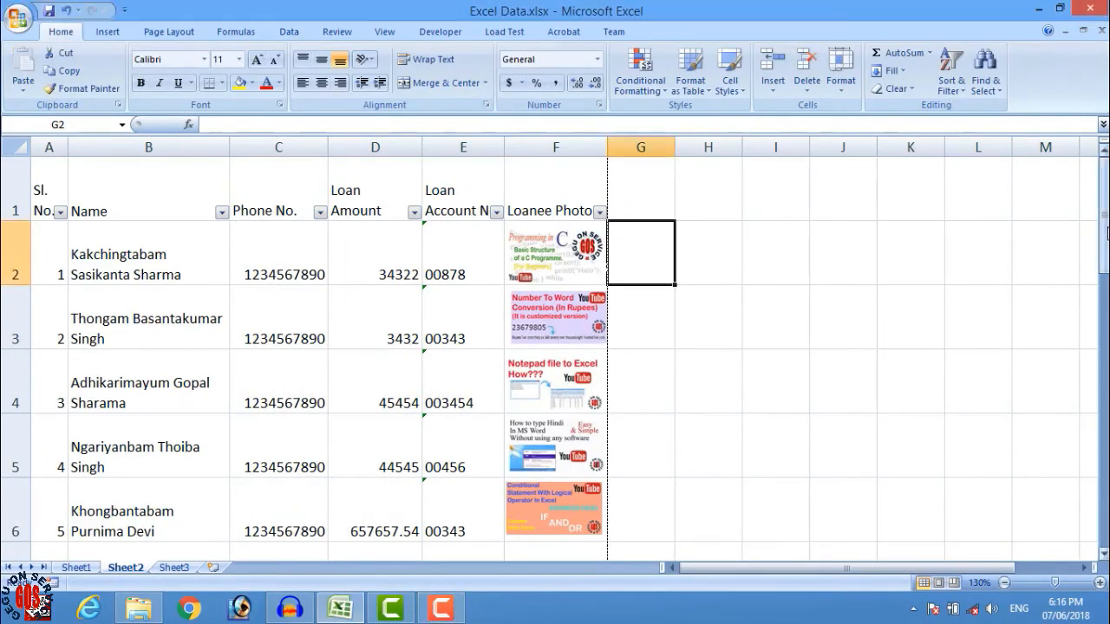
pyautogui.moveTo(1104, 228)
pyautogui.mouseDown()
pyautogui.moveTo(1104, 244)
pyautogui.moveTo(1100, 216)
pyautogui.mouseUp()
pyautogui.click(42, 177)
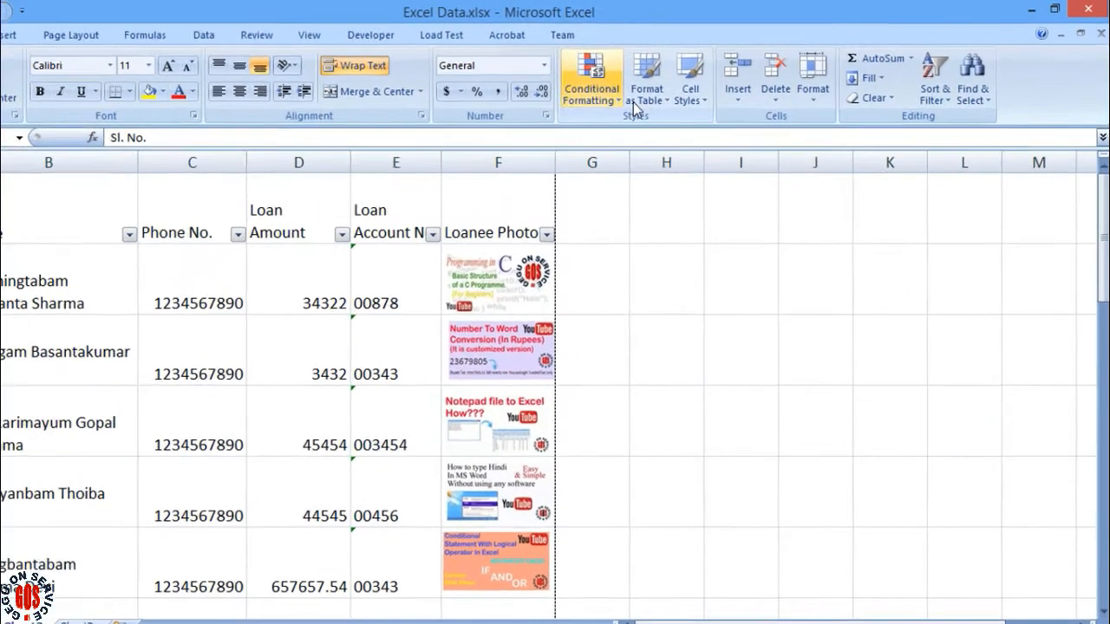
pyautogui.click(683, 93)
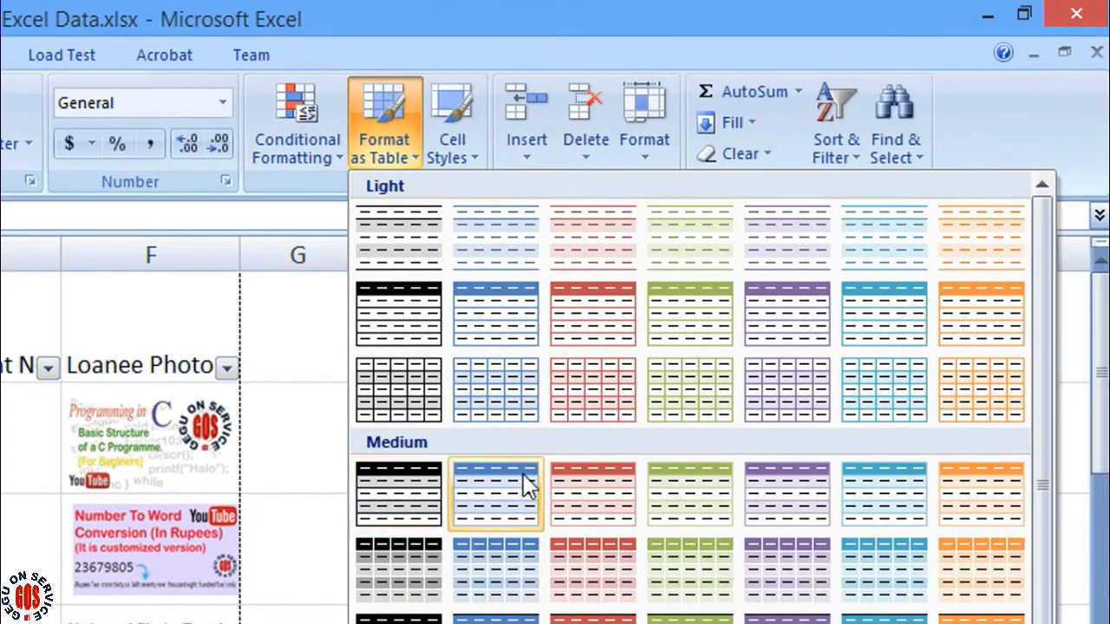
pyautogui.click(516, 469)
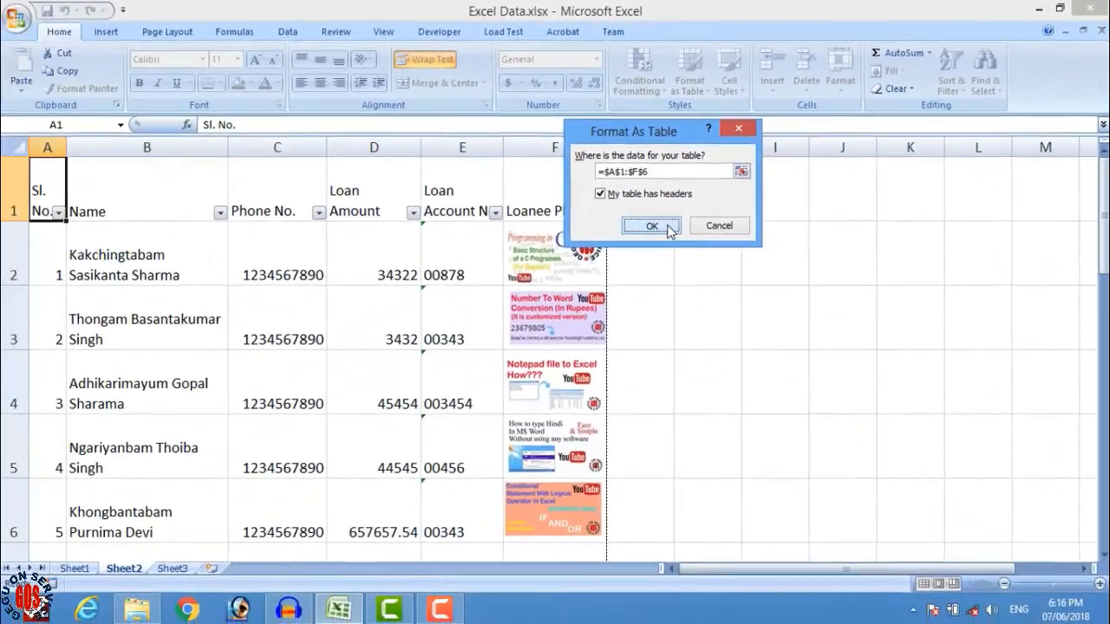
pyautogui.click(668, 226)
pyautogui.click(633, 265)
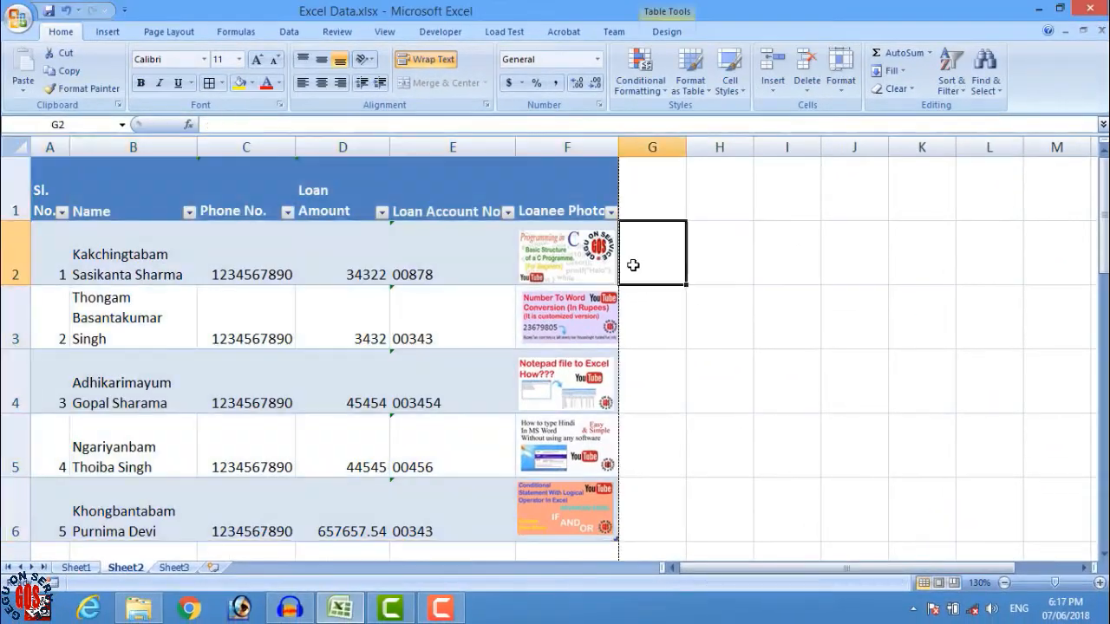
pyautogui.click(720, 365)
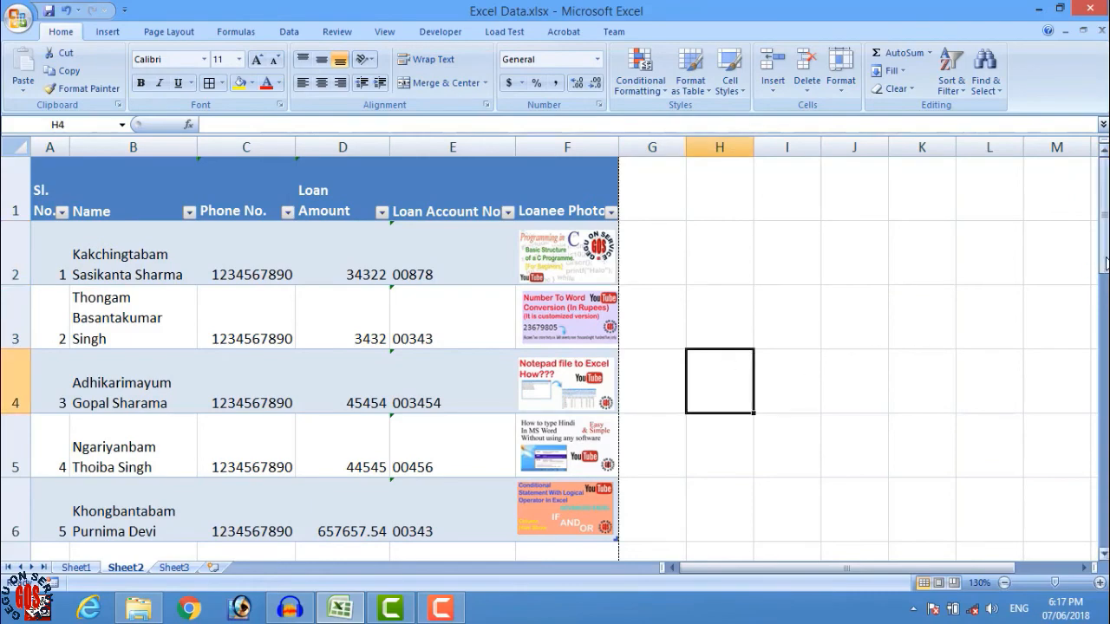
# - Apply all borders to the loanee table range A1:F6
pyautogui.moveTo(1104, 264)
pyautogui.mouseDown()
pyautogui.moveTo(1105, 286)
pyautogui.moveTo(1104, 265)
pyautogui.mouseUp()
pyautogui.moveTo(40, 189); pyautogui.dragTo(433, 451)
pyautogui.moveTo(512, 479); pyautogui.dragTo(572, 507)
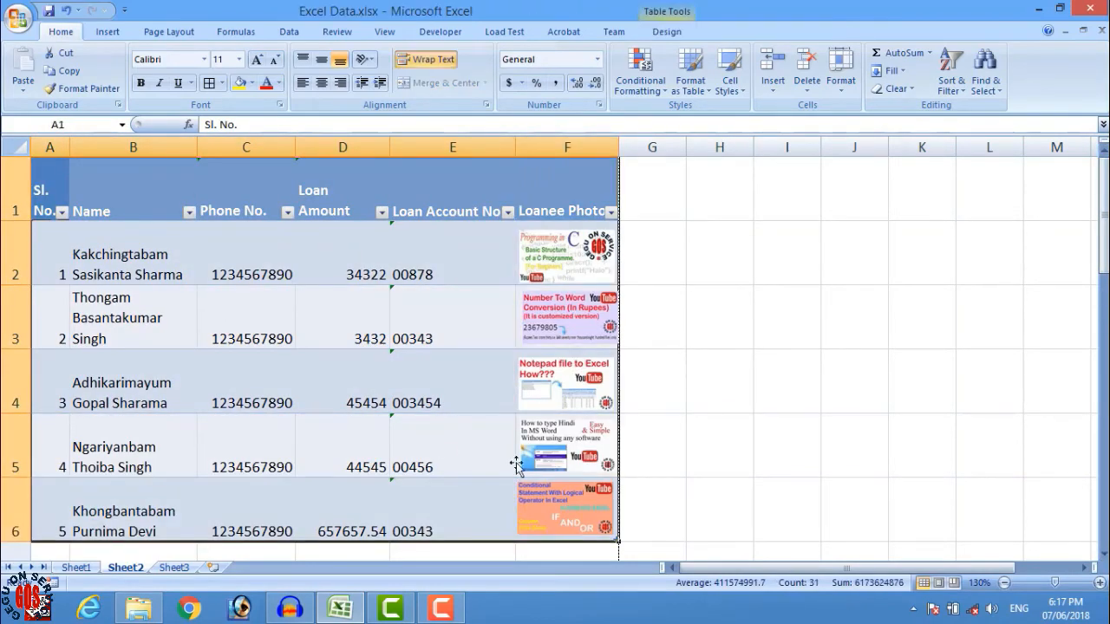
pyautogui.click(222, 83)
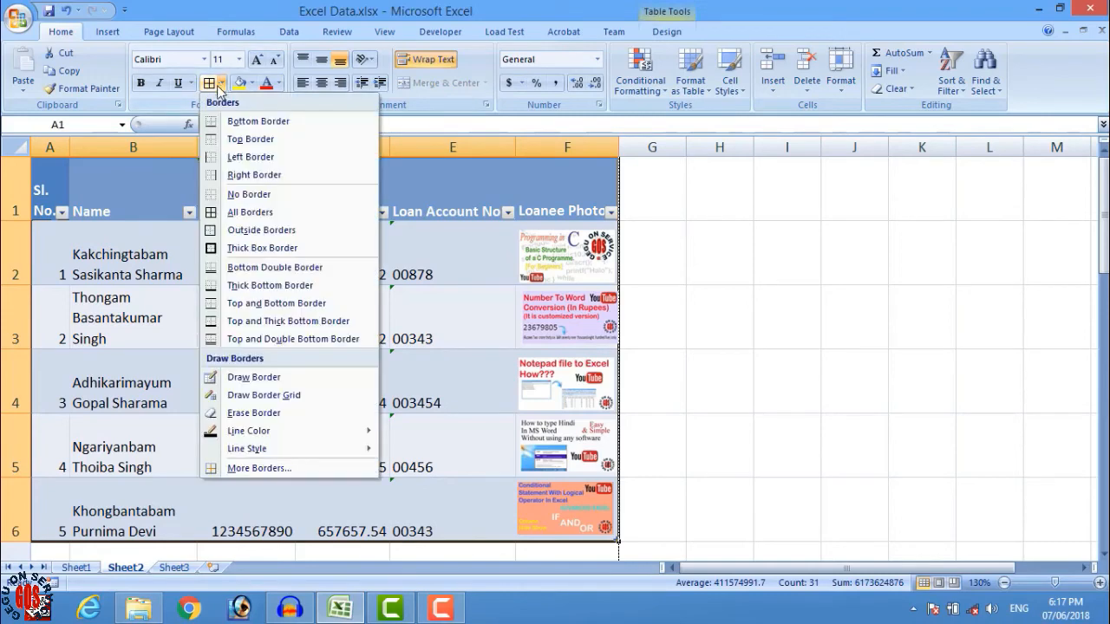
pyautogui.click(267, 212)
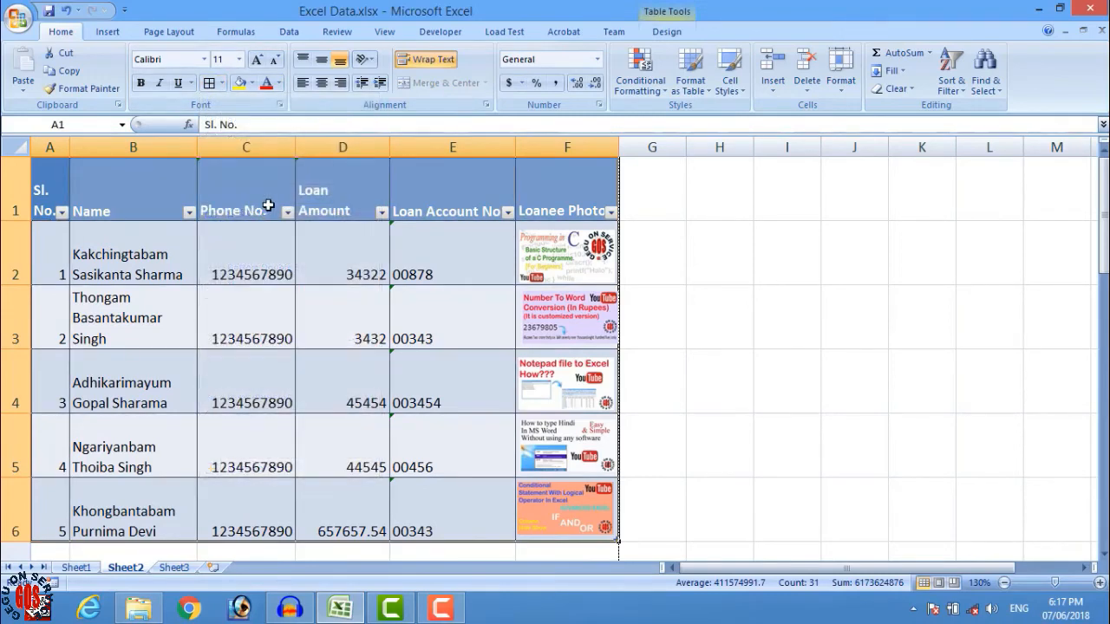
pyautogui.click(652, 317)
# - Middle-align the data cells vertically in the Sl. No. column and in the Phone No. through Loan Account No. columns
pyautogui.moveTo(50, 256); pyautogui.dragTo(45, 490)
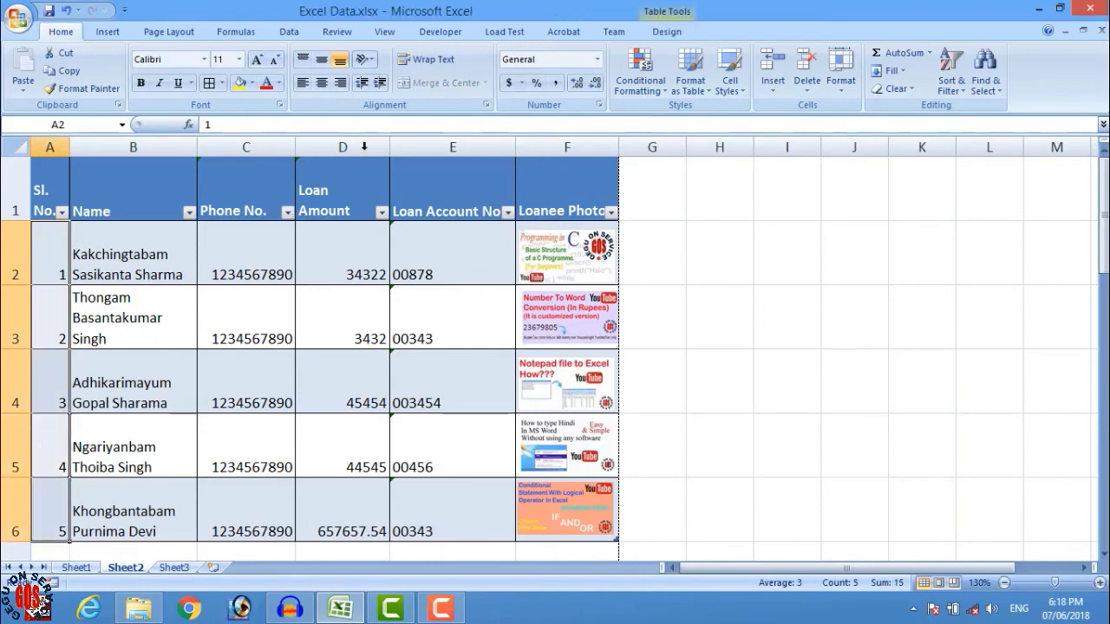
pyautogui.click(322, 59)
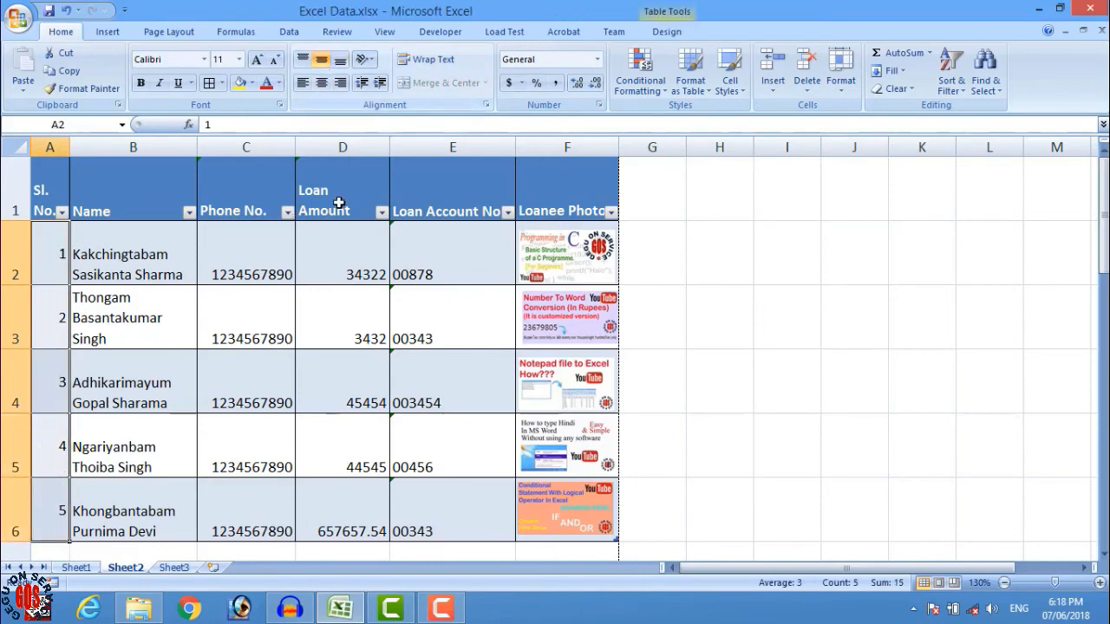
pyautogui.moveTo(264, 273); pyautogui.dragTo(245, 499)
pyautogui.moveTo(322, 492); pyautogui.dragTo(399, 492)
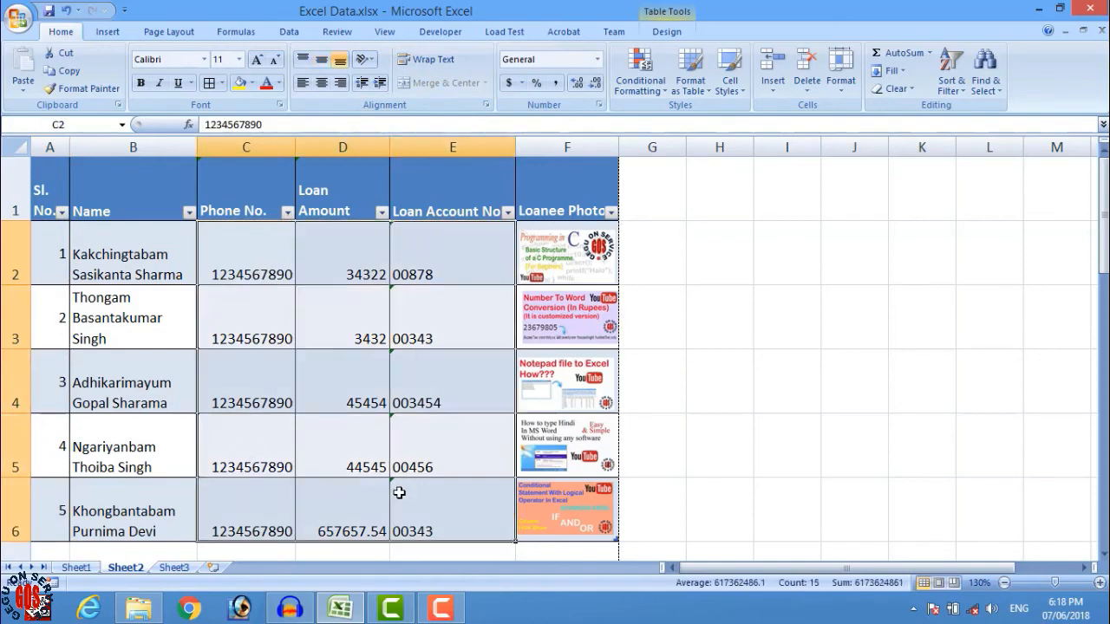
pyautogui.click(321, 59)
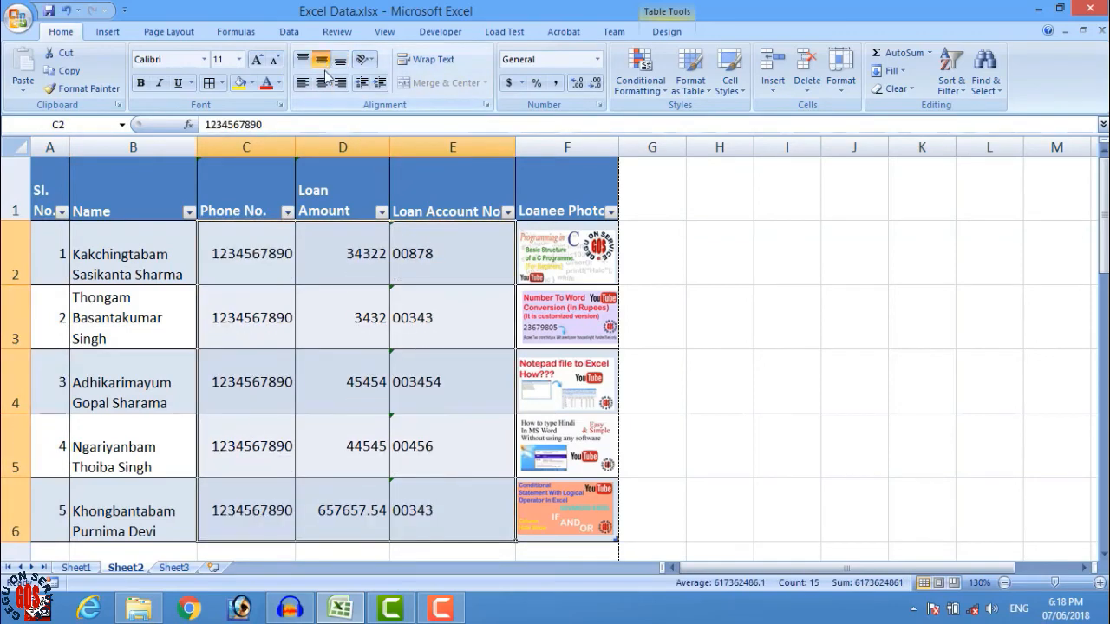
pyautogui.click(344, 331)
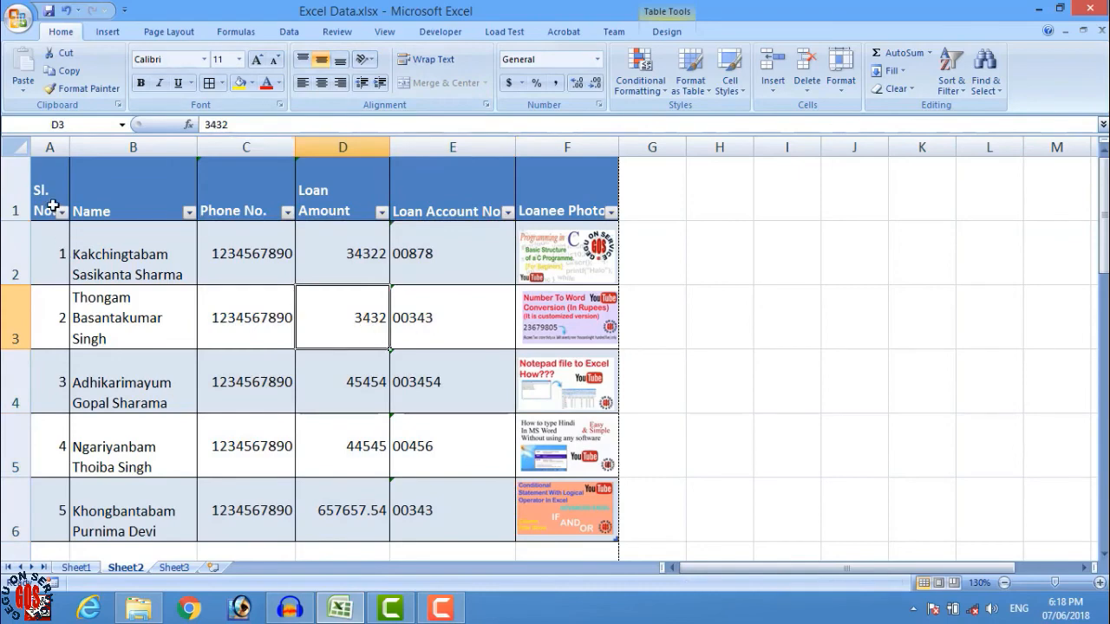
# - Middle-align the header row A1:F1 vertically
pyautogui.moveTo(51, 204); pyautogui.dragTo(562, 207)
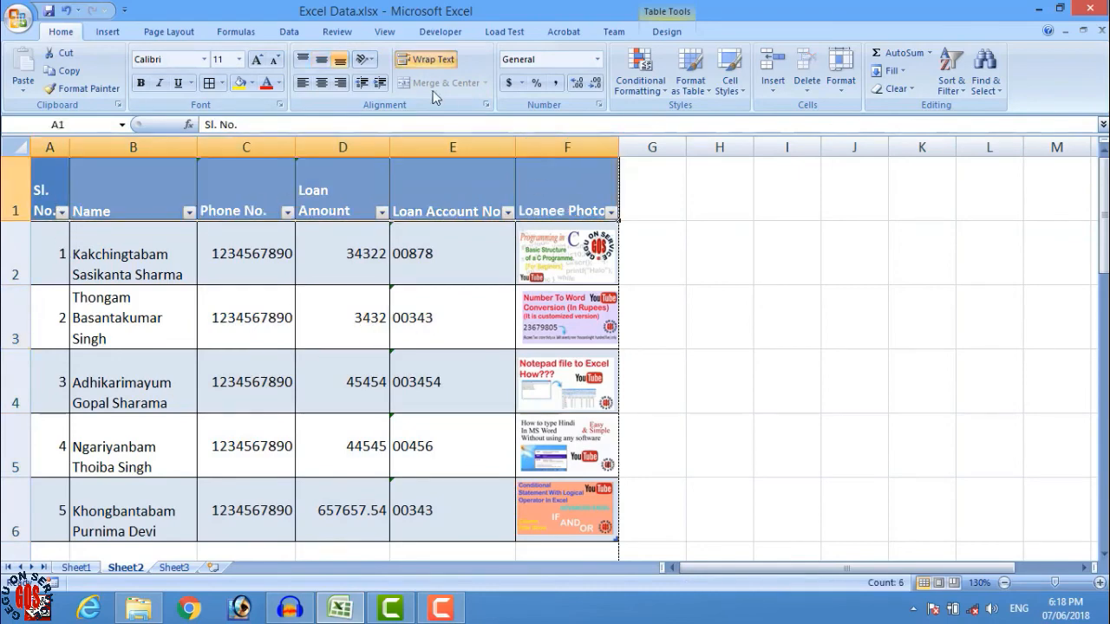
pyautogui.click(327, 60)
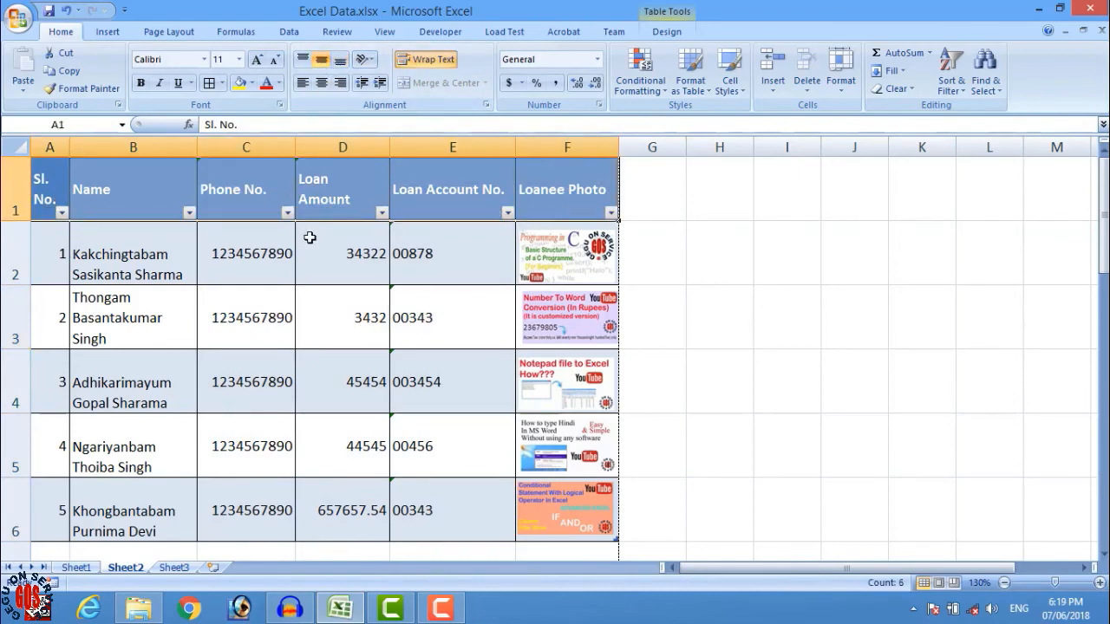
pyautogui.click(277, 311)
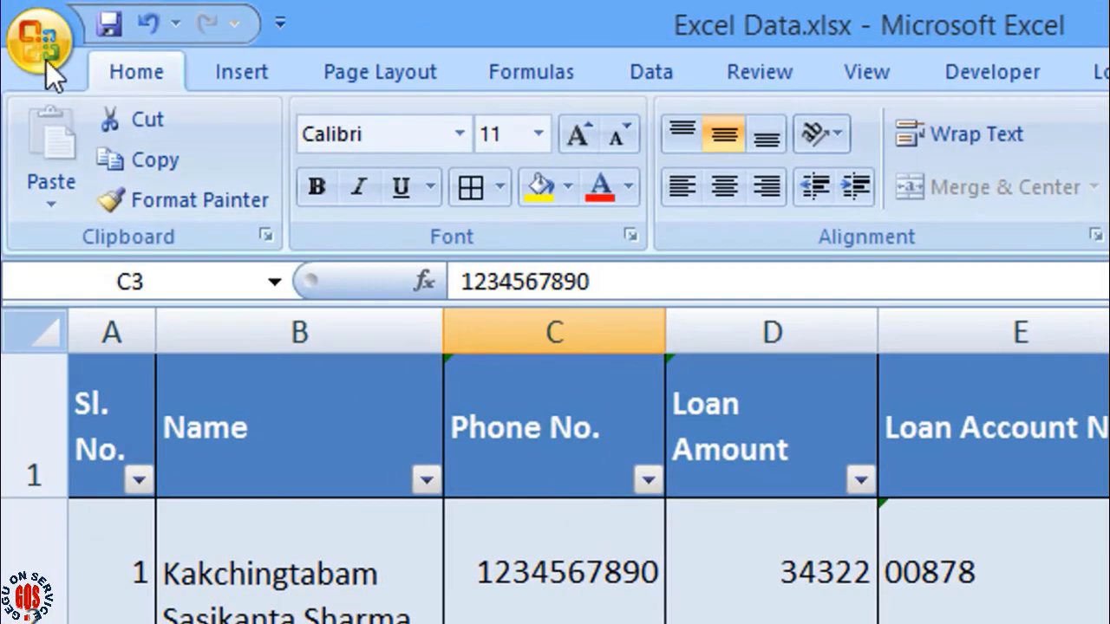
# - Preview the sheet as it would print and examine the table's layout and photos on the first page
pyautogui.click(44, 57)
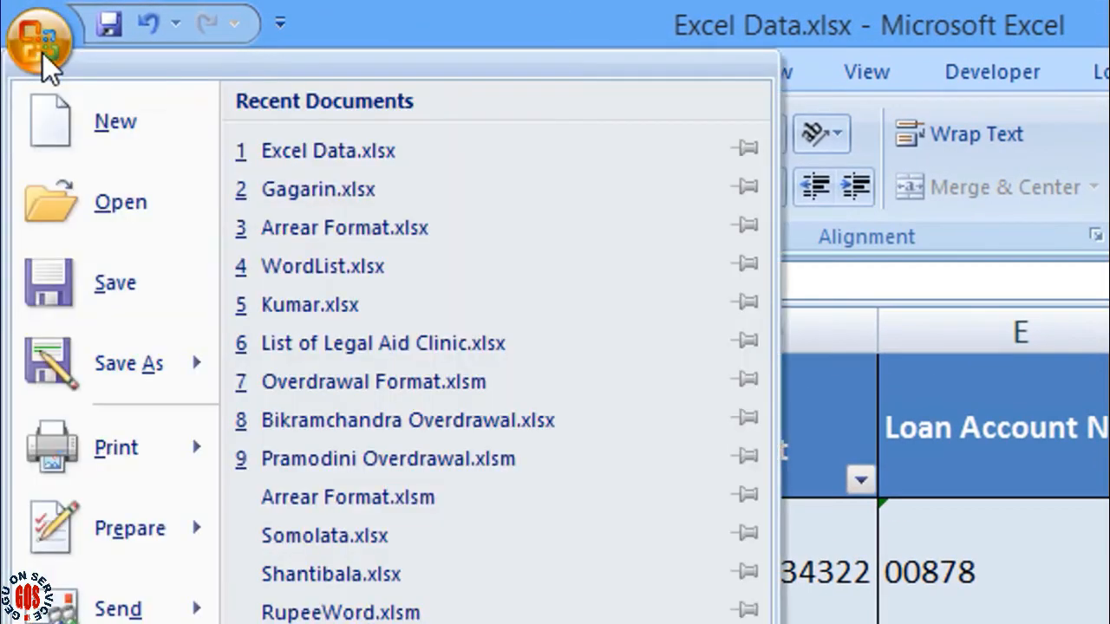
pyautogui.moveTo(176, 461)
pyautogui.click(367, 345)
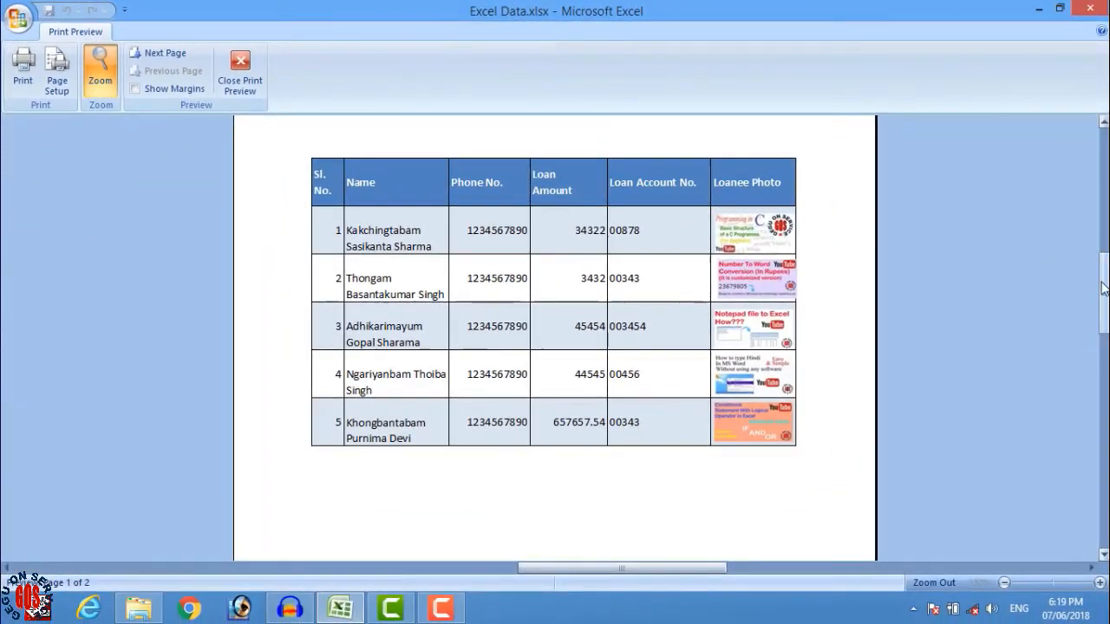
pyautogui.moveTo(1103, 284)
pyautogui.mouseDown()
pyautogui.moveTo(1102, 455)
pyautogui.moveTo(1094, 283)
pyautogui.mouseUp()
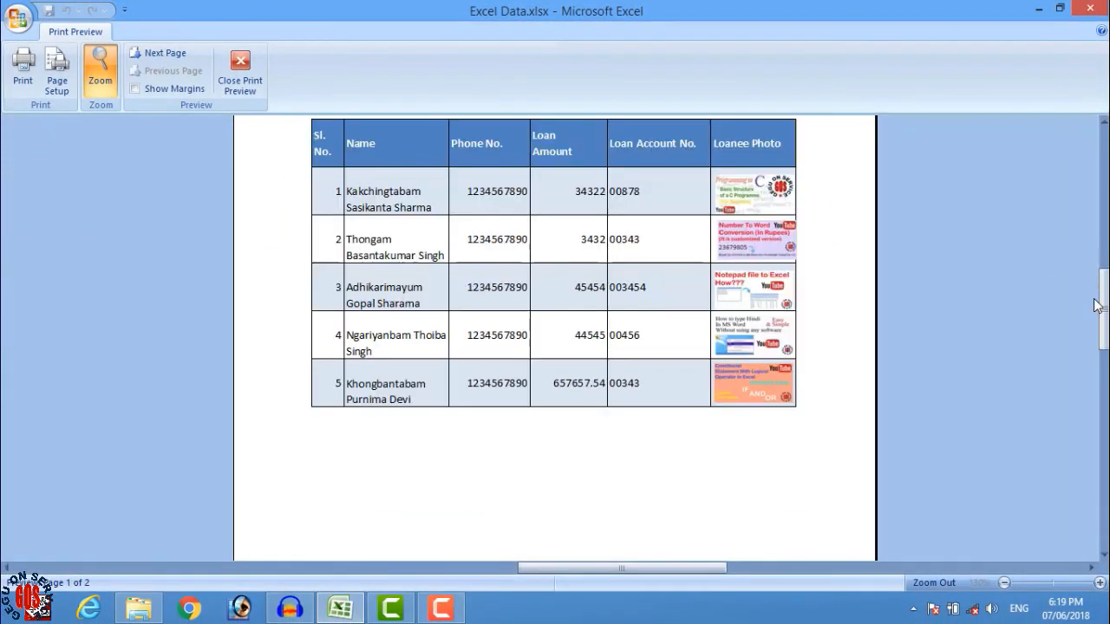
pyautogui.click(1094, 276)
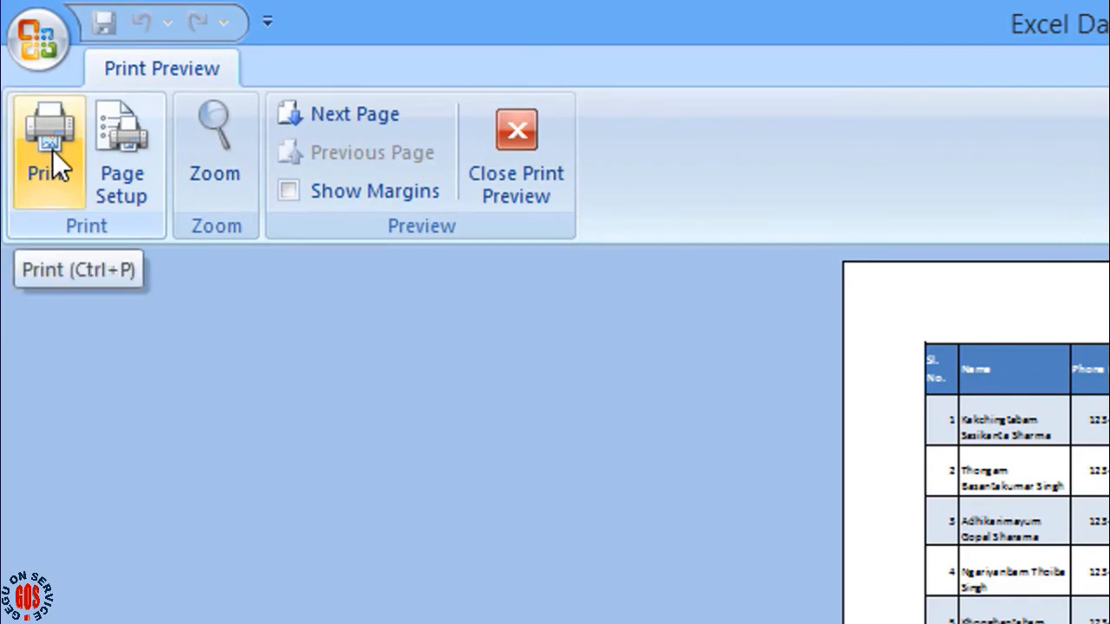
# - Print only page 1 of the active sheet with the Adobe PDF printer, saving it to the Desktop as Excel Data.pdf
pyautogui.click(52, 150)
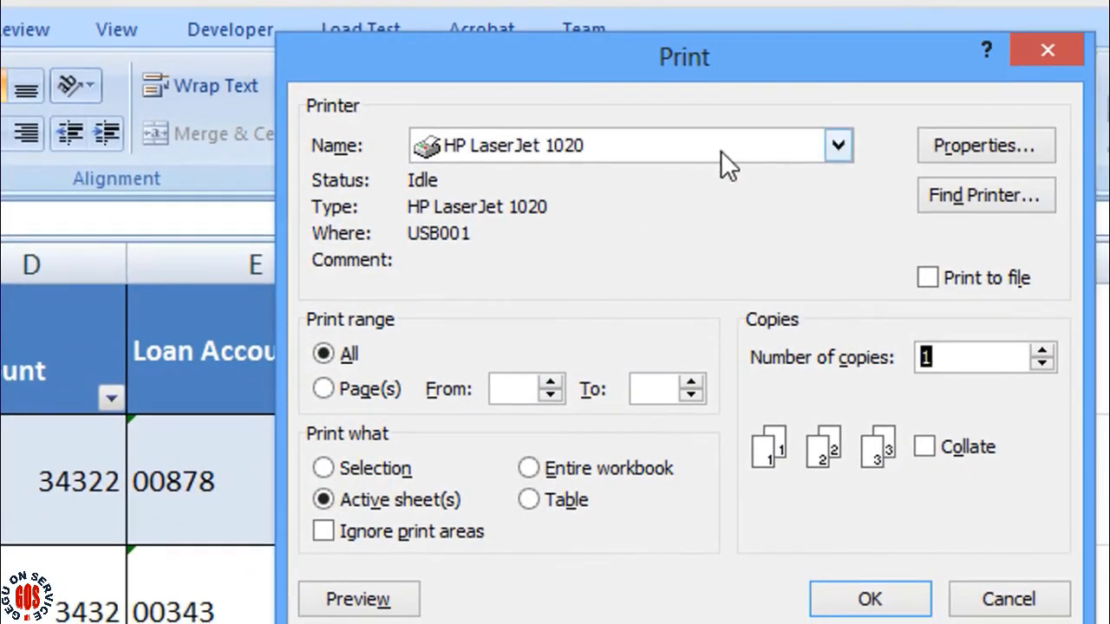
pyautogui.click(740, 150)
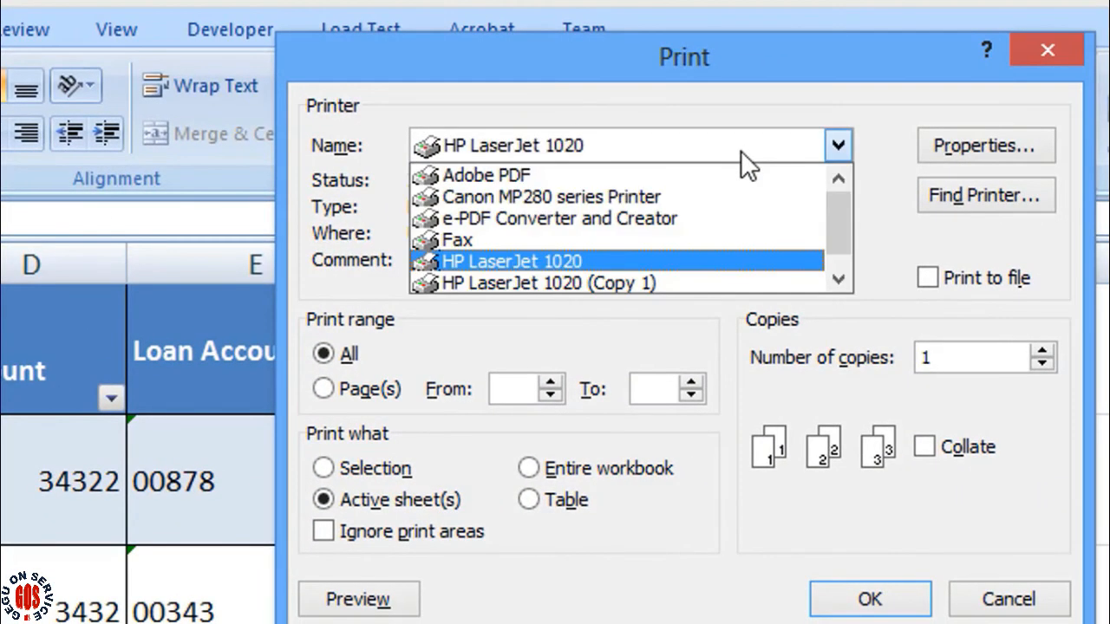
pyautogui.click(584, 174)
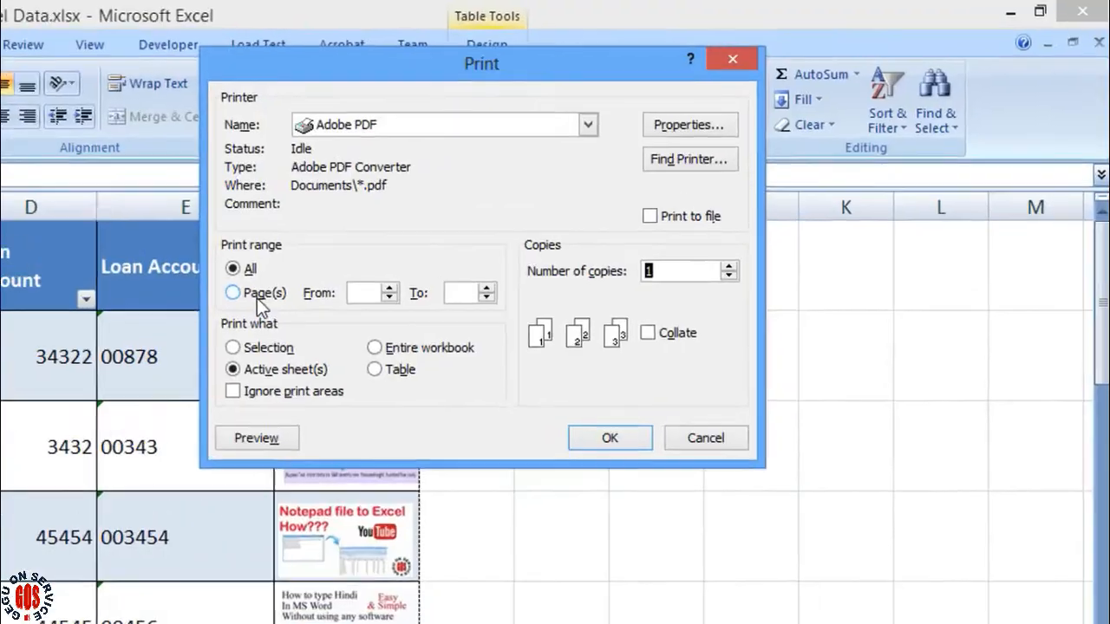
pyautogui.click(323, 389)
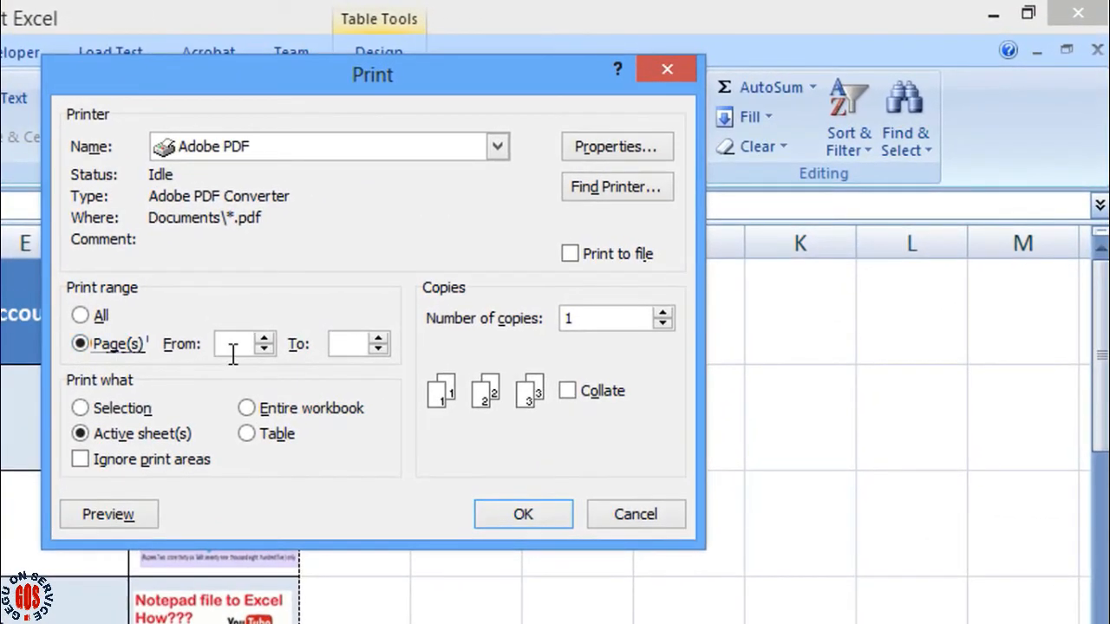
pyautogui.click(347, 345)
pyautogui.write('1')
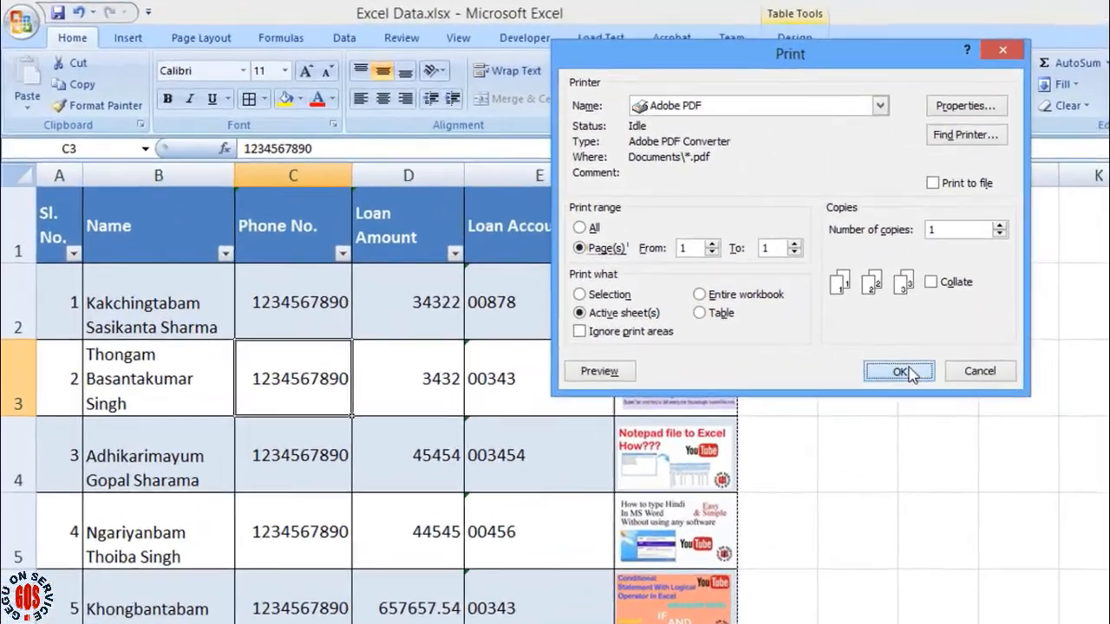
pyautogui.click(749, 315)
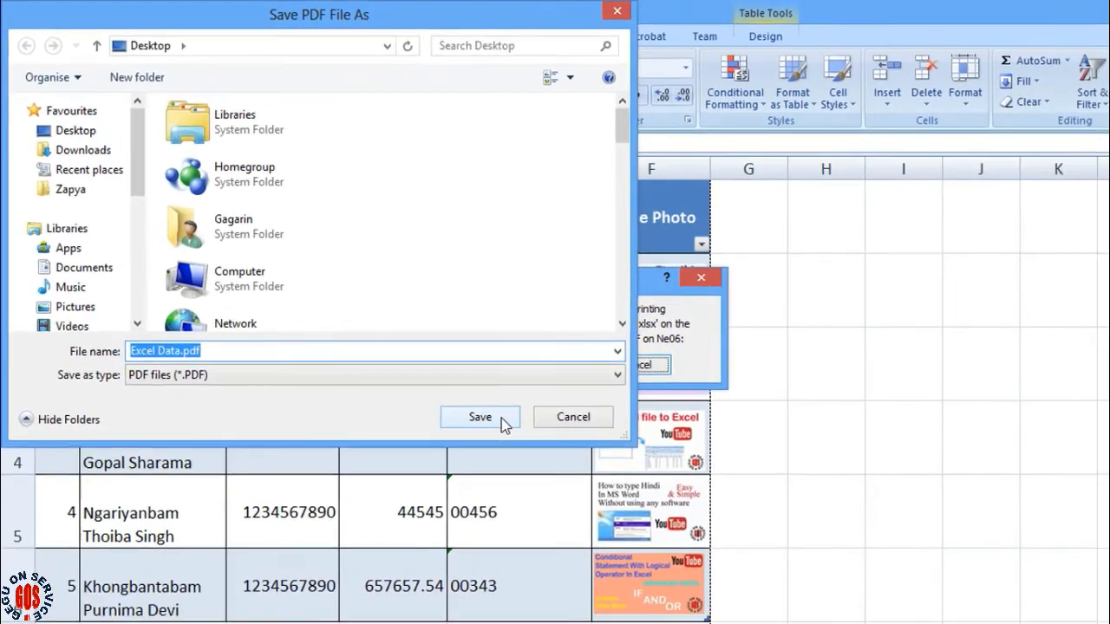
pyautogui.click(602, 488)
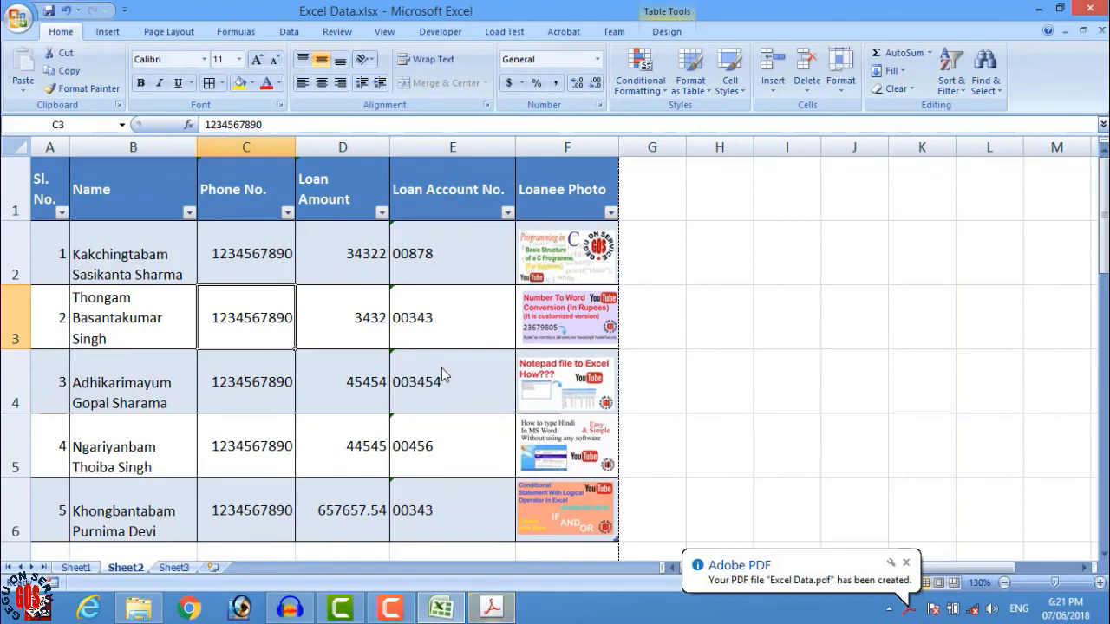
# - Minimize the workbook, examine Excel Data.pdf in Adobe Acrobat Pro at 66.7% zoom, and close the PDF
pyautogui.click(1036, 8)
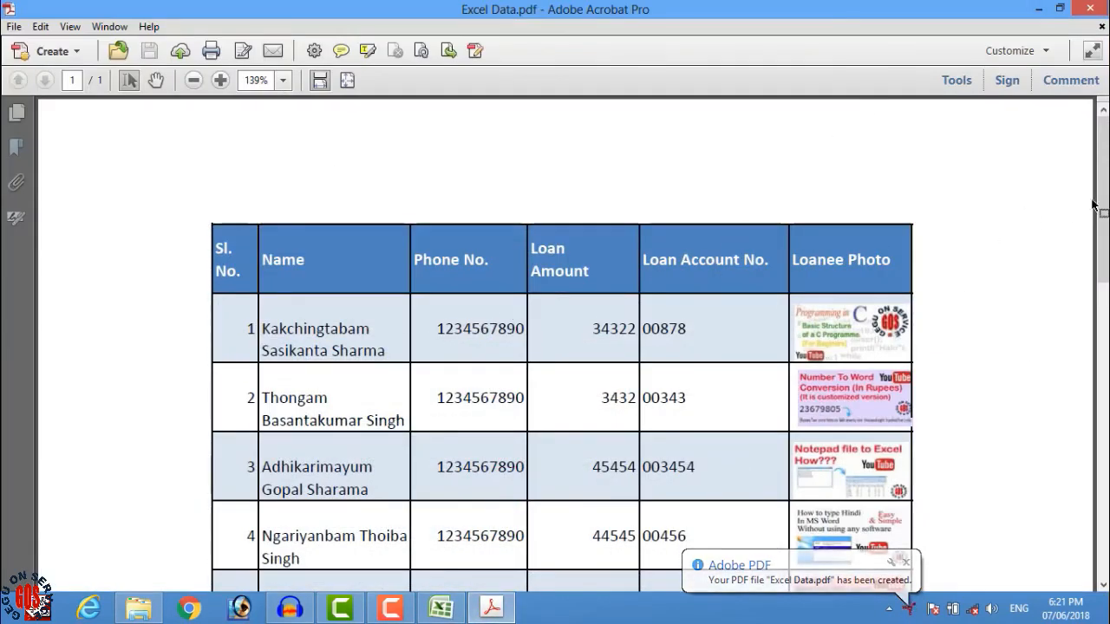
pyautogui.click(198, 83)
pyautogui.click(198, 83)
pyautogui.click(198, 83)
pyautogui.click(198, 84)
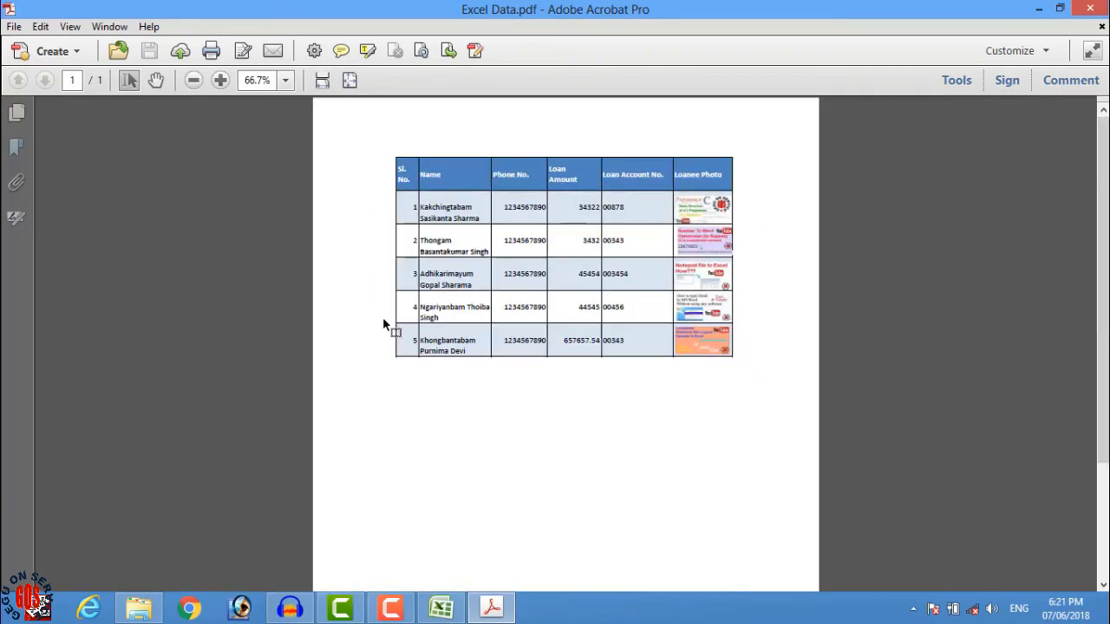
pyautogui.click(1094, 7)
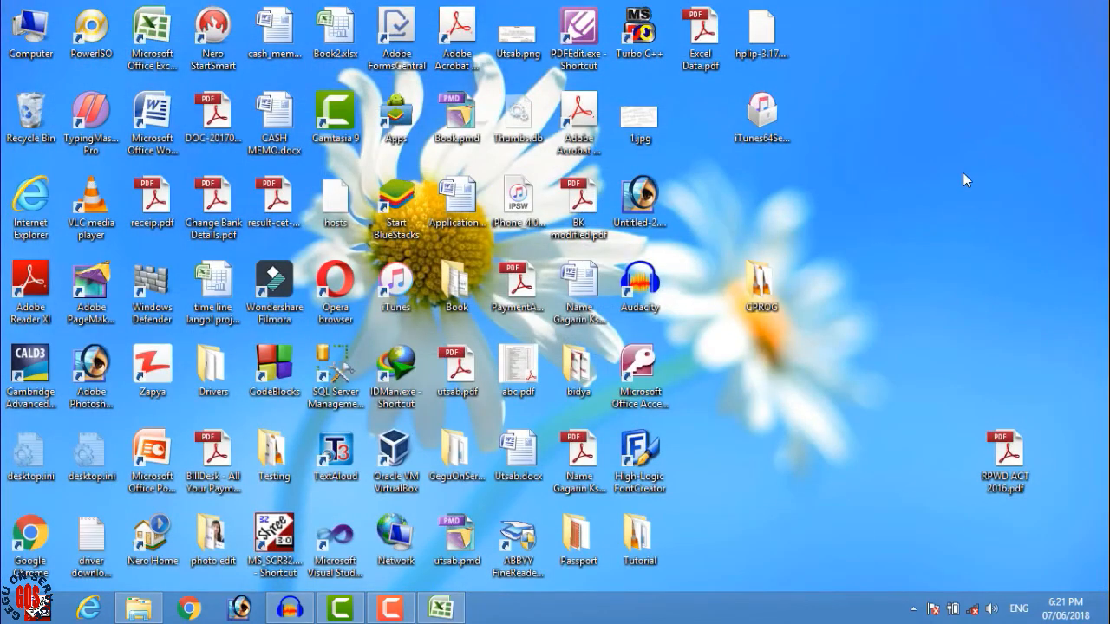